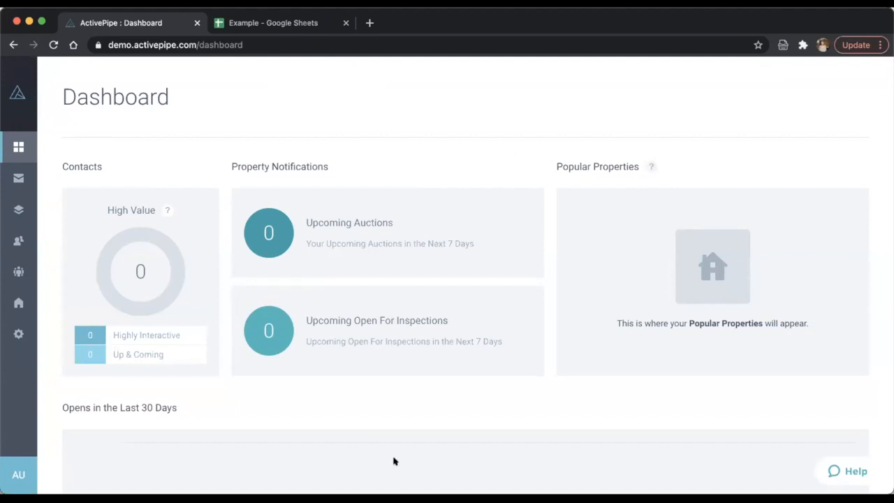
- Open Settings and browse the Profile general details and social links fields
mouse_move(372, 463)
mouse_move(49, 313)
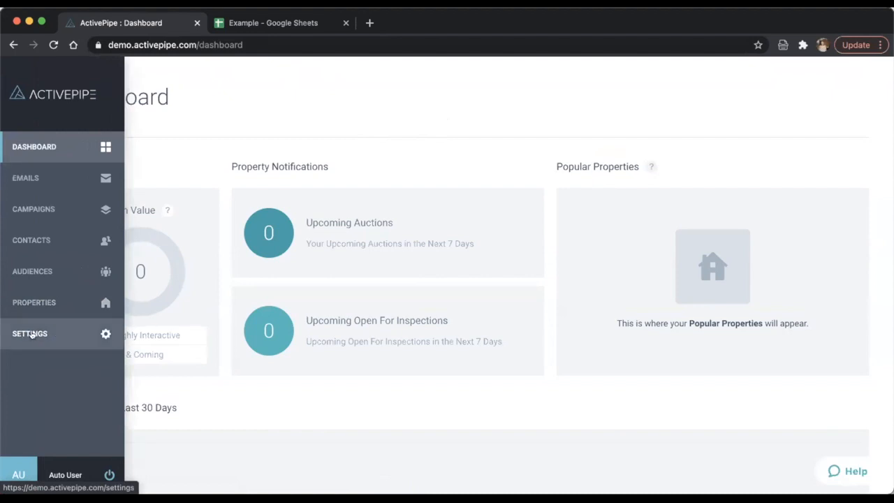
click(30, 334)
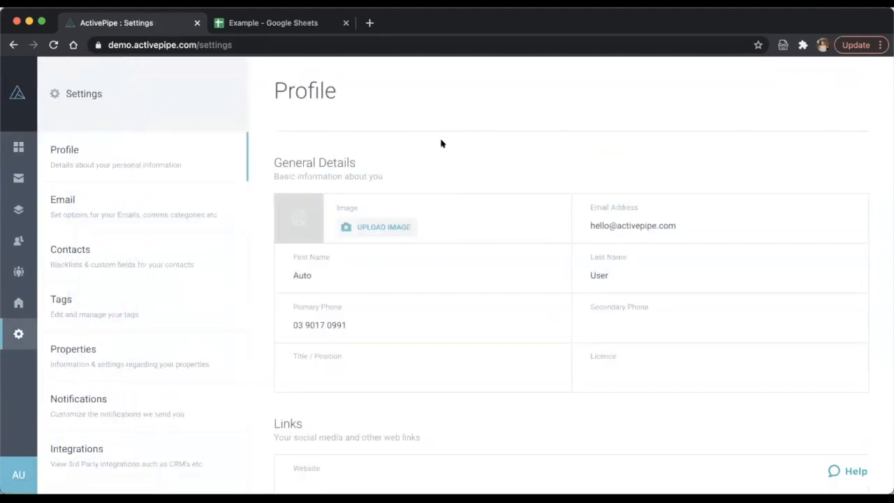
scroll(142, 395, down, 3)
scroll(142, 396, up, 3)
scroll(167, 260, down, 3)
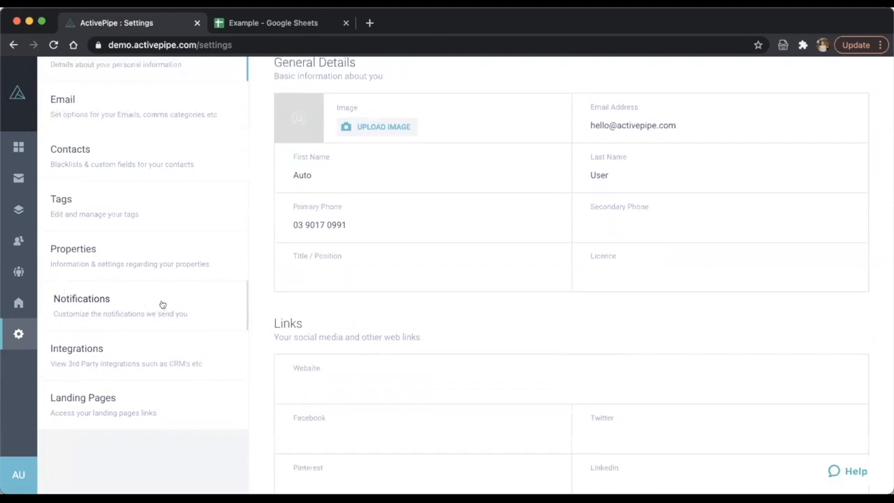
scroll(162, 305, up, 2)
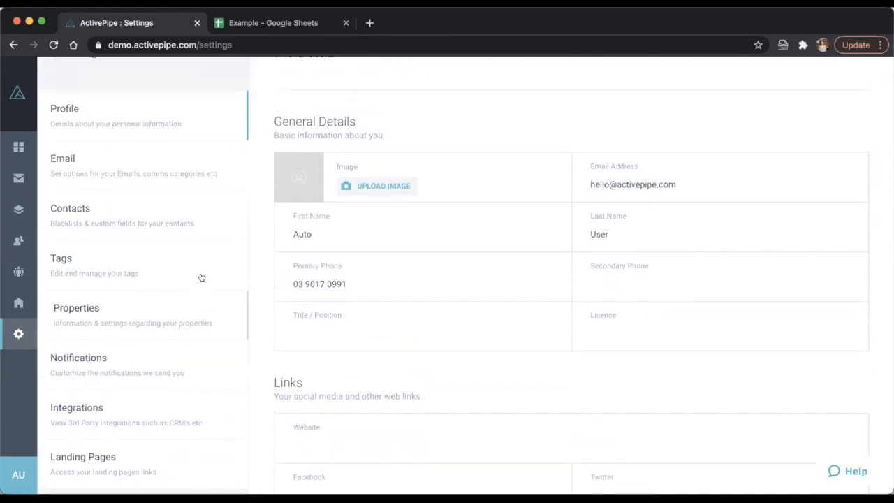
- Open the Tags settings and scroll to the Buyer and Upsizer tags and New Tag field
click(160, 267)
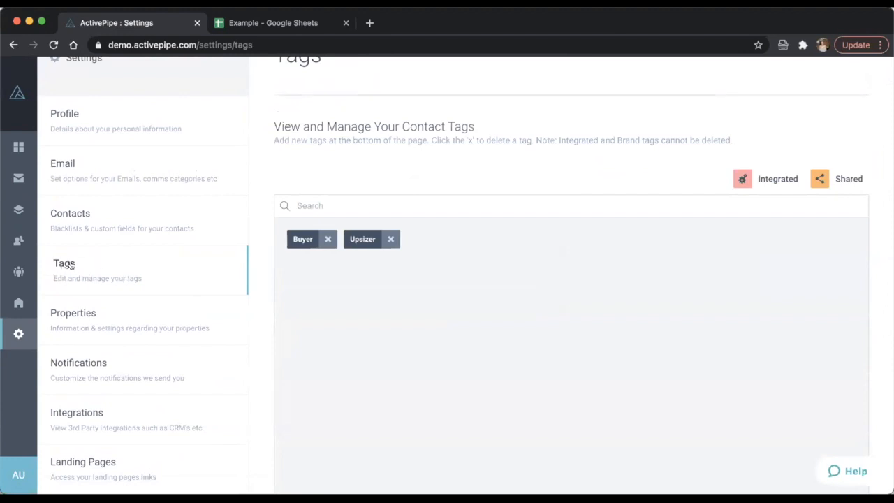
scroll(446, 300, down, 3)
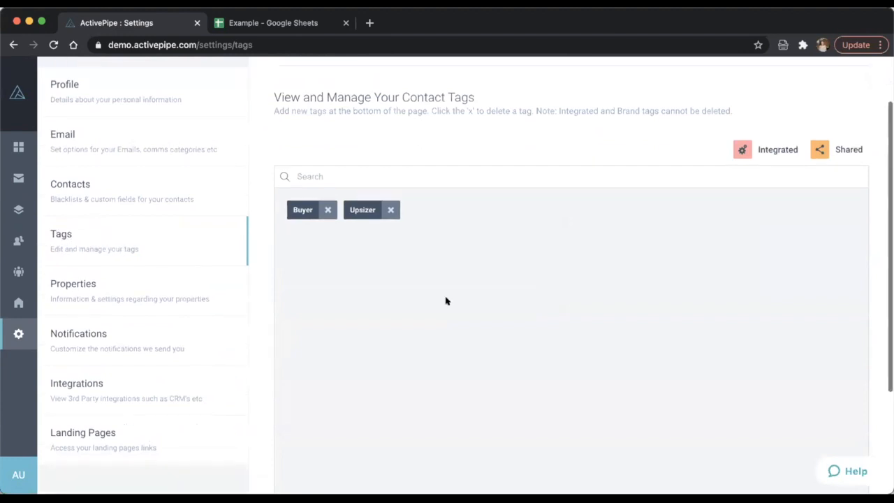
scroll(446, 300, up, 2)
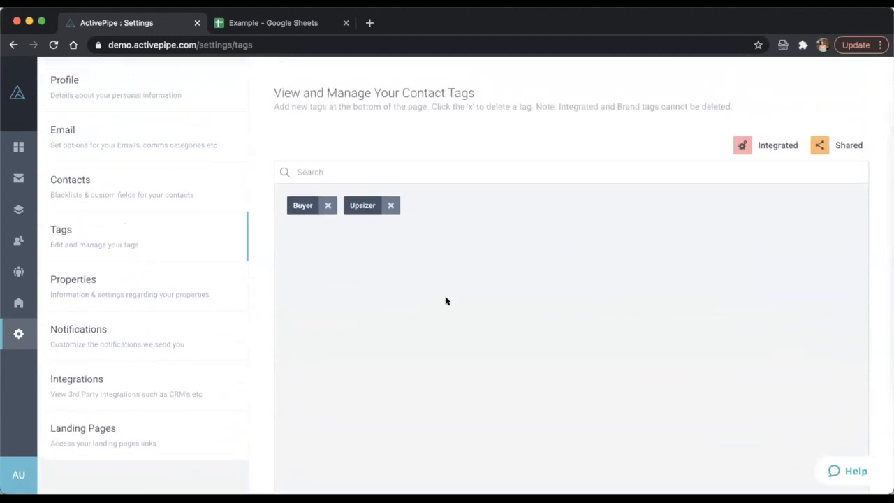
scroll(371, 306, down, 4)
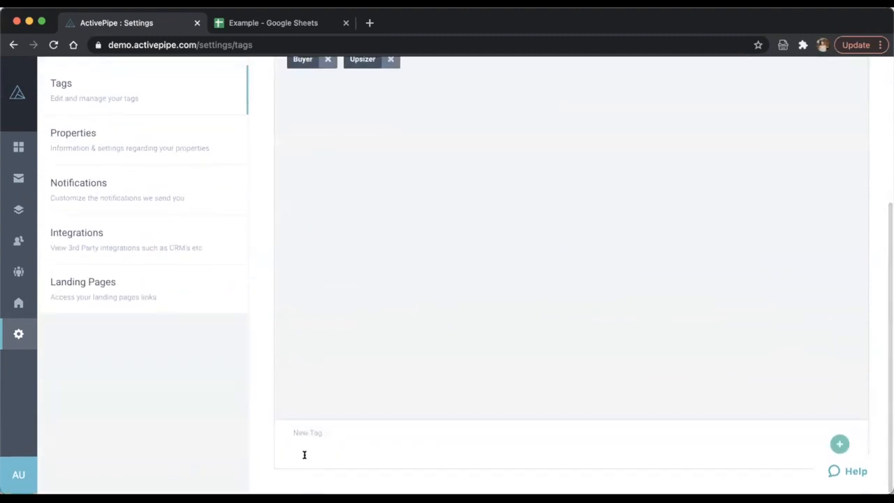
scroll(492, 308, up, 2)
scroll(492, 307, up, 2)
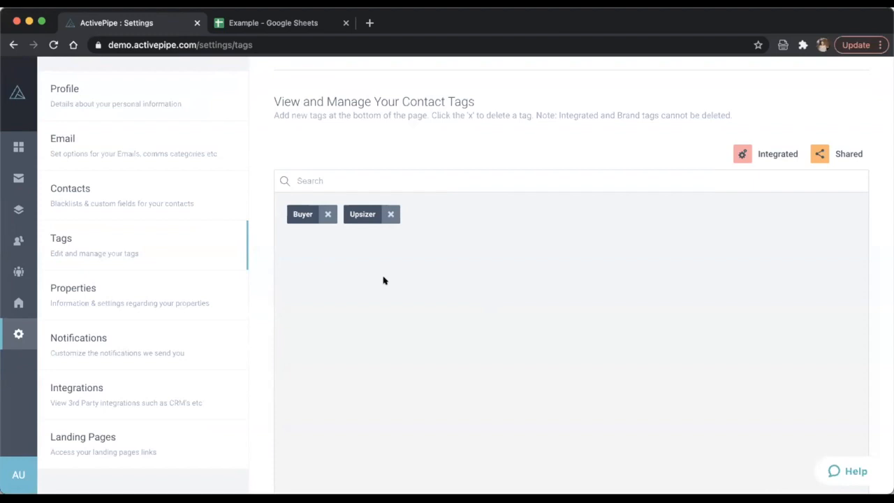
scroll(389, 261, down, 1)
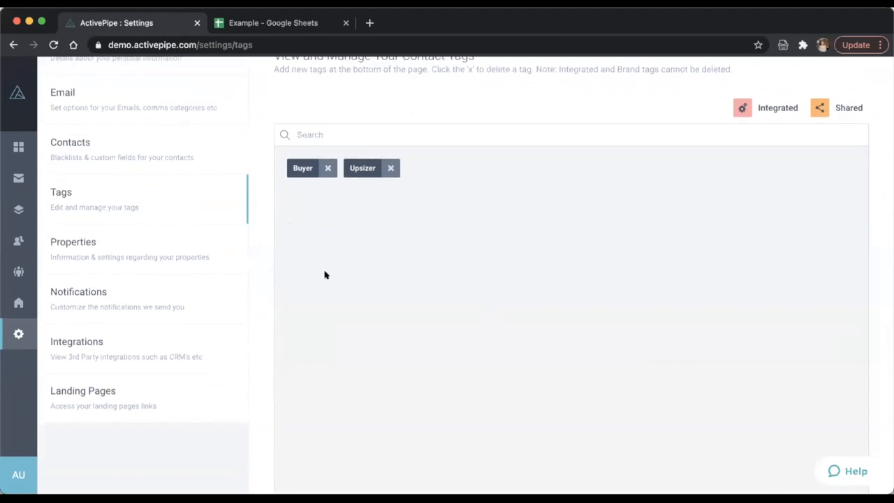
scroll(312, 455, down, 2)
- Add a new contact tag named 'Newsletter'
click(305, 445)
text(Newsle)
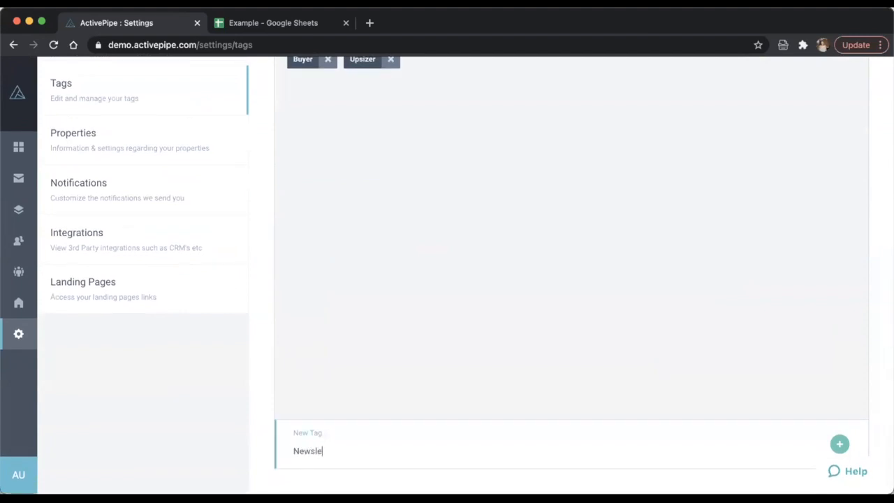
text(tter)
key(Return)
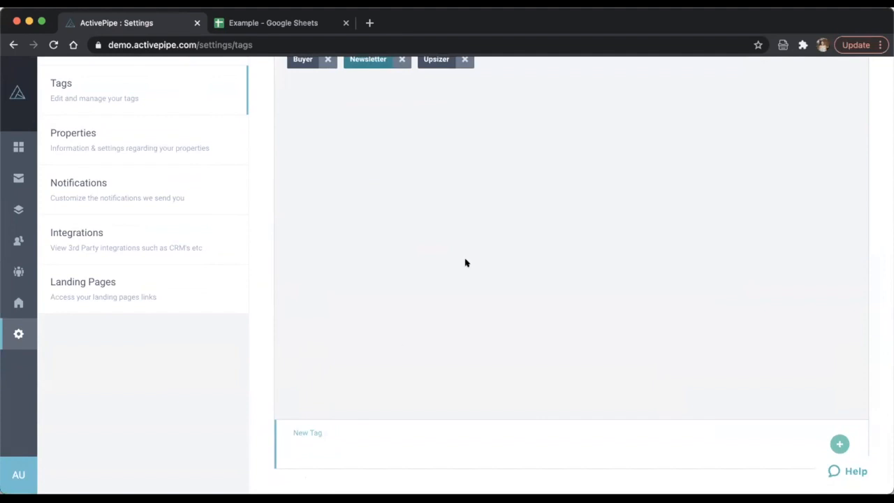
scroll(474, 251, up, 5)
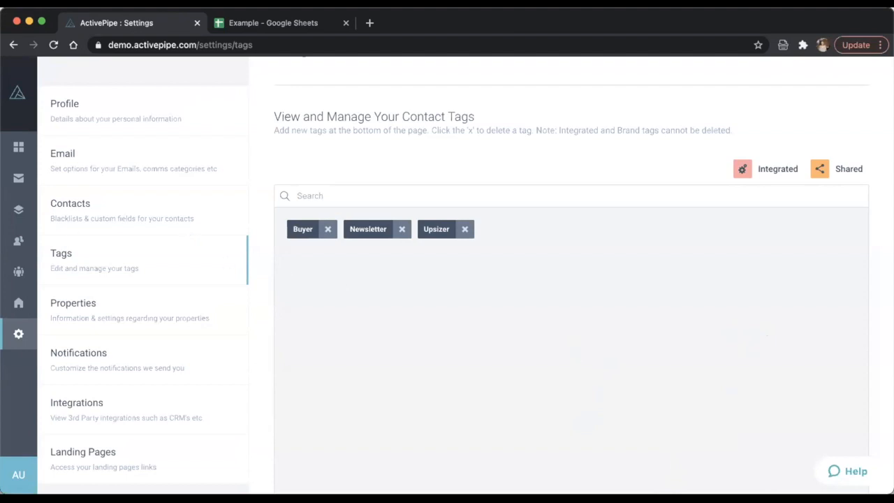
- Go to the Contacts overview showing 5 total and 5 subscribed contacts
click(17, 241)
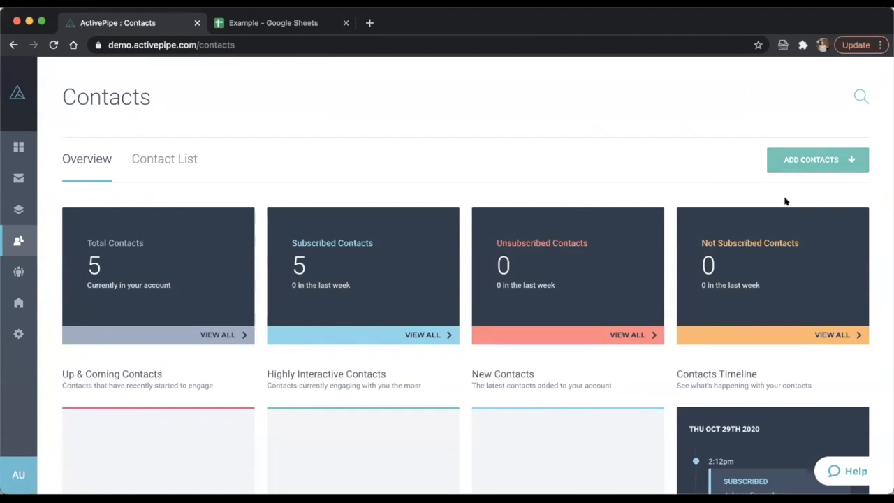
mouse_move(31, 236)
- Switch to the Example spreadsheet and inspect the tag values in cell D2
click(272, 23)
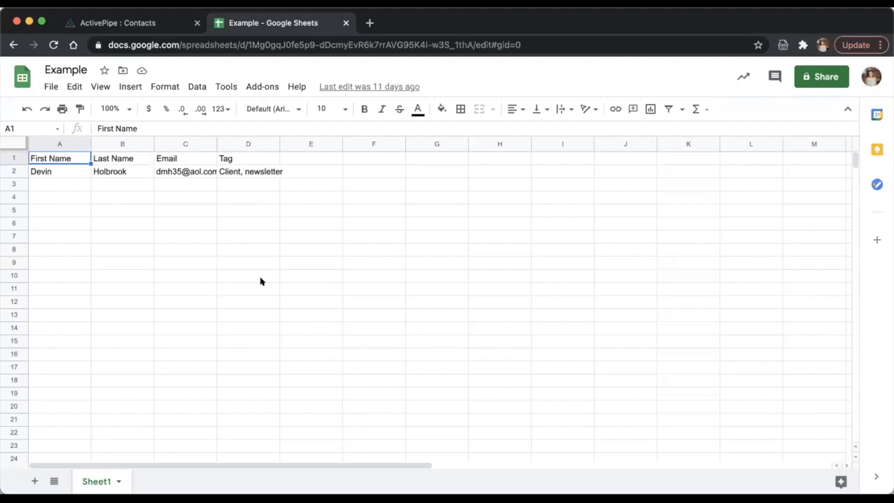
double_click(233, 174)
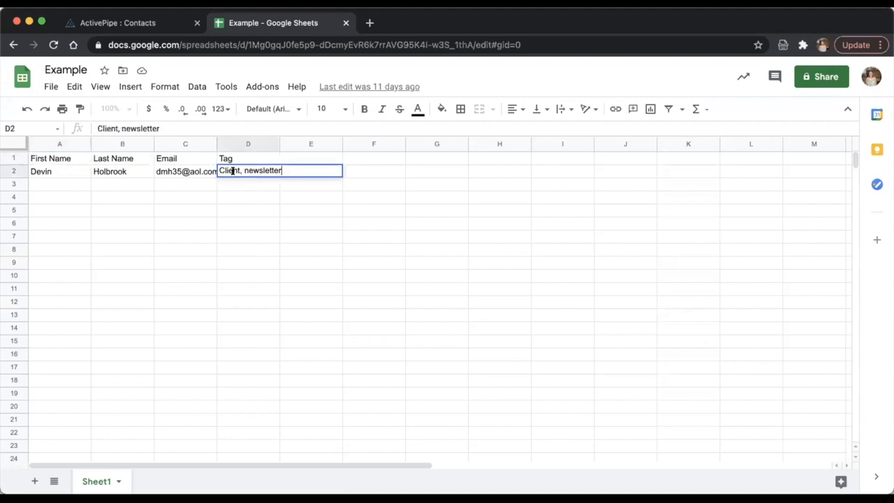
click(230, 202)
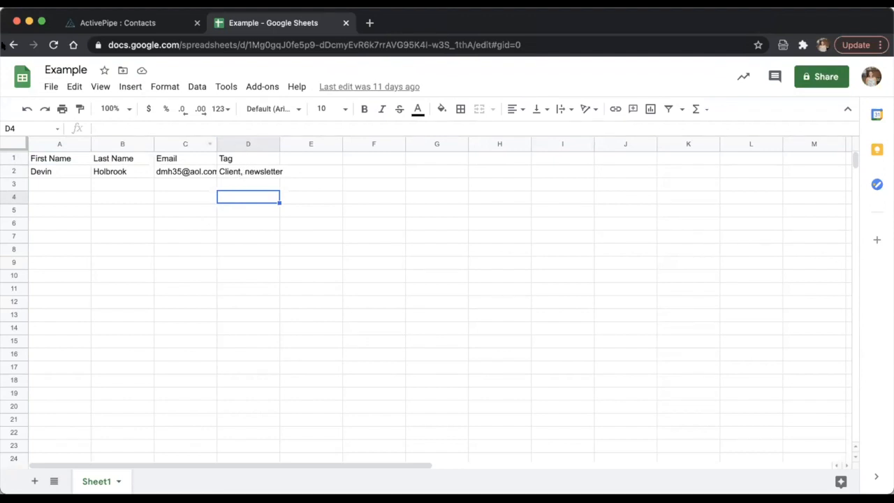
- Download the Example sheet as a CSV file and return to ActivePipe Contacts
click(47, 86)
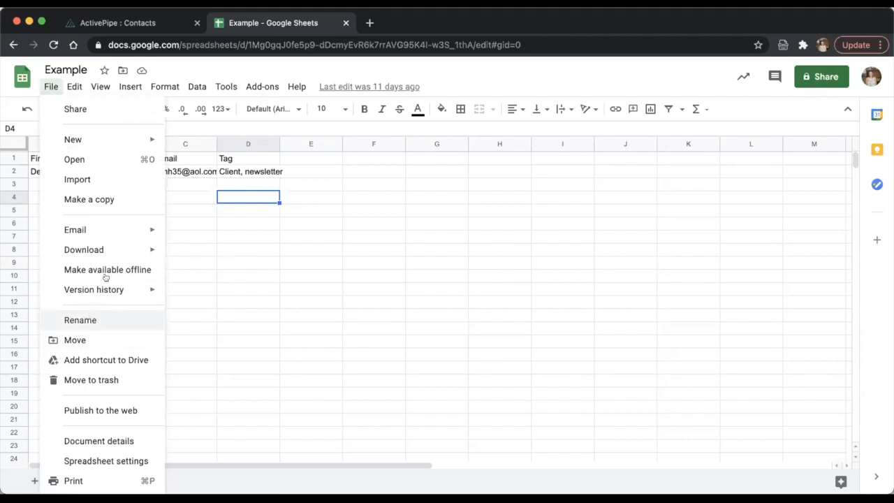
mouse_move(120, 243)
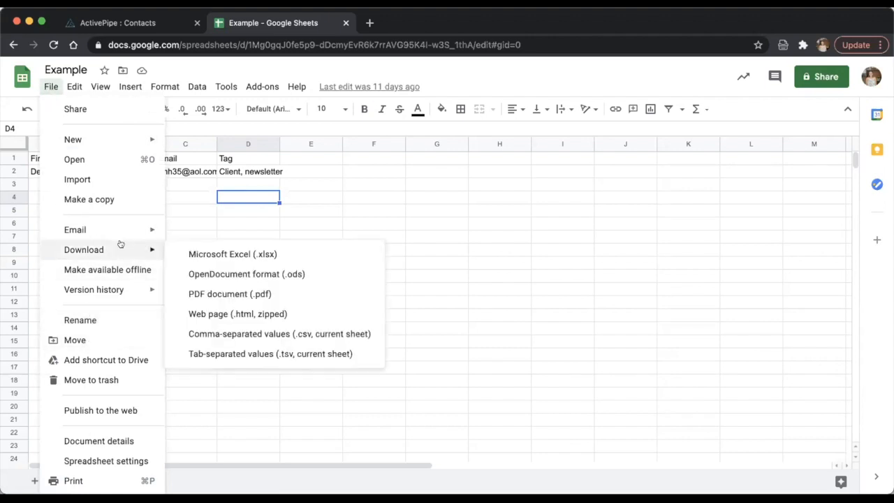
click(231, 334)
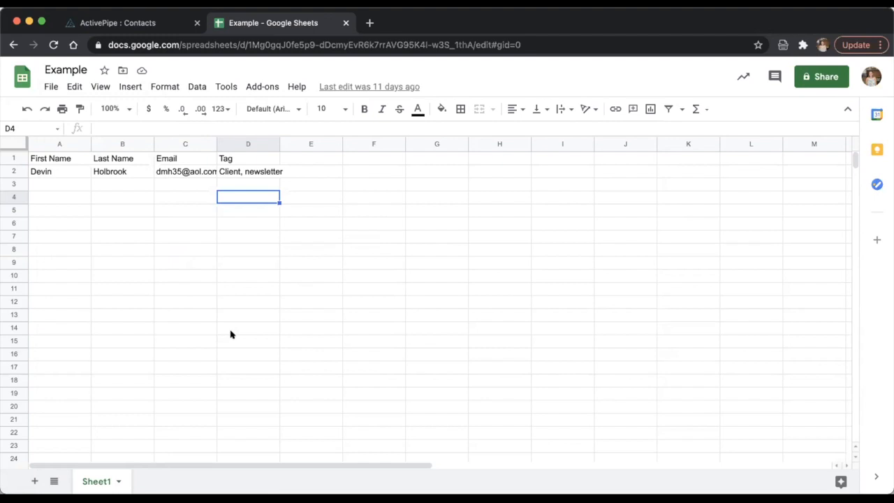
click(139, 23)
- Import the downloaded CSV via Add Contacts > Import Contacts to reach field verification
click(824, 155)
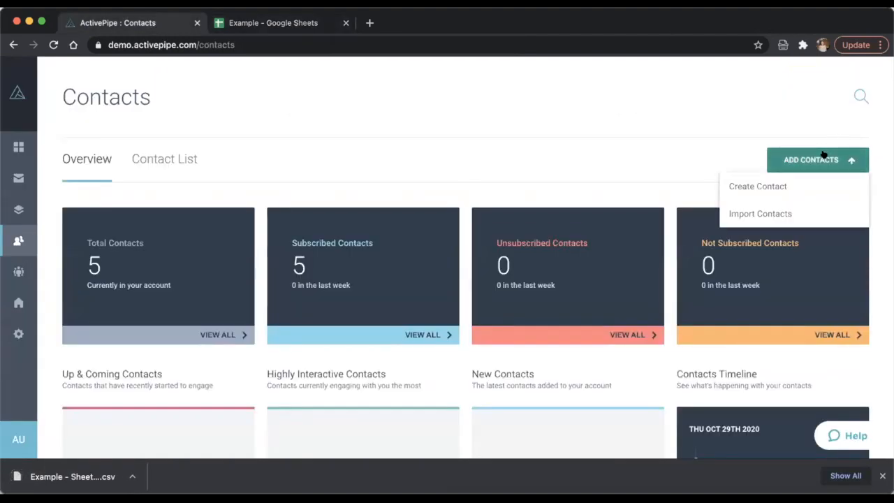
click(796, 214)
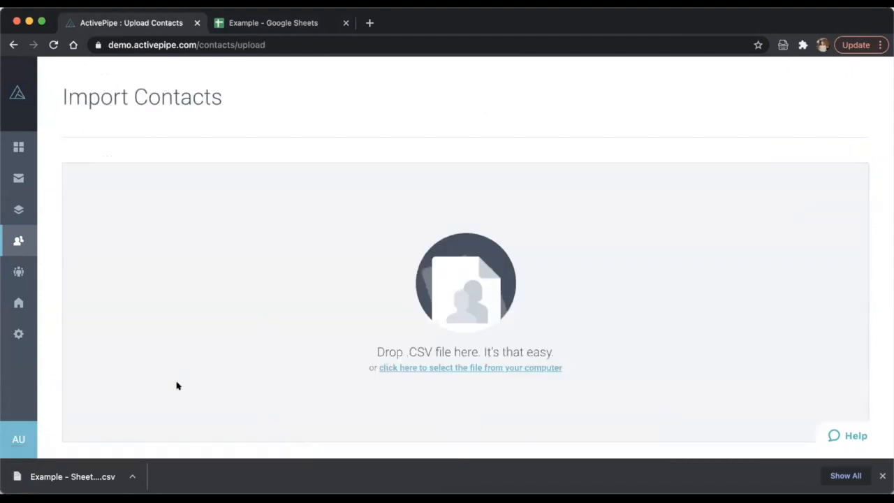
drag(106, 478, 423, 371)
click(496, 386)
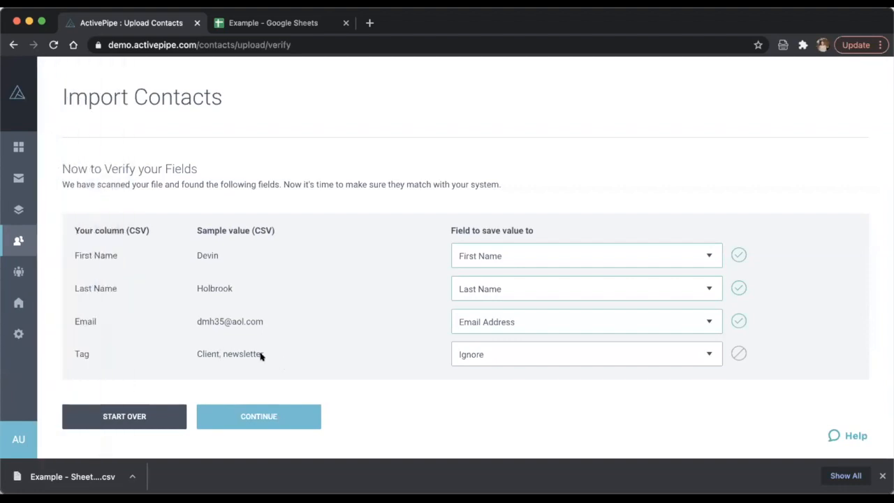
- Map the Tag column to Import as Tags, finish importing, and return to Contacts
click(509, 362)
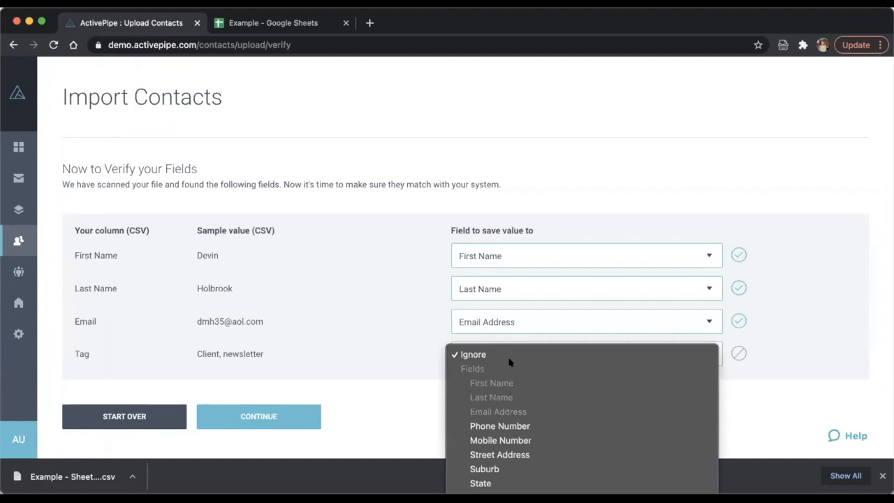
scroll(510, 362, down, 3)
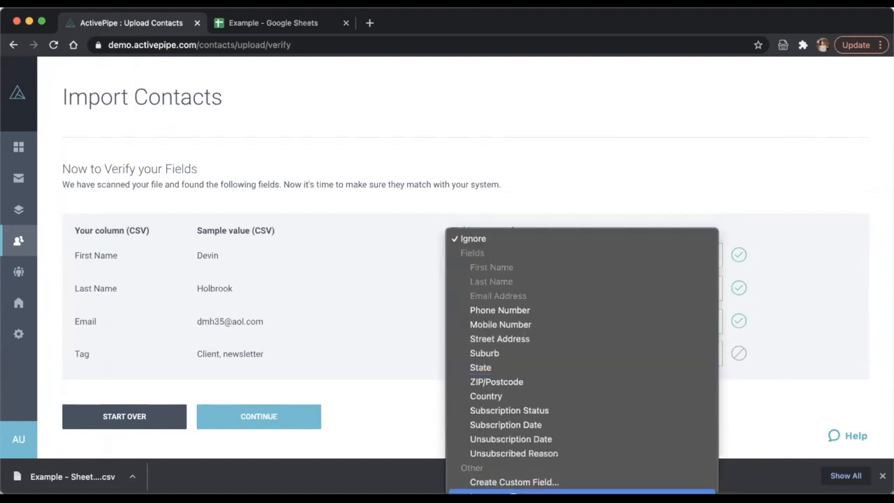
click(494, 491)
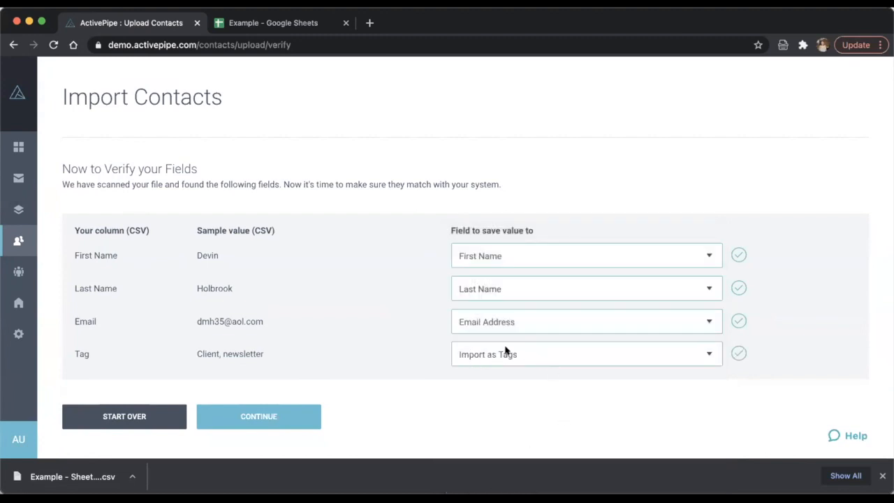
click(302, 413)
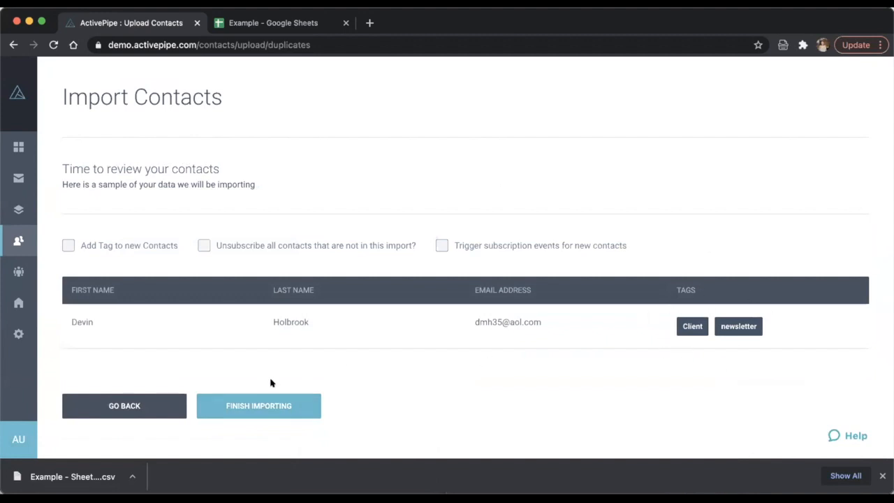
click(242, 412)
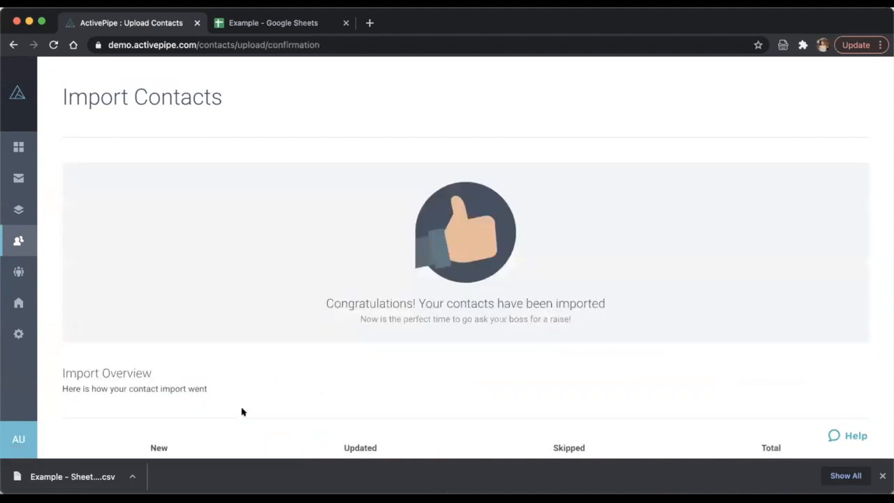
mouse_move(7, 240)
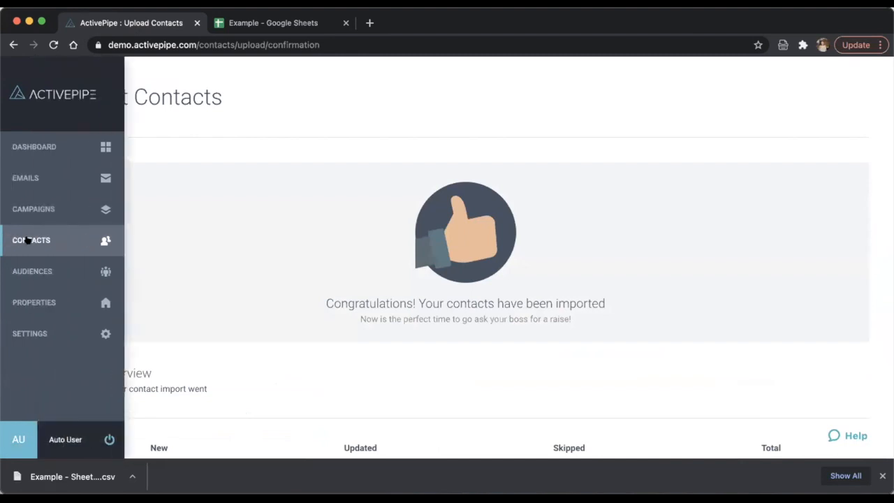
click(26, 240)
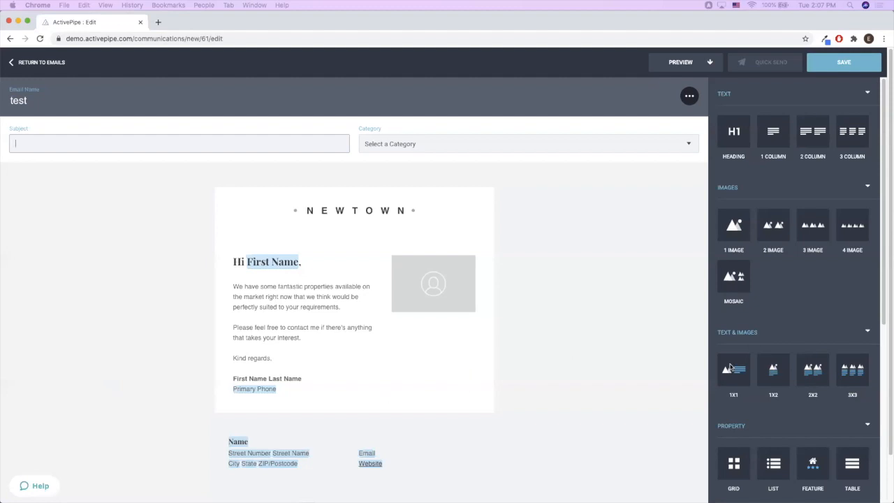
scroll(769, 377, down, 5)
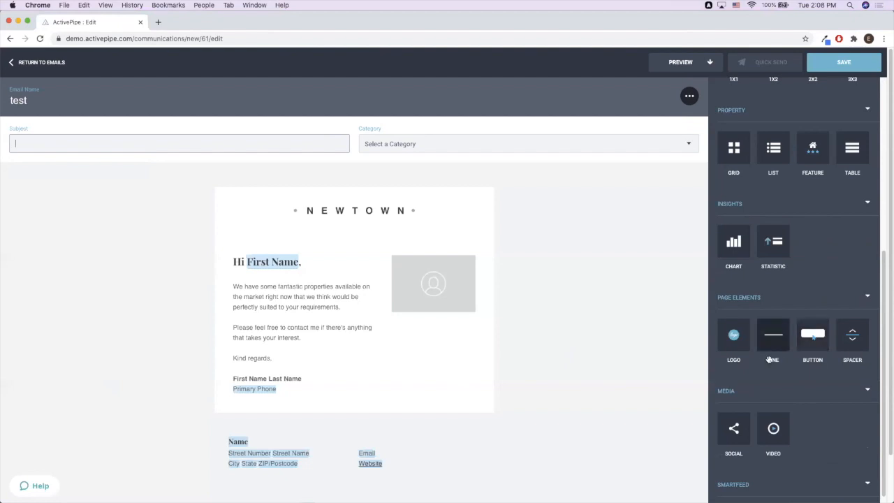
mouse_move(807, 340)
mouse_down()
mouse_move(662, 423)
mouse_move(525, 415)
mouse_up()
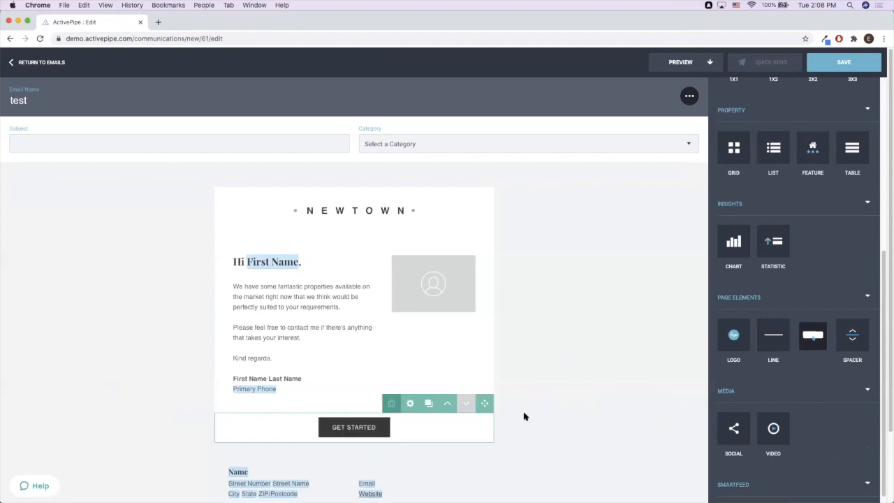
- Select the email's GET STARTED button block and open its settings
scroll(402, 421, down, 2)
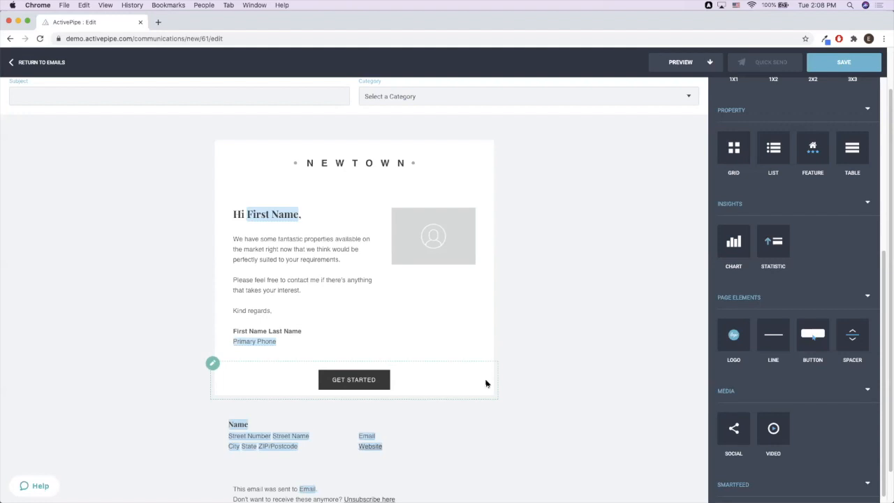
click(426, 379)
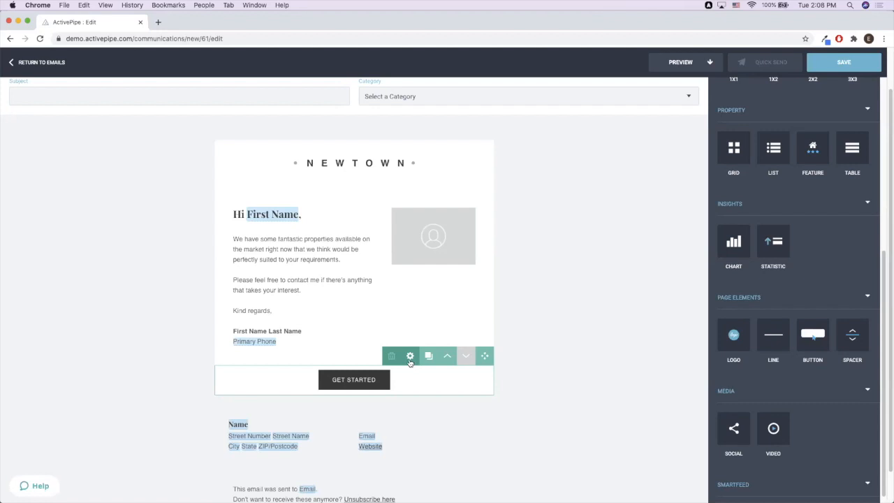
click(410, 356)
- Label the button 'Read Article', enter URL activepipe.com, then switch link type to Email Address
click(427, 239)
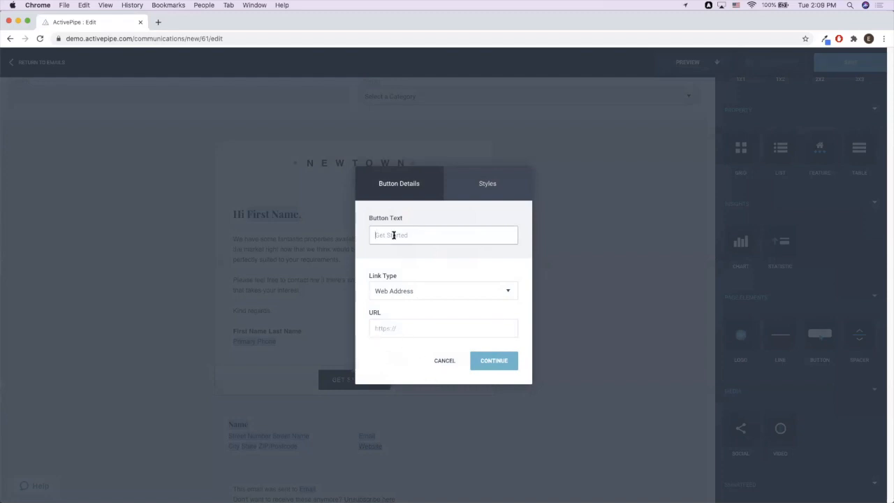
text(Read Article)
drag(399, 235, 423, 233)
click(436, 328)
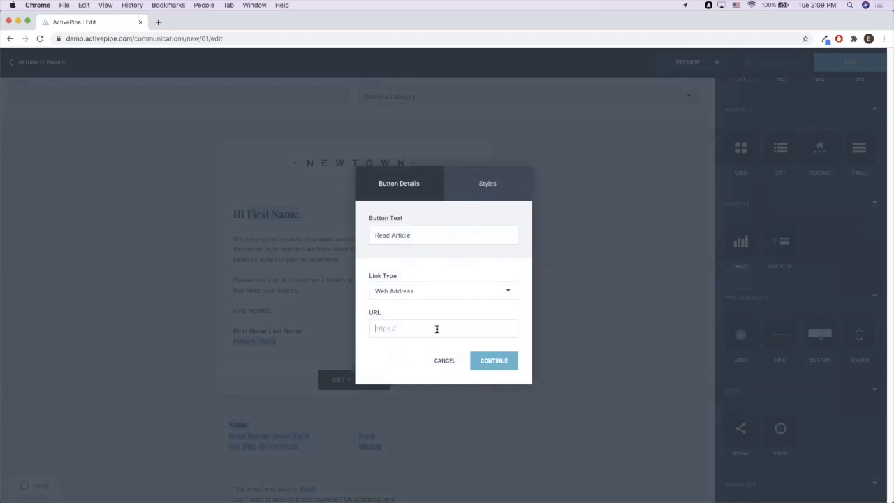
text(activepipe.com)
click(416, 351)
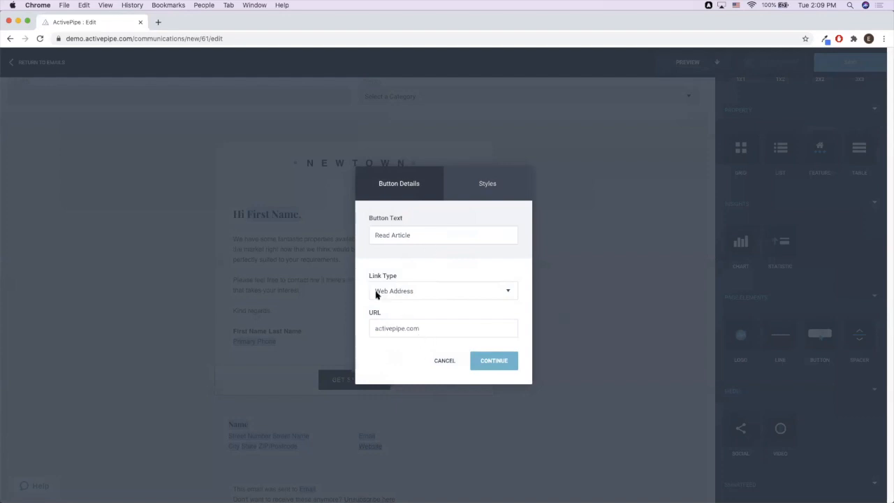
click(441, 295)
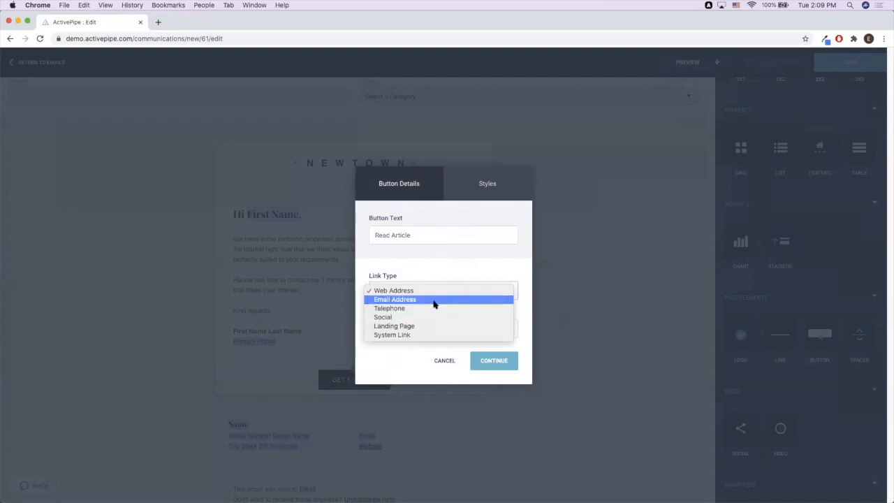
click(435, 299)
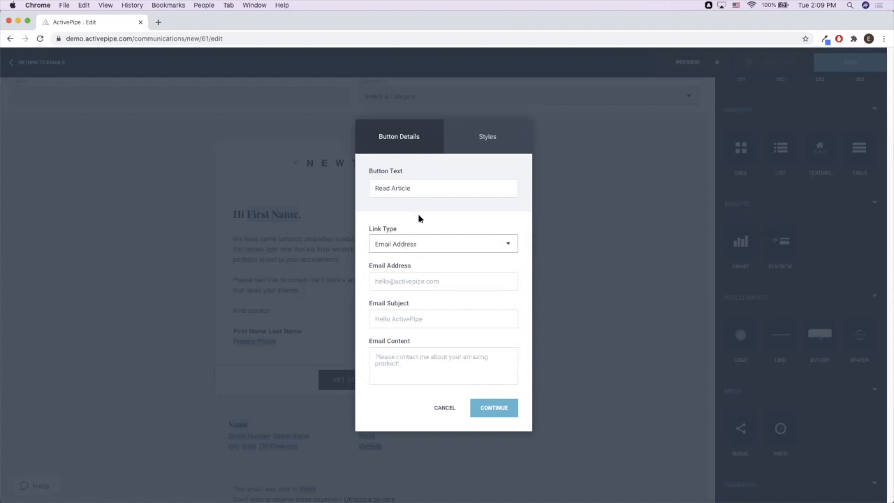
- Fill the button's email link with the recipient address, subject 'CMA Request' and a request message
click(417, 190)
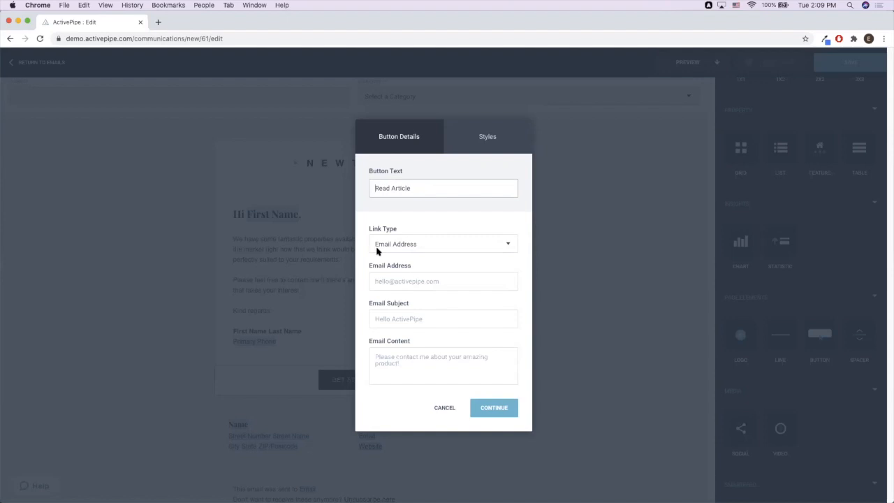
click(399, 283)
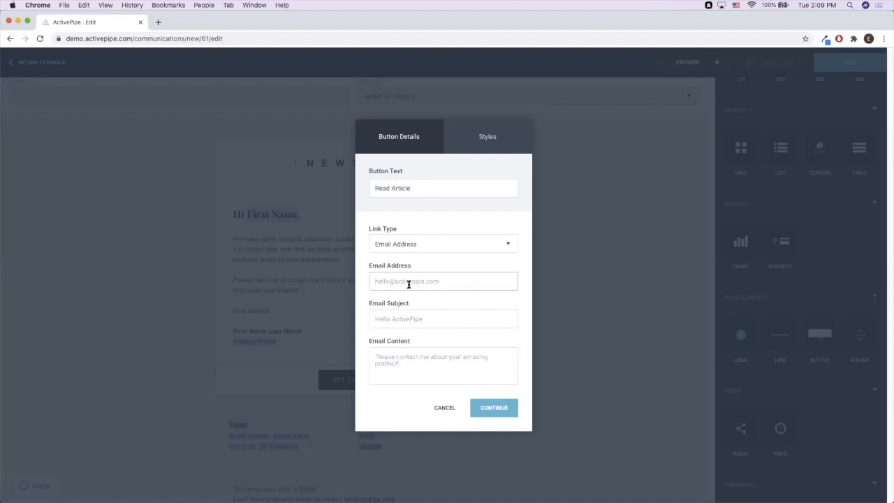
key(Tab)
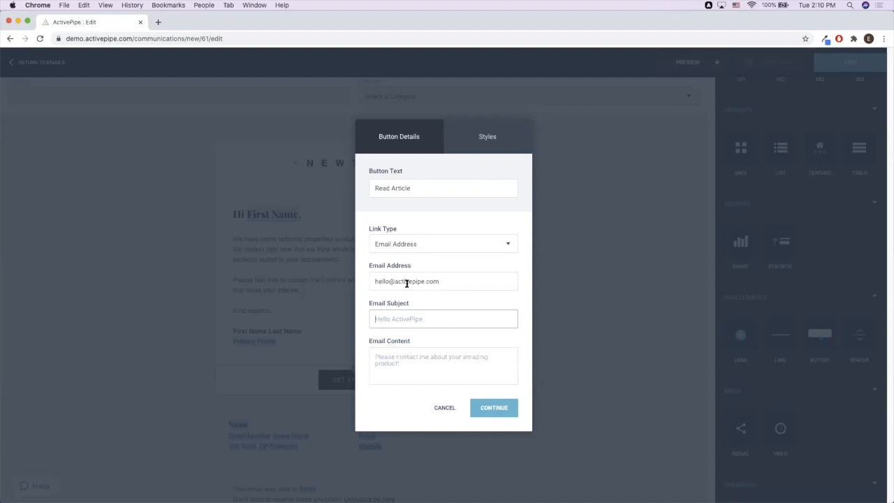
click(440, 366)
click(403, 322)
text(CMA Request)
key(Tab)
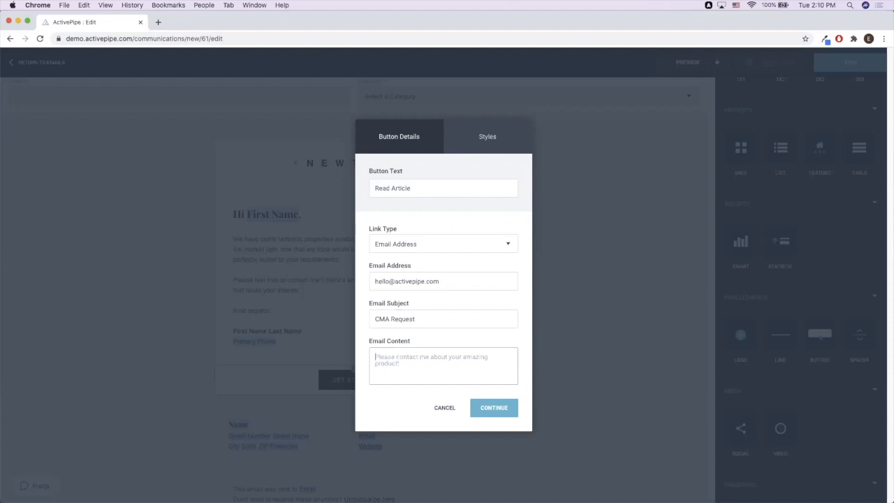
text(Hi)
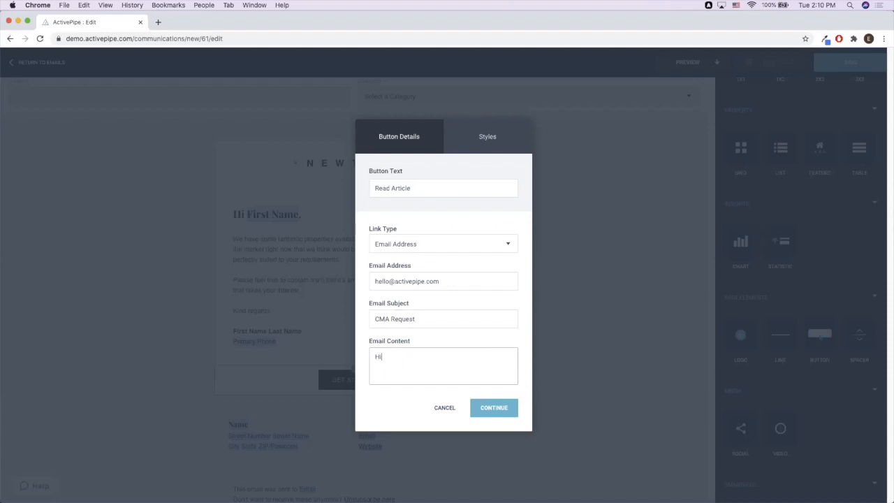
text( Elizabeth, )
text(I would like to req)
text(uest a CMA....)
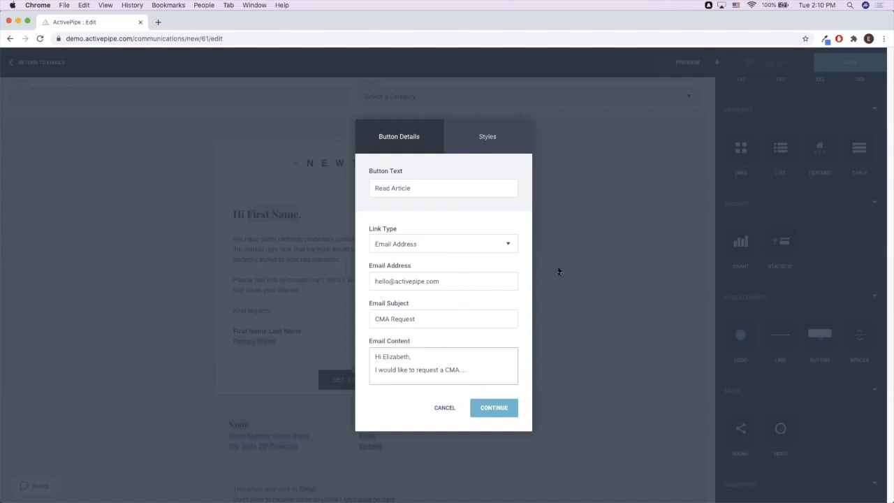
- Change the button's link type to System Link
click(454, 248)
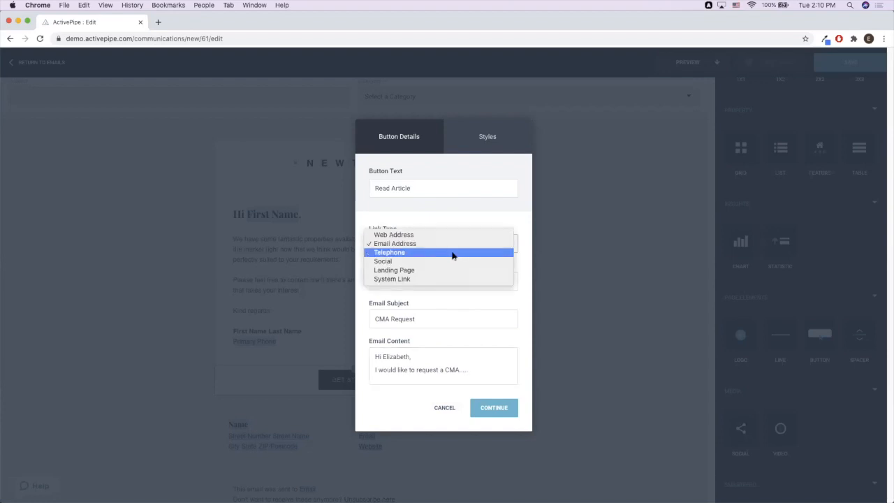
key(Escape)
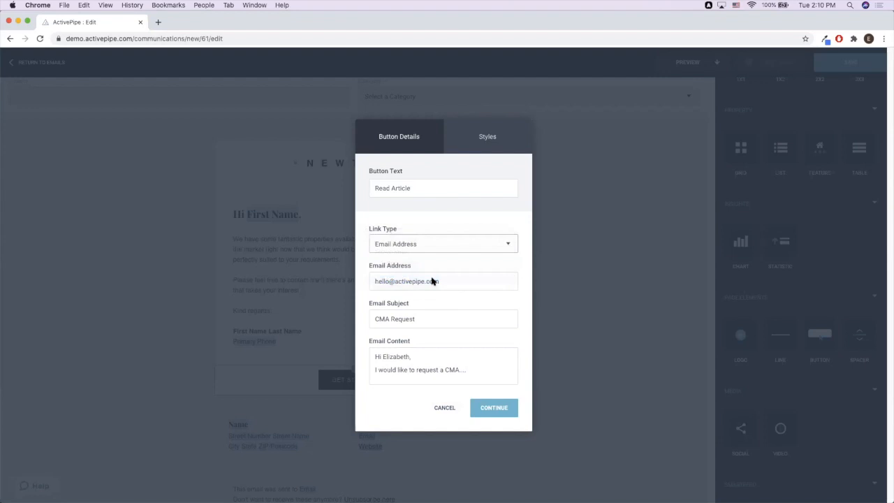
click(419, 331)
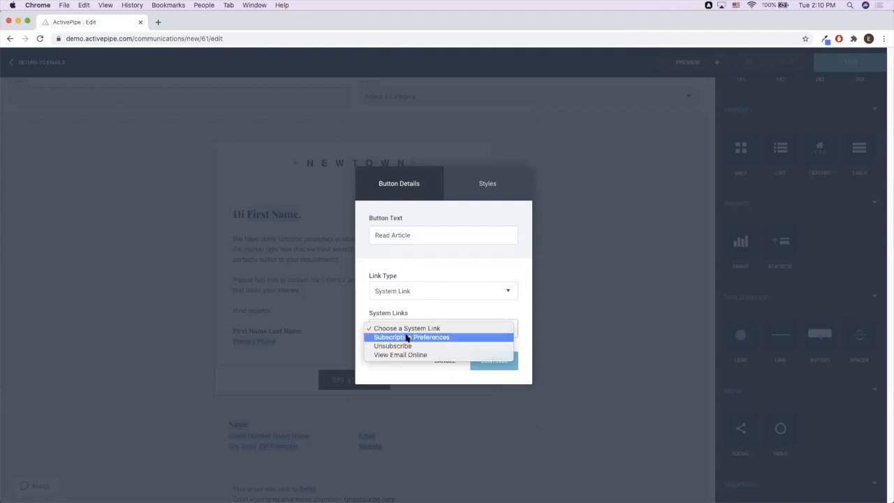
- Try the Social link type, then link the button to the Data Discovery landing page
click(415, 300)
click(410, 295)
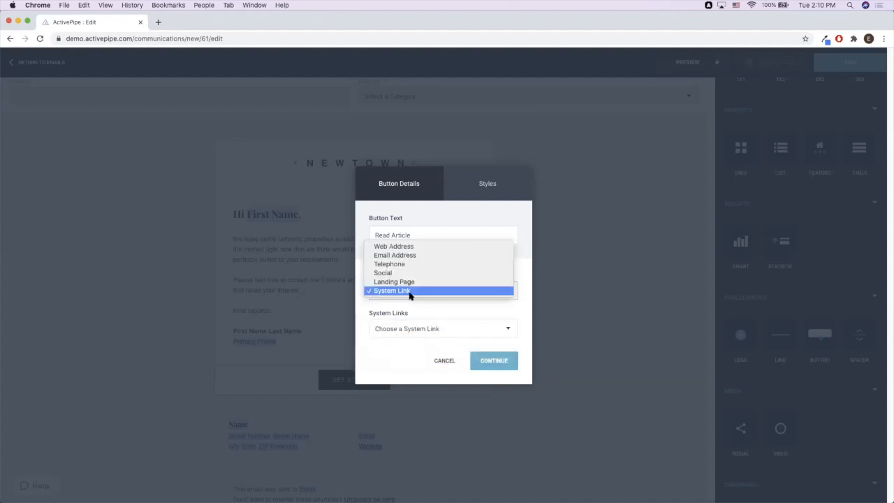
click(391, 273)
click(454, 334)
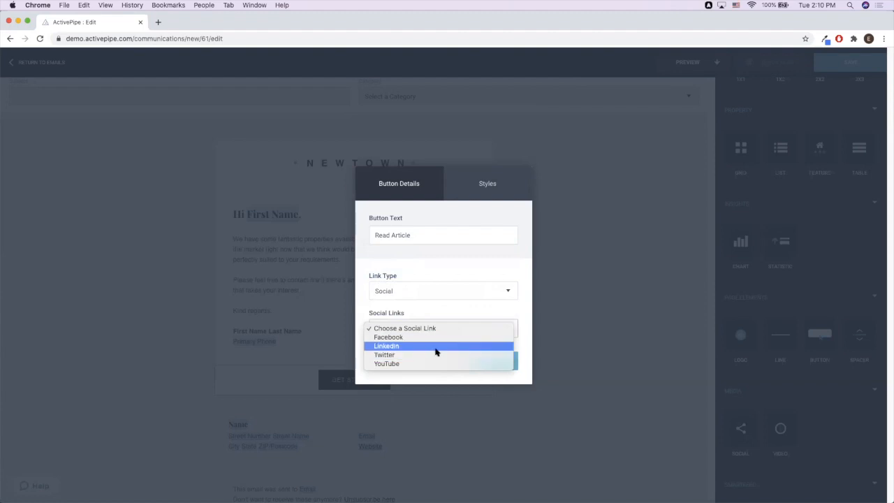
click(417, 292)
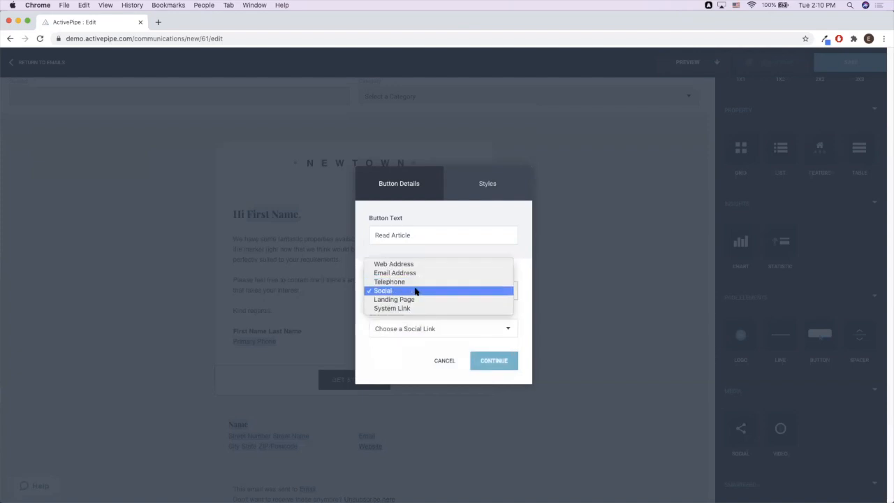
click(415, 300)
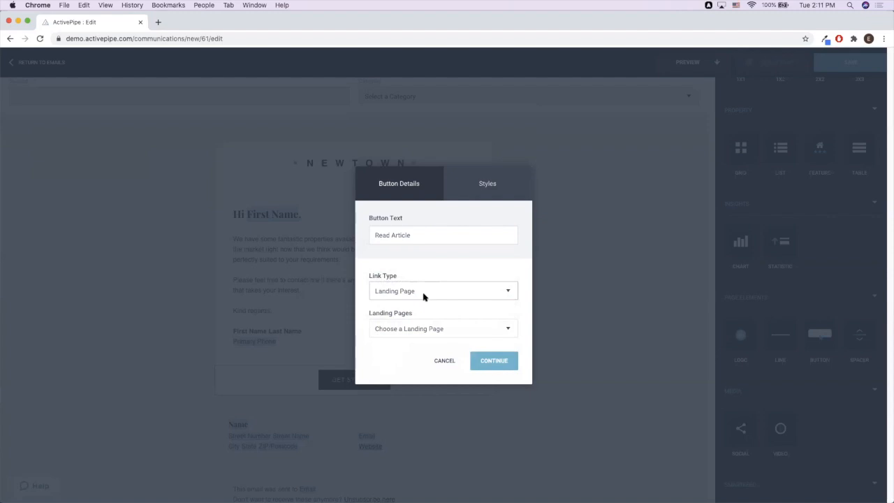
click(412, 334)
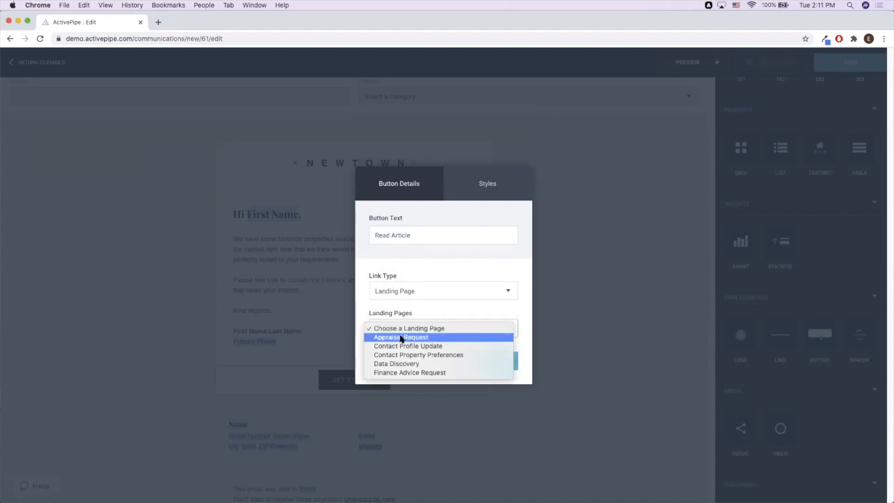
click(458, 365)
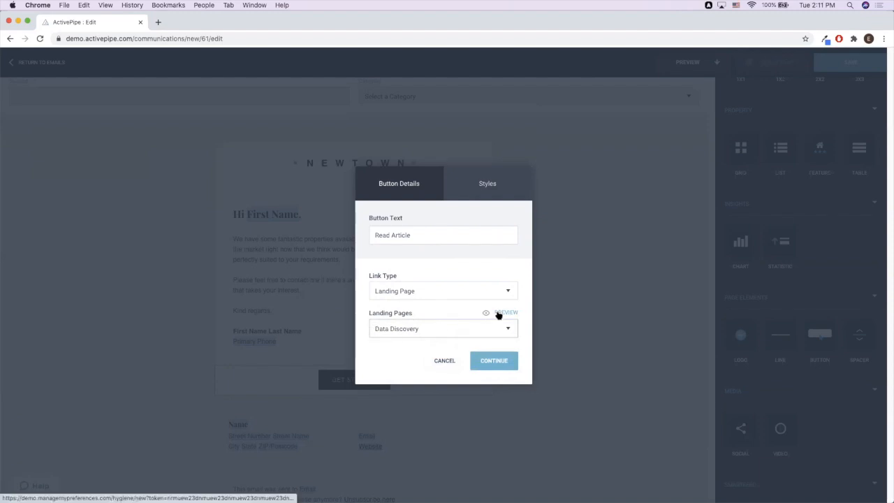
- Preview the Data Discovery landing page and answer Downsizing and Apartment in its survey
click(499, 314)
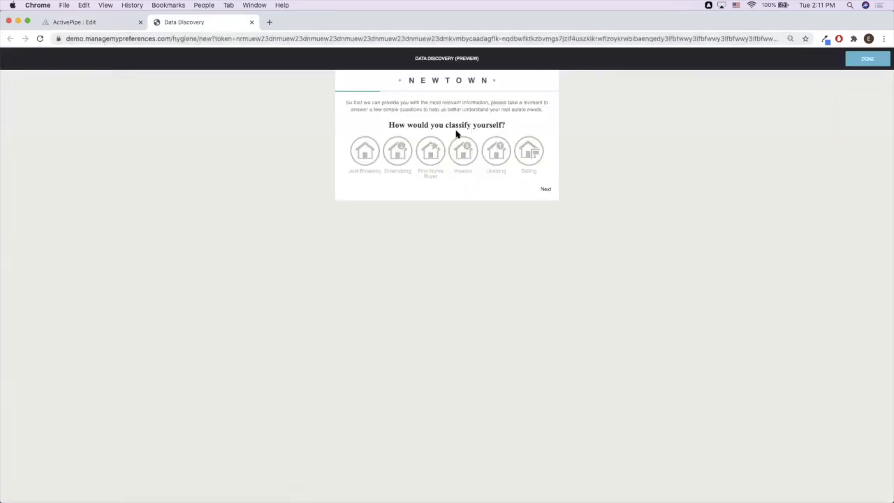
click(397, 153)
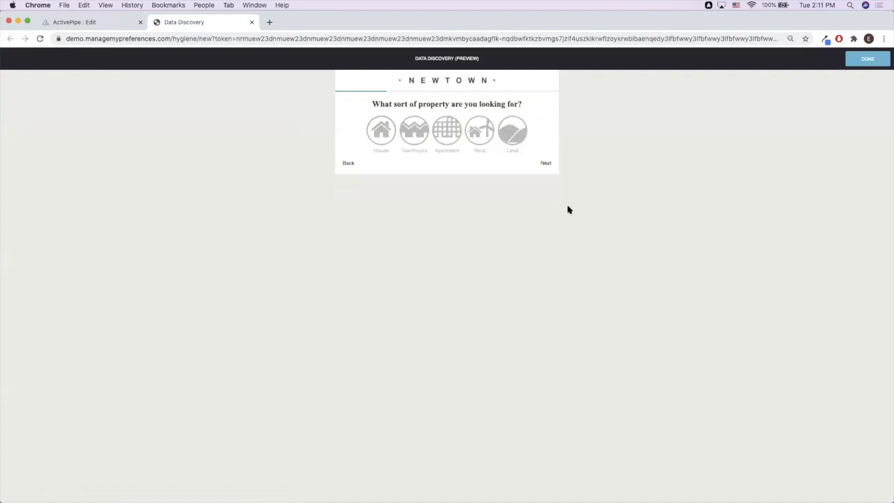
click(434, 134)
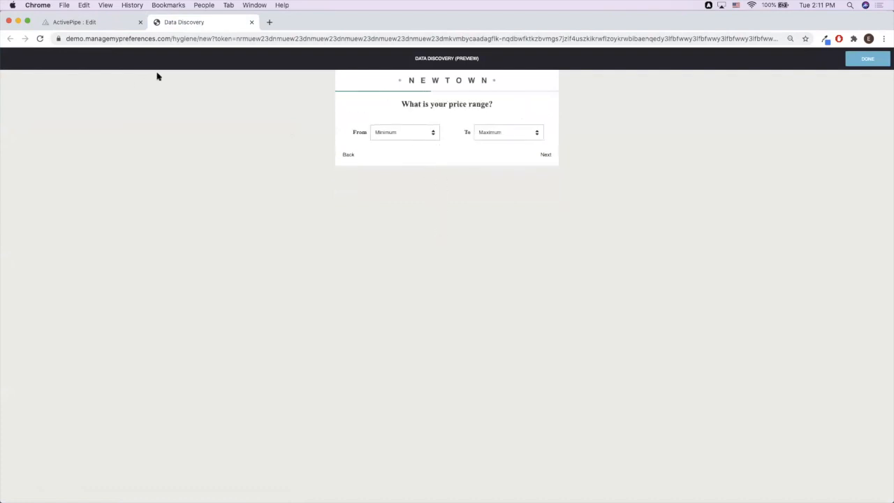
click(116, 23)
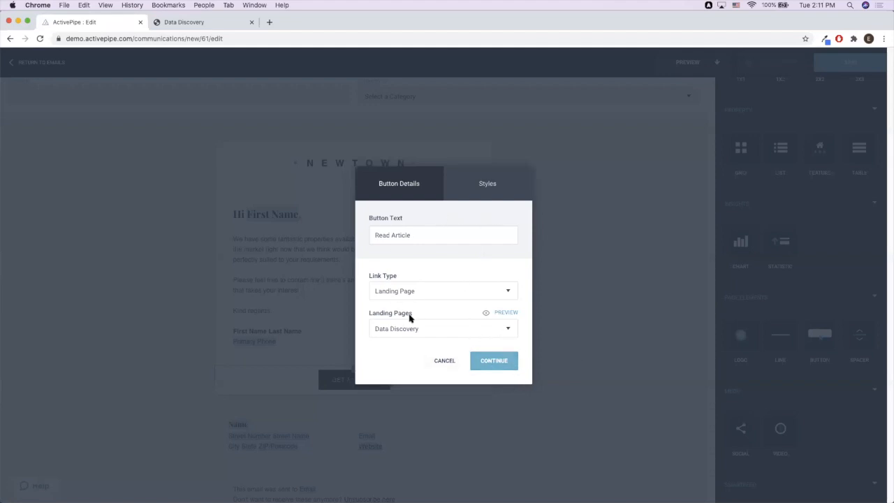
- Confirm the Button Details so the email's button reads READ ARTICLE
click(494, 361)
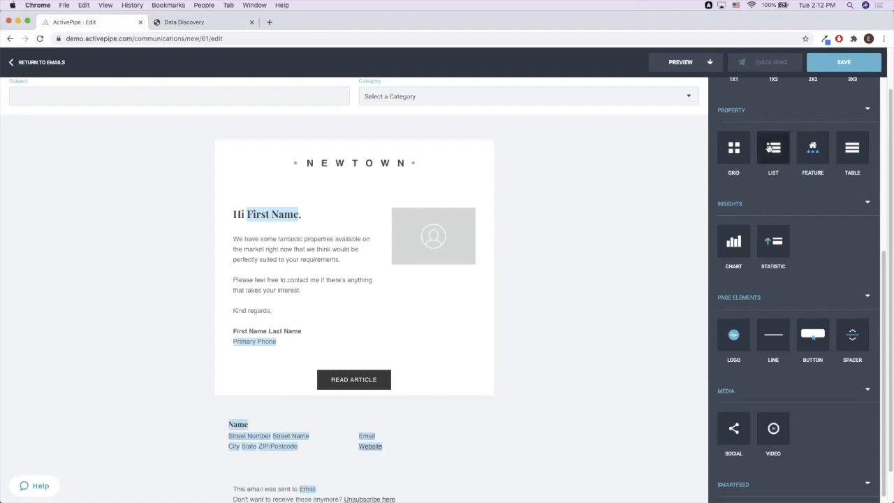
- Add a property list block below the button, enable its property feed, and define its properties
drag(772, 149, 563, 400)
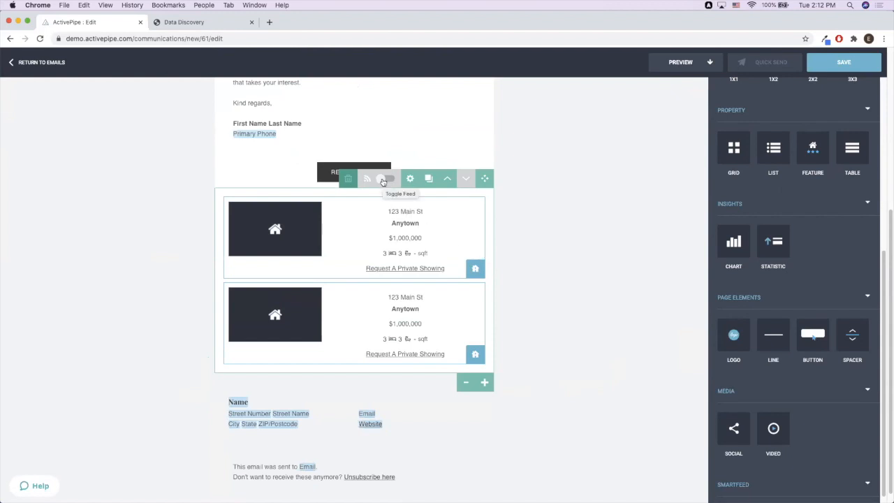
click(383, 180)
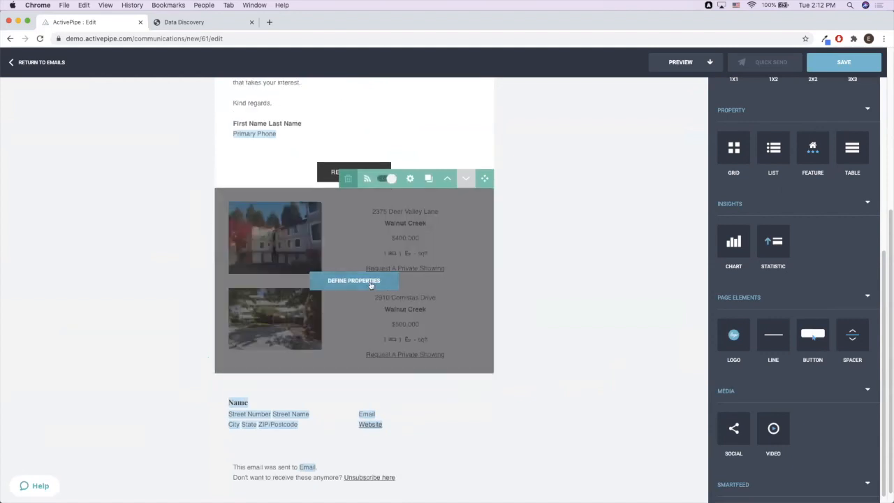
click(370, 282)
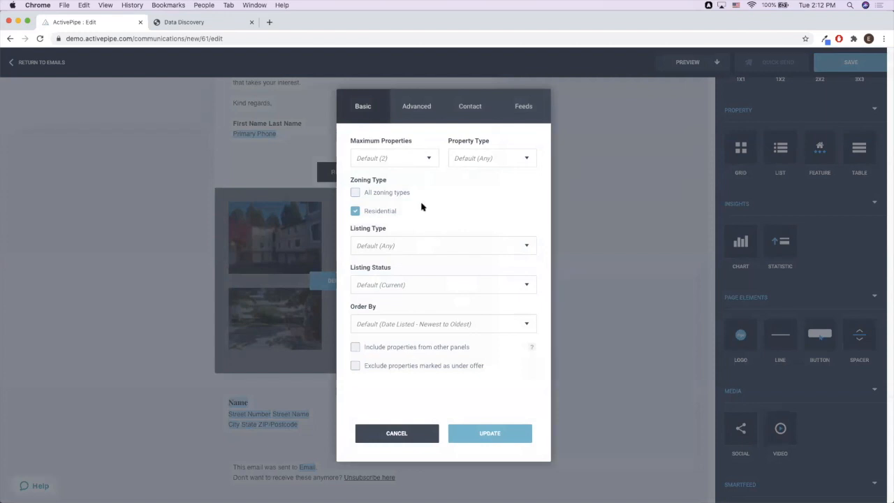
- In the Contact settings, toggle Use SmartMatch on, off, then on again
click(473, 107)
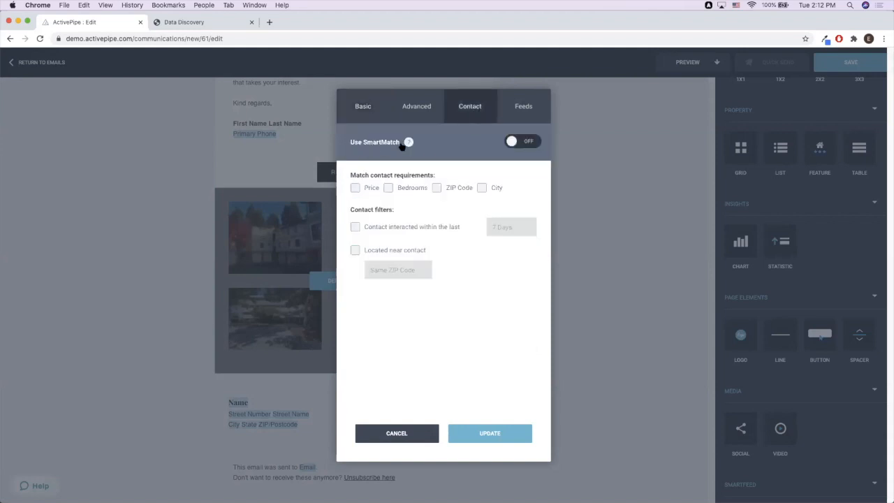
click(512, 143)
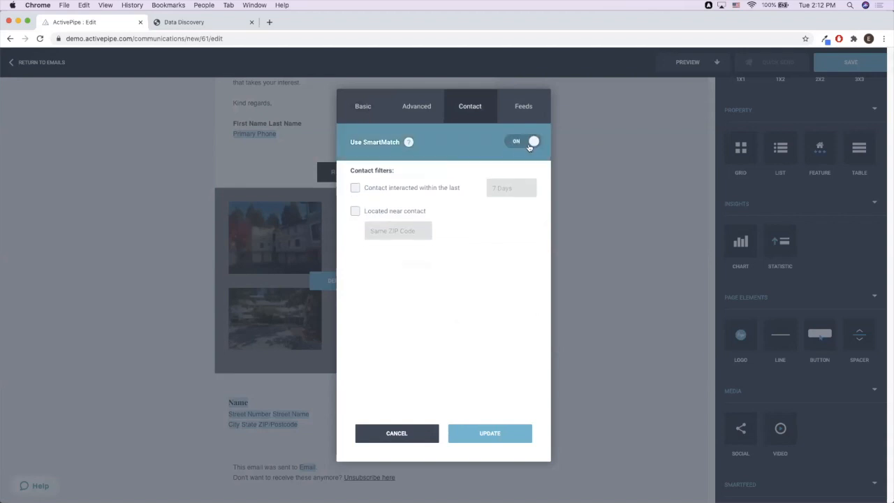
click(526, 143)
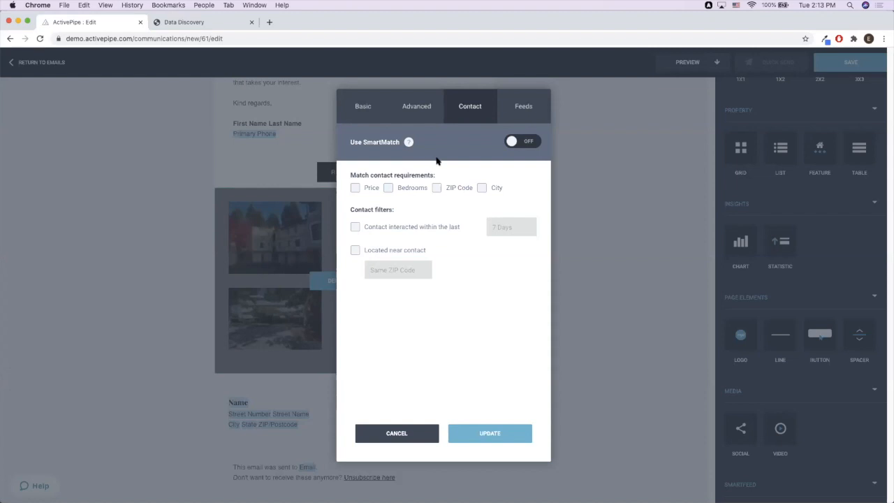
click(524, 143)
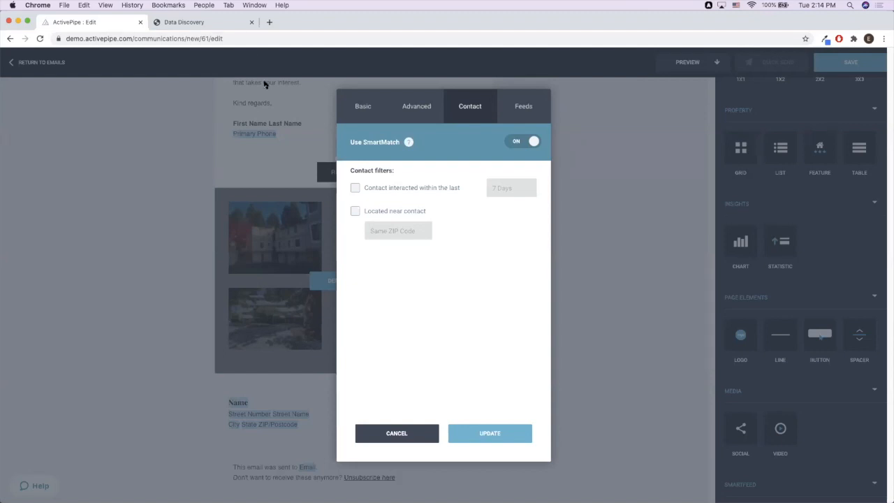
- Cancel the property settings and return to the emails list without saving
click(405, 435)
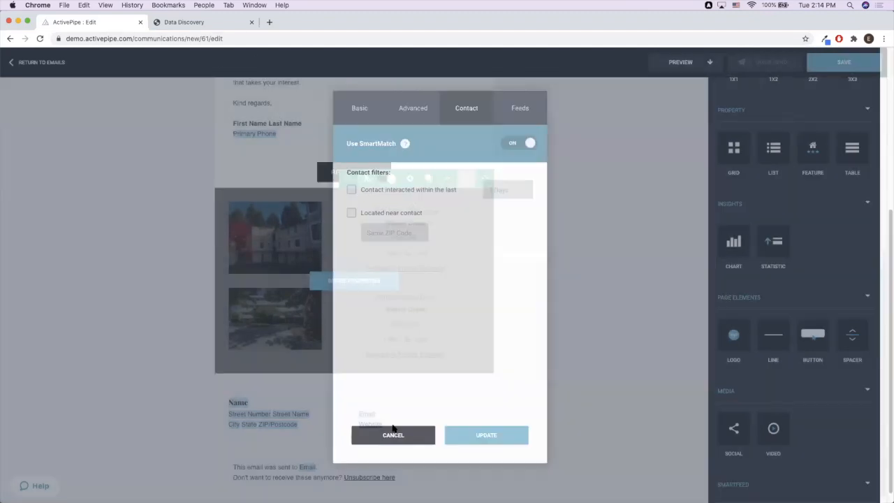
click(35, 62)
click(475, 297)
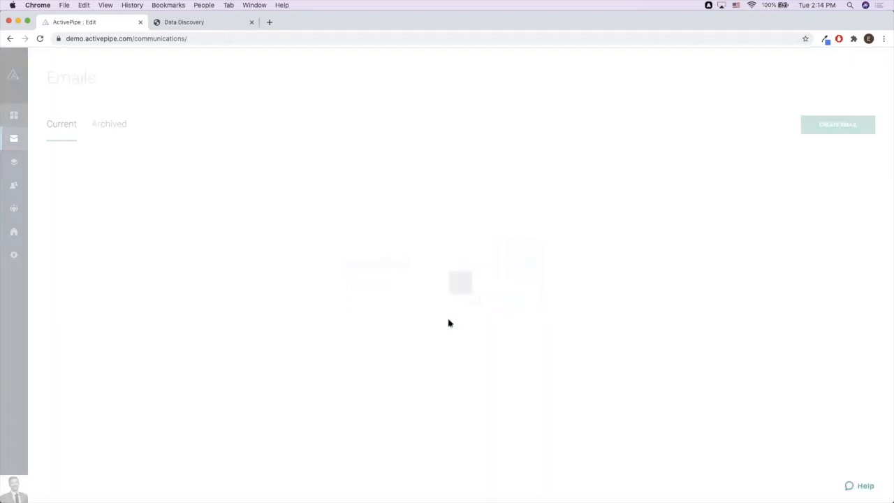
- Open the first contact's profile from Contacts > Contact List
mouse_move(21, 184)
click(62, 188)
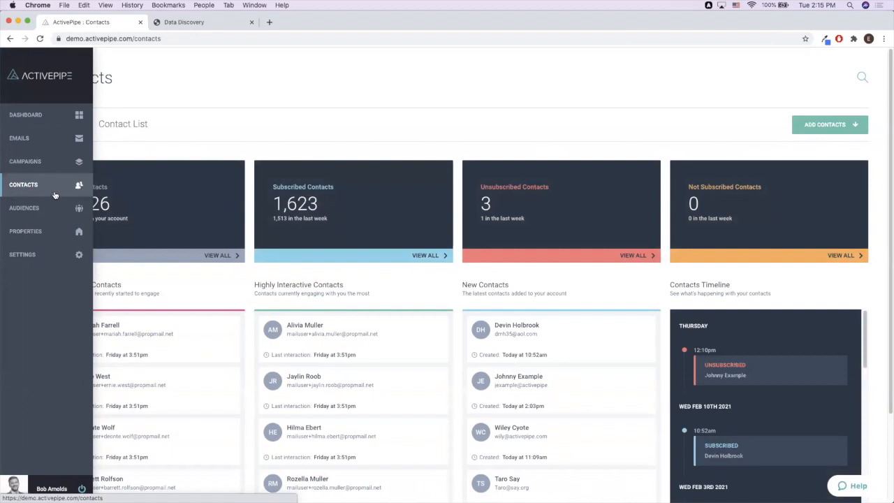
click(121, 126)
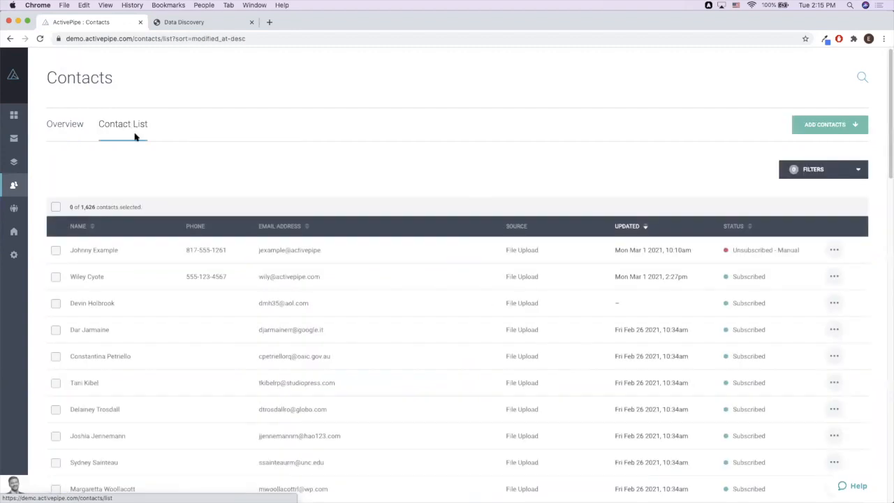
click(134, 254)
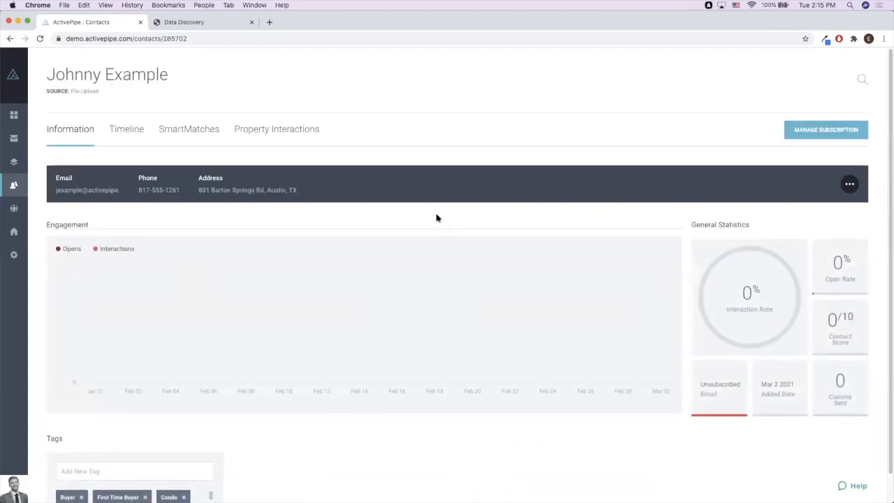
- Set the contact's buyer preferences to property type House with 3+ bedrooms
click(849, 184)
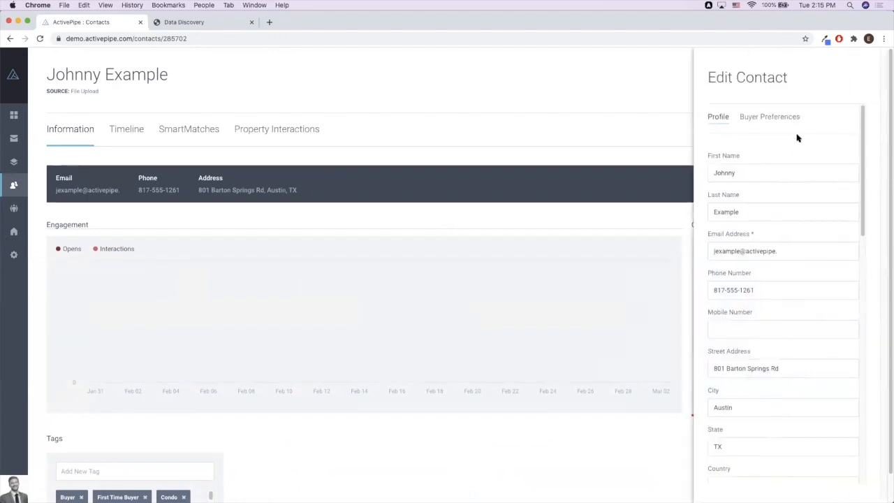
click(764, 117)
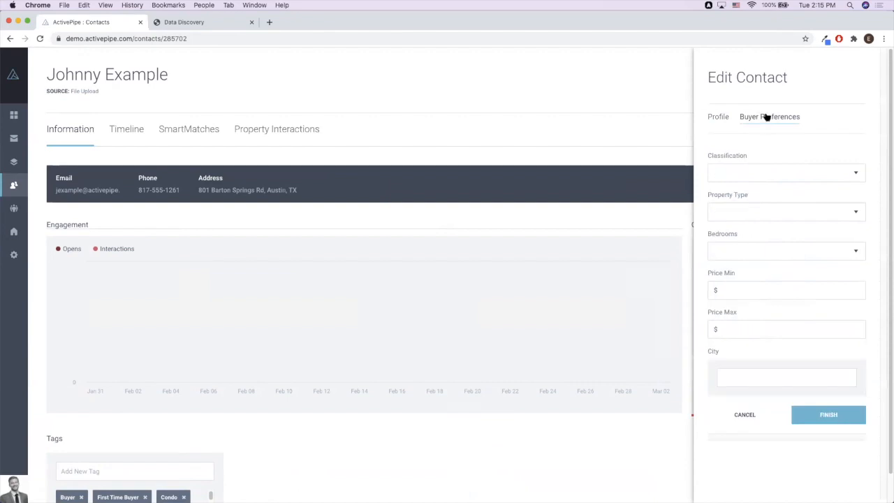
click(747, 214)
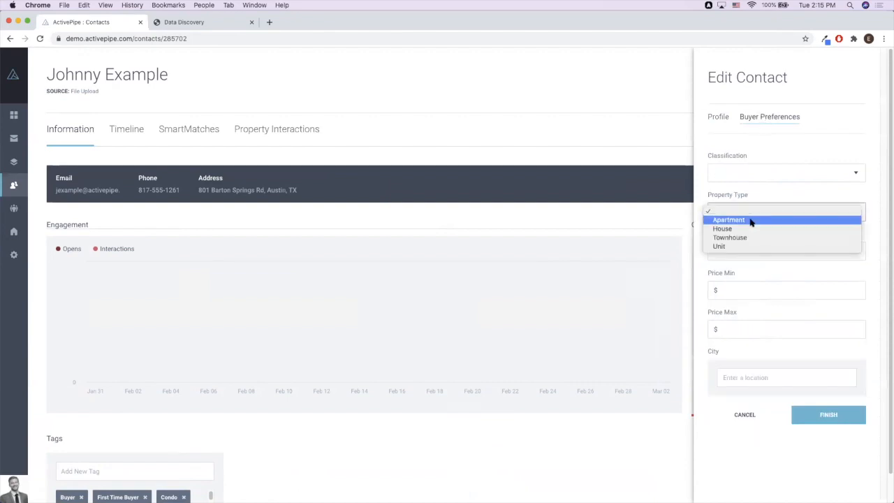
click(751, 229)
click(740, 249)
click(735, 286)
- Set the price range to $200 000–$750 000, then cancel the edit panel
click(735, 287)
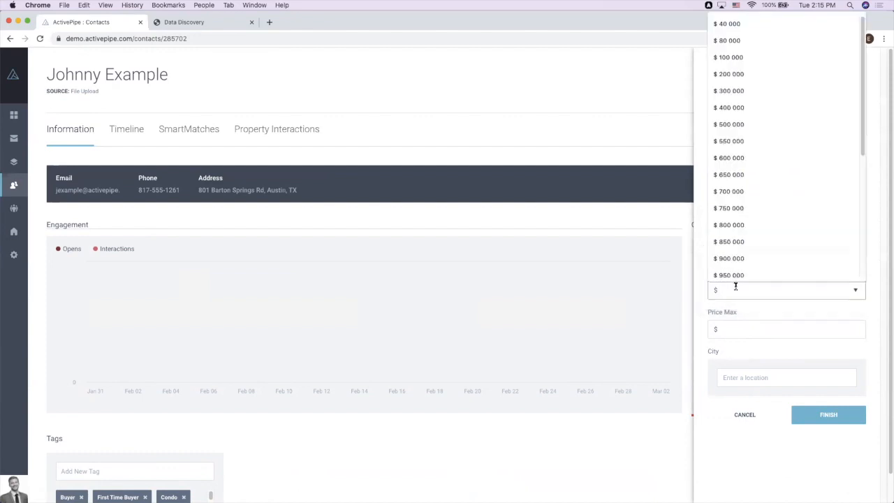
click(746, 107)
click(749, 325)
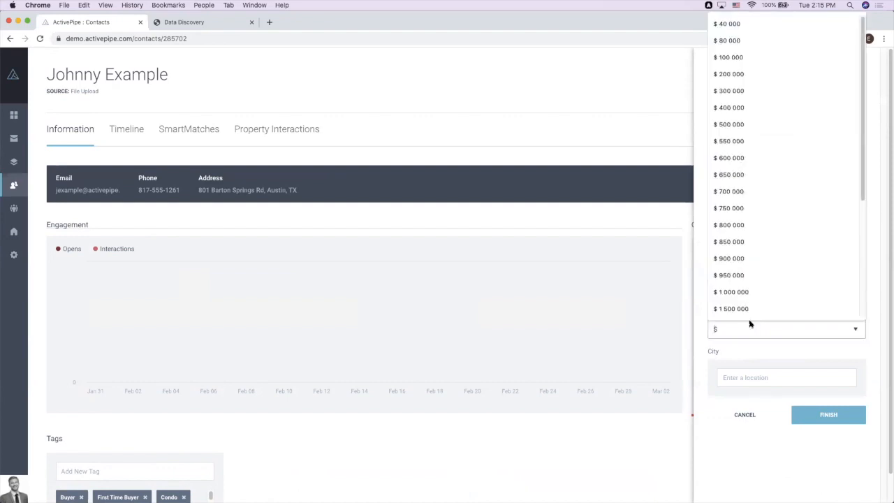
click(752, 208)
click(785, 373)
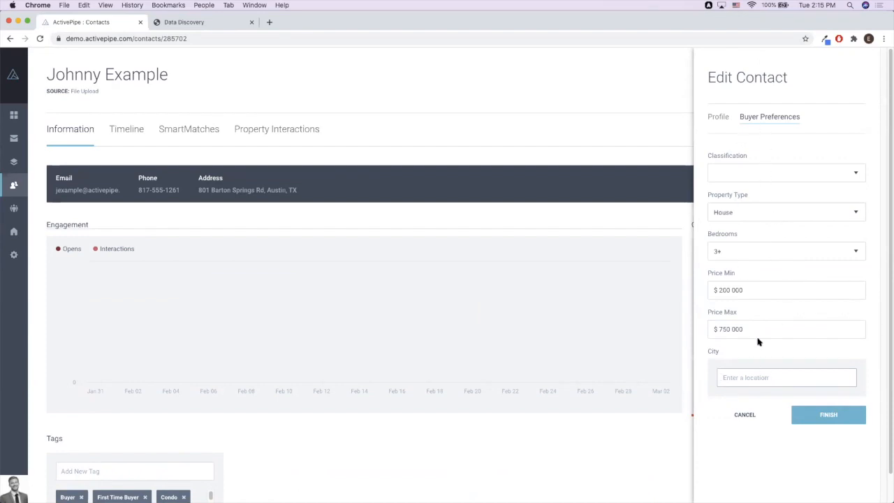
click(745, 415)
mouse_move(13, 140)
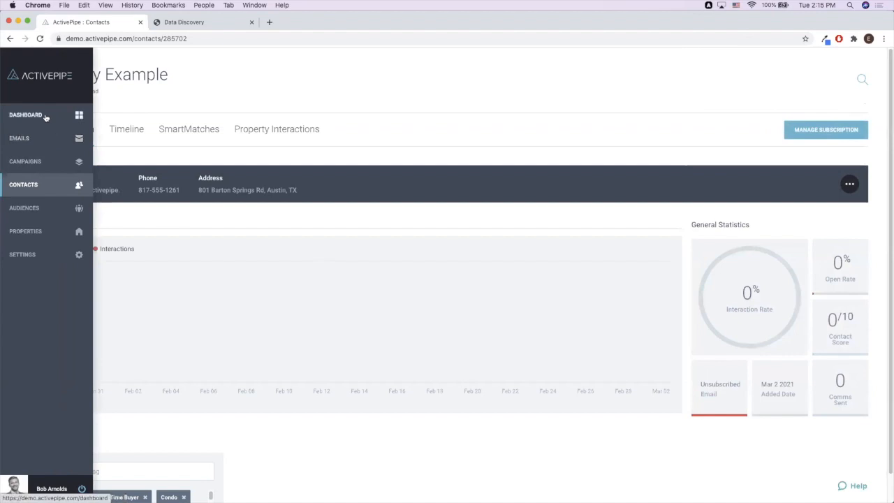
- Create an email named test from the Newtown Blank Canvas unlocked template
click(56, 139)
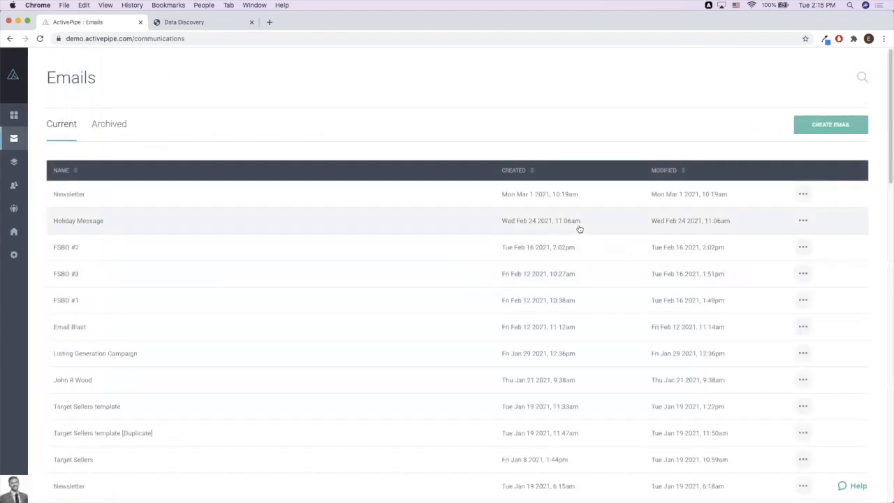
click(807, 131)
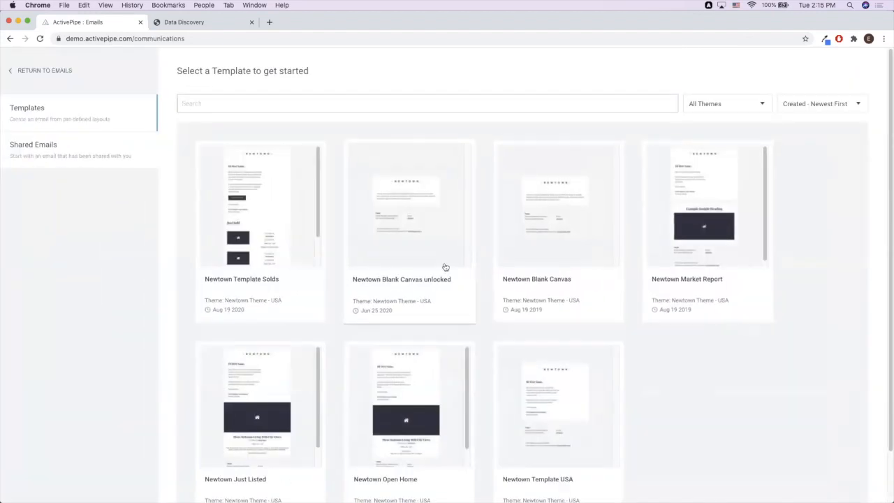
click(443, 266)
text(test)
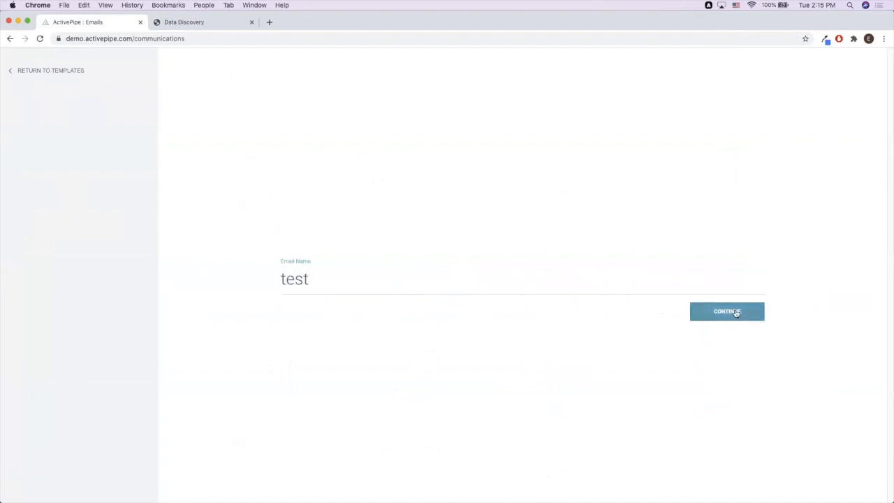
click(737, 312)
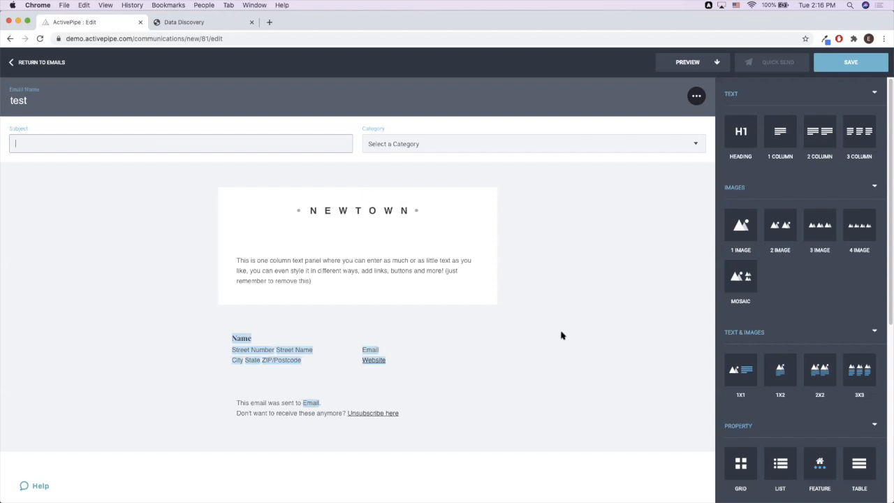
- Add a property list block below the intro text and turn on its SmartMatch
drag(780, 463, 465, 309)
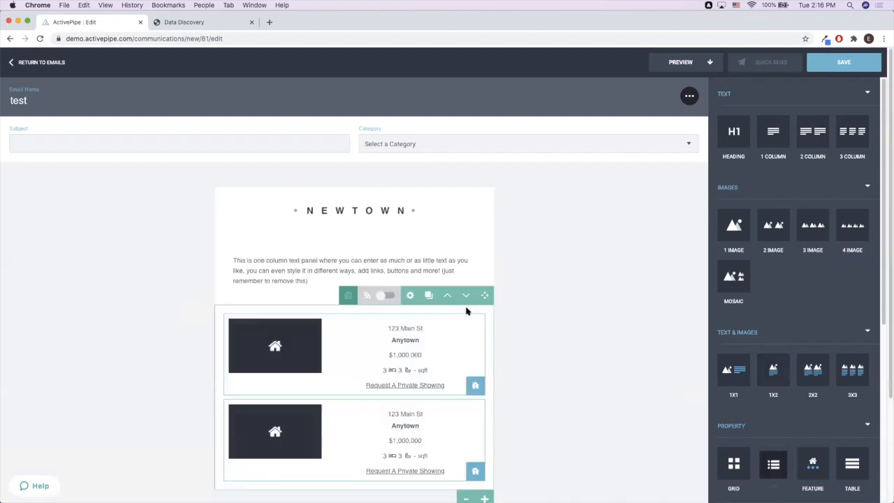
mouse_move(391, 319)
click(375, 405)
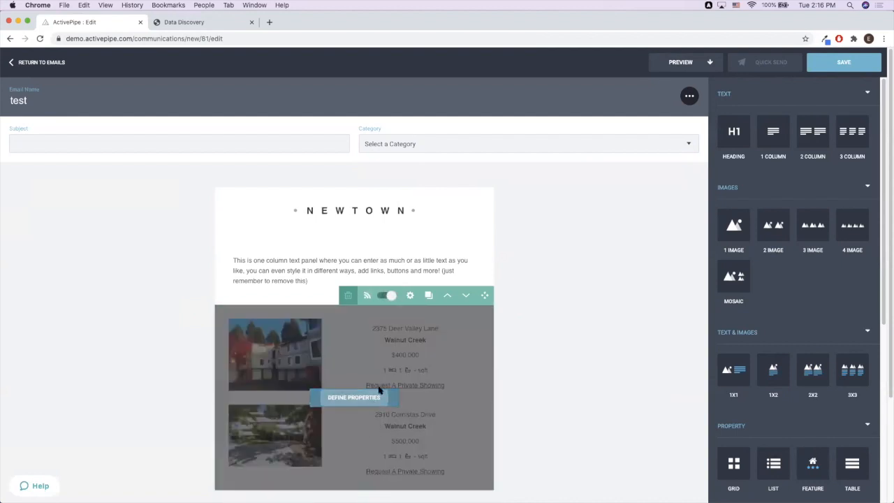
click(470, 108)
click(525, 143)
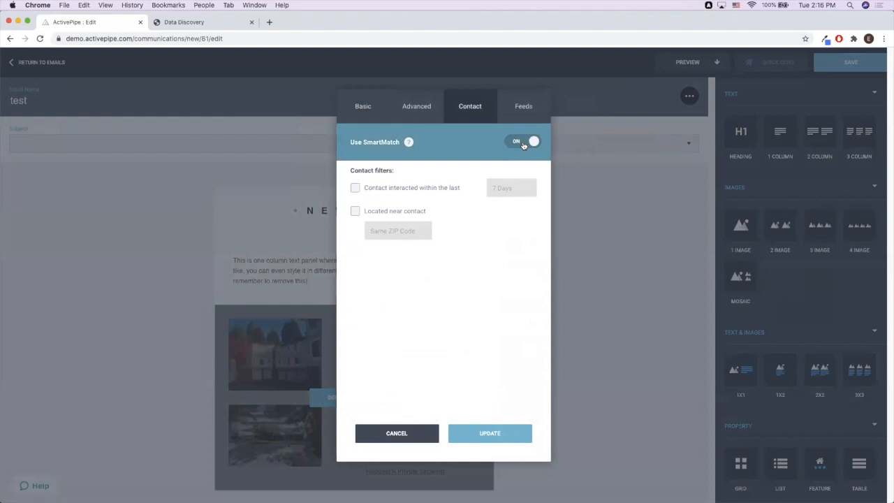
- Review the Basic tab's listing type options, then cancel the settings and leave the editor
click(364, 107)
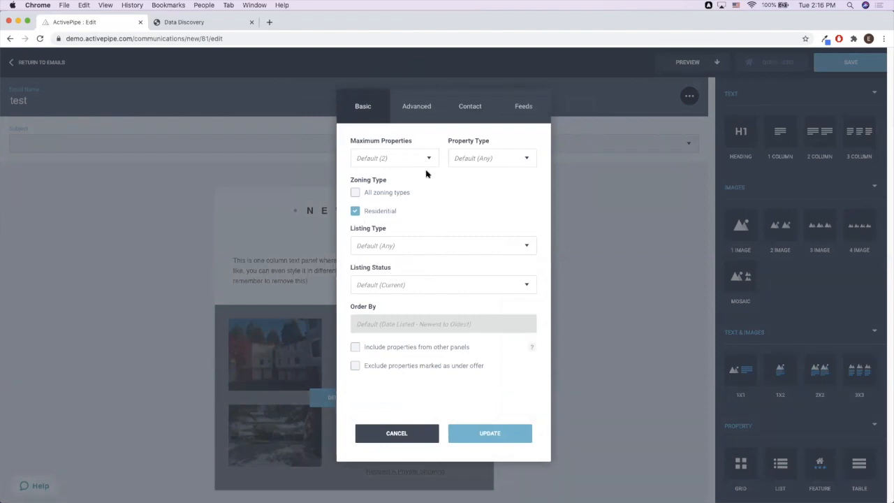
click(468, 245)
click(471, 214)
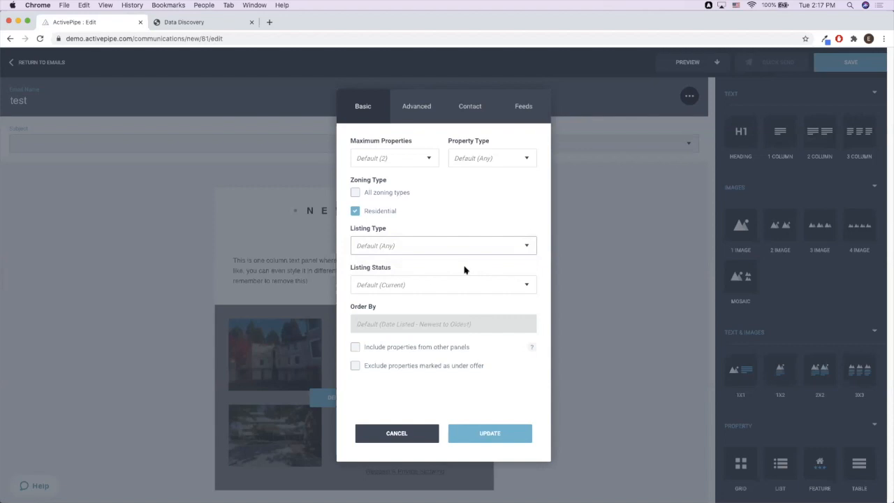
click(396, 430)
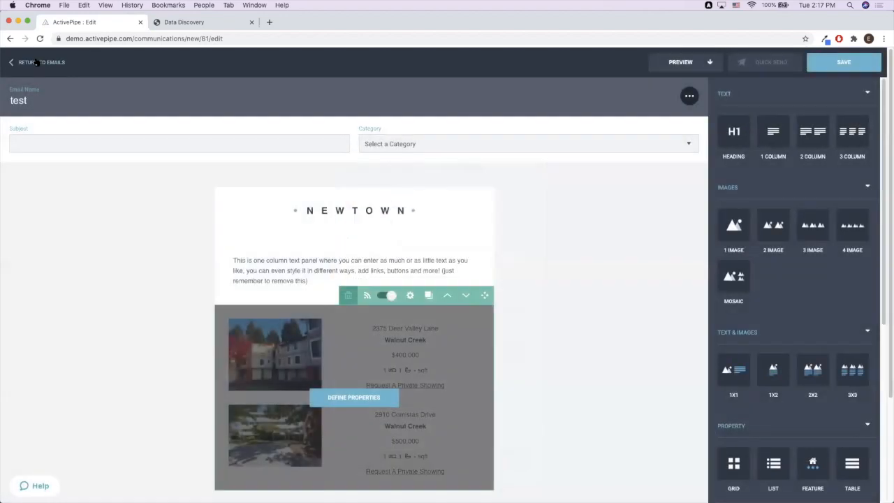
click(37, 62)
- Leave the editor without saving and open the first contact's SmartMatches tab
click(507, 308)
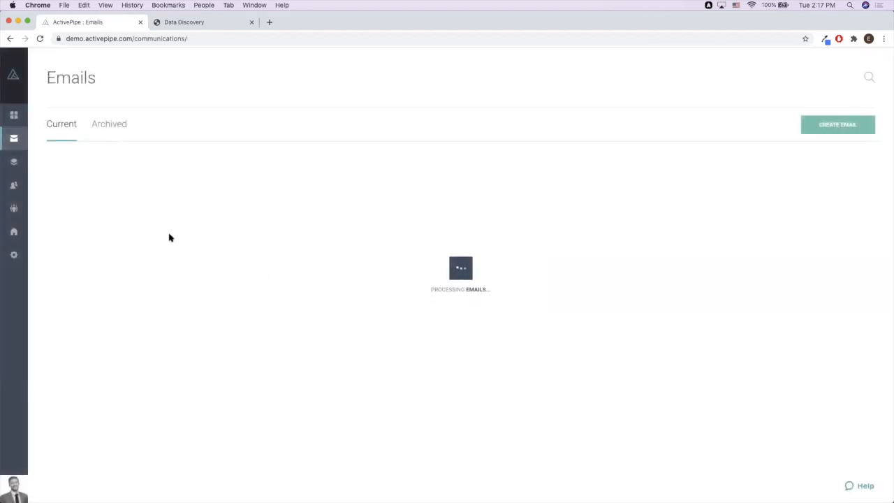
click(21, 183)
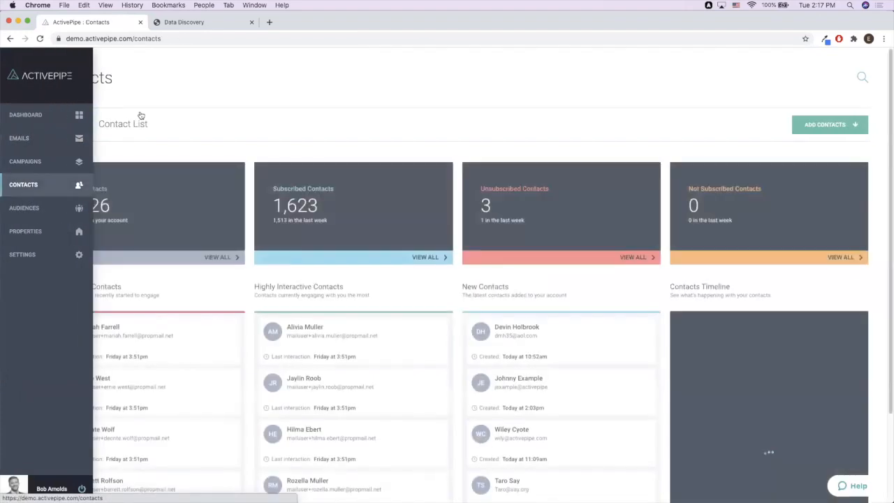
click(134, 125)
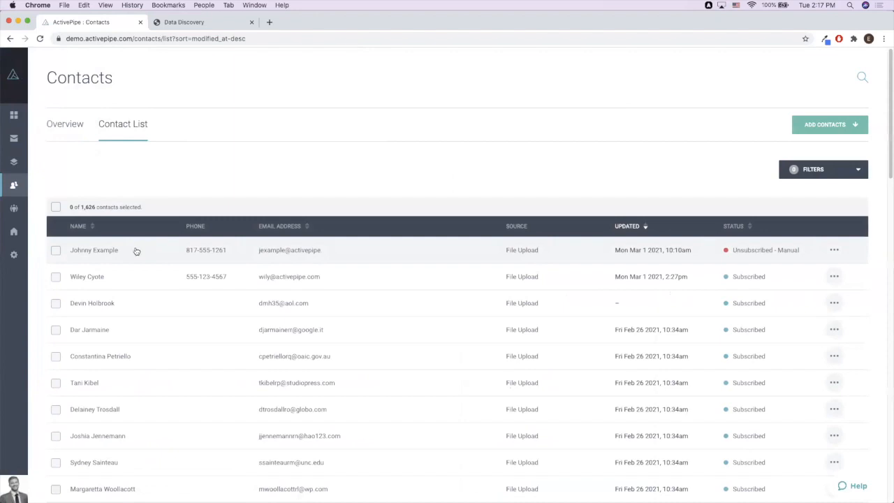
click(128, 252)
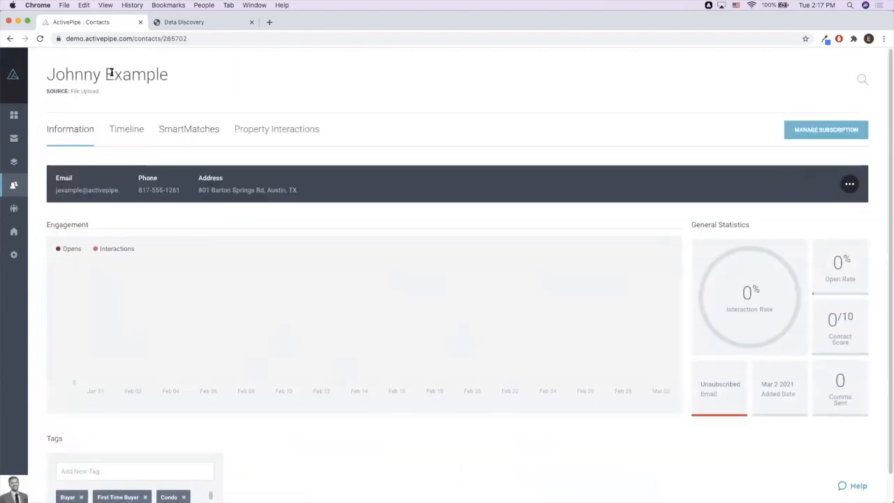
click(173, 136)
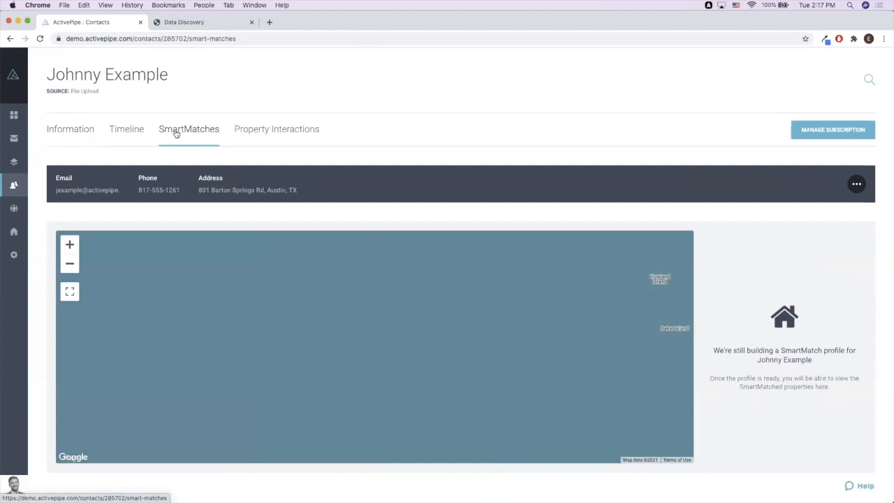
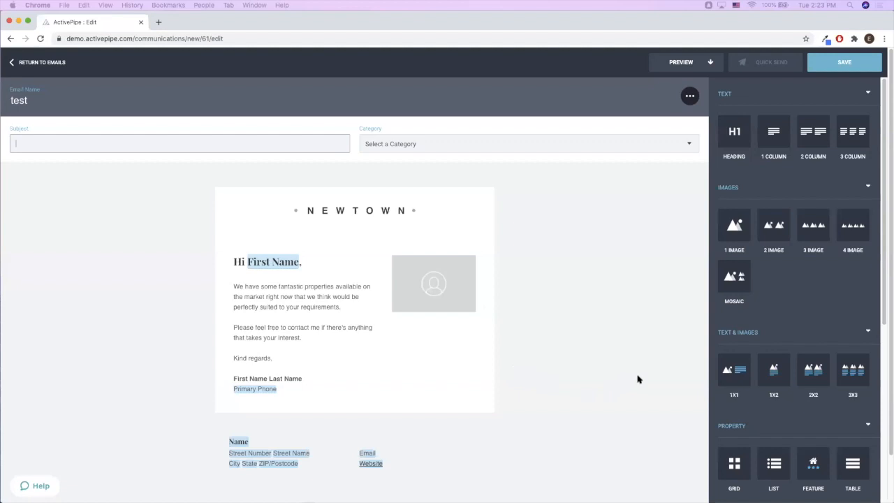
- Add a property list block below the signature, switch it to live listings, and open its advanced filters
scroll(735, 418, down, 1)
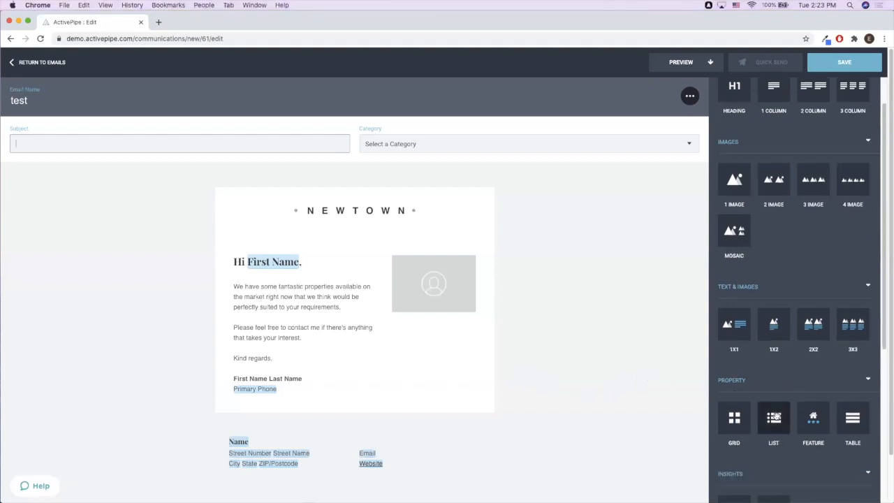
drag(774, 418, 489, 405)
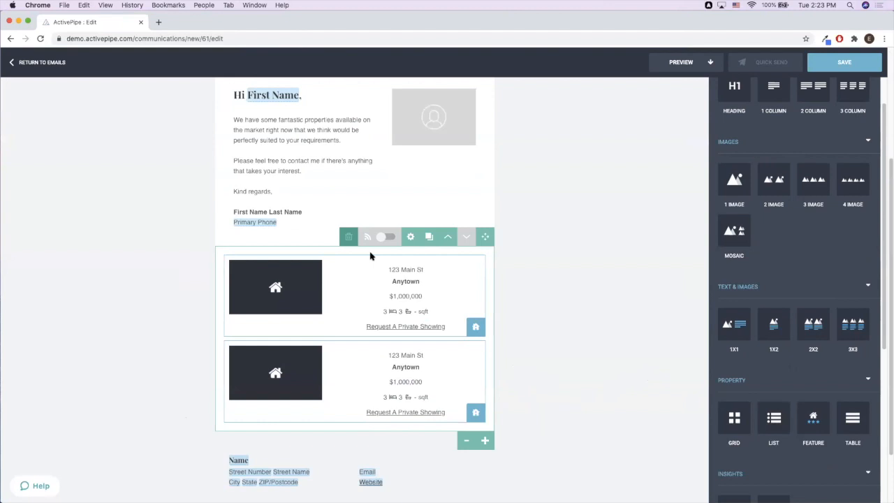
click(390, 238)
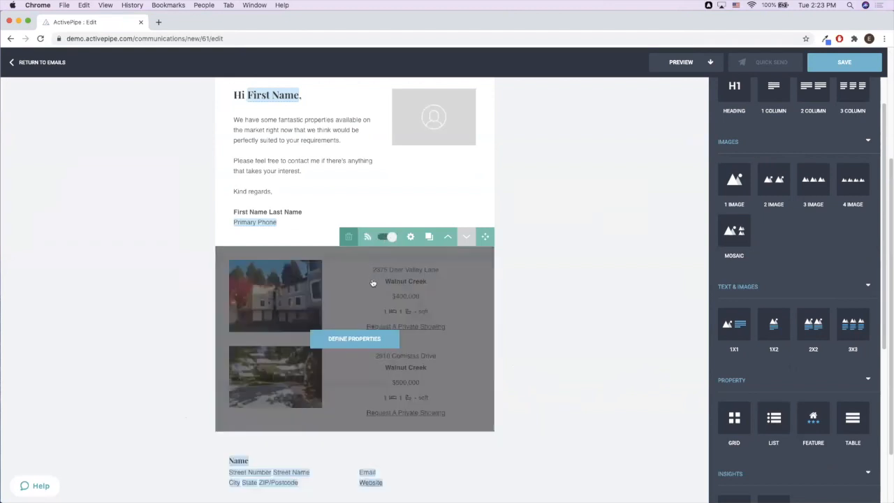
click(371, 340)
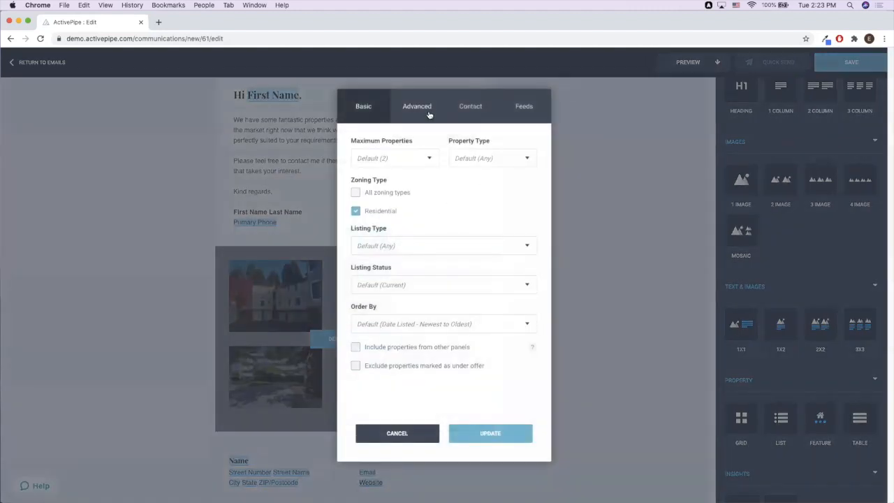
click(429, 116)
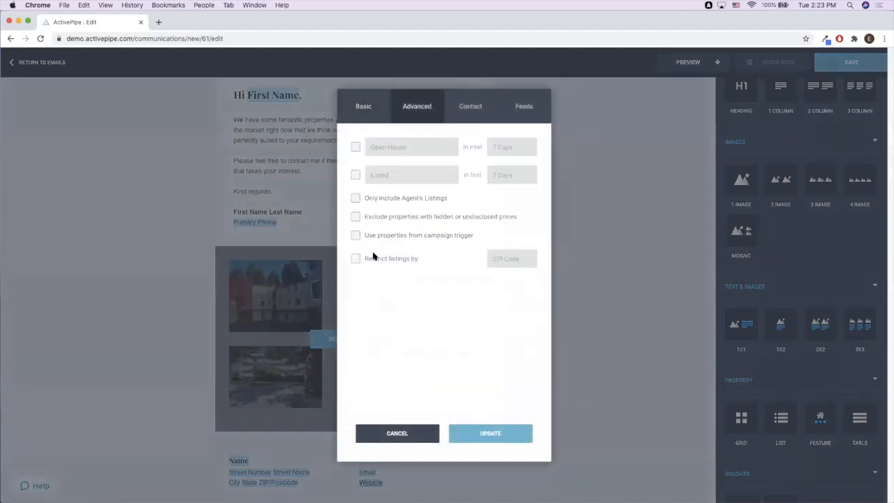
- Restrict listings by ZIP code, adding 94597, 94518 and 94549
click(377, 260)
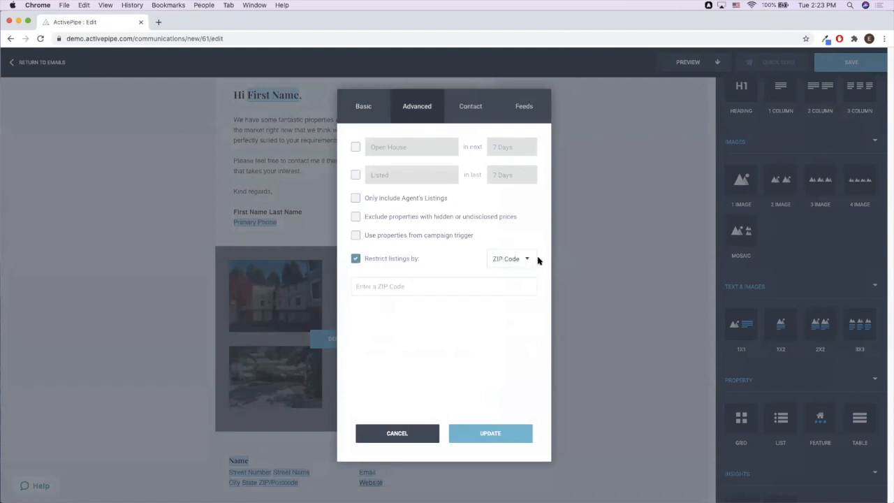
click(485, 281)
text(787)
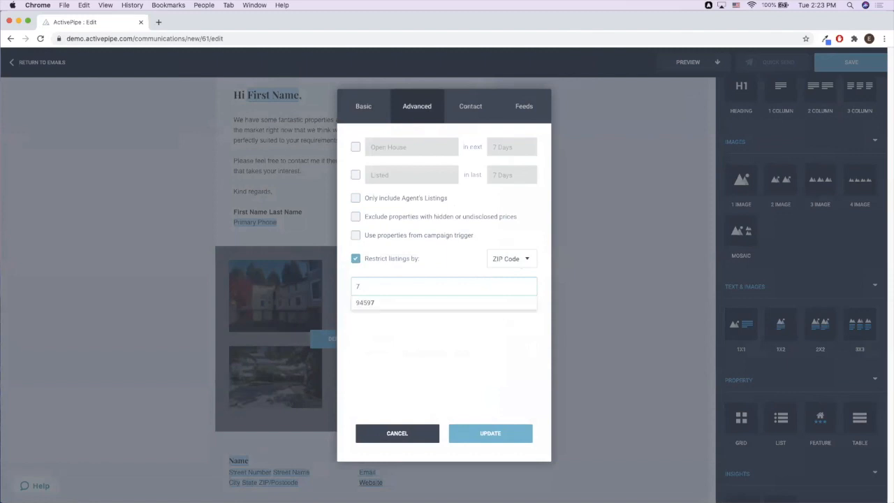
click(525, 304)
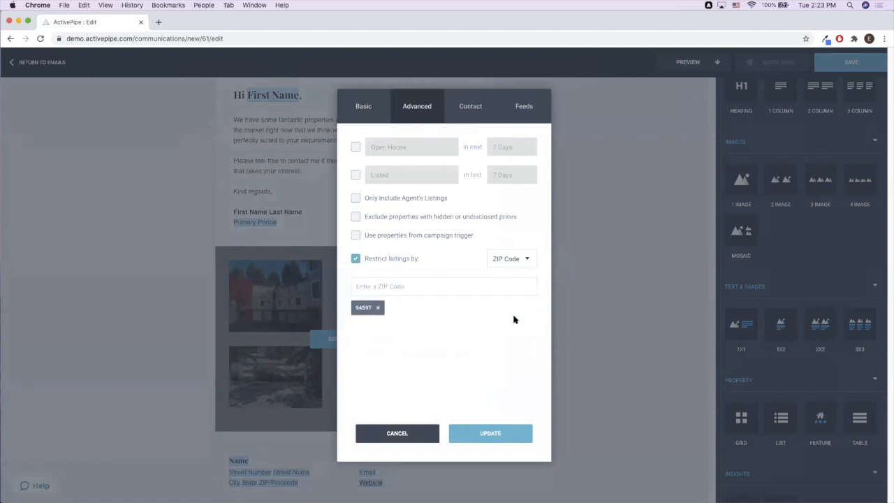
click(467, 289)
text(8)
click(463, 303)
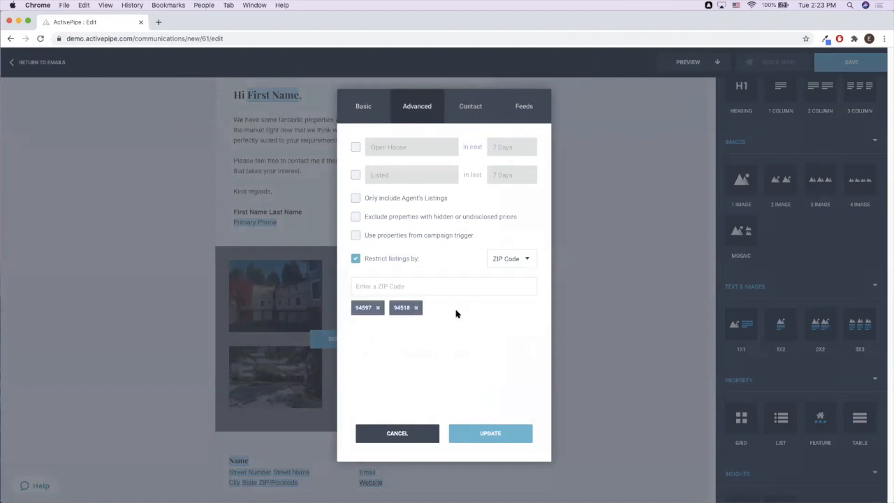
text(9)
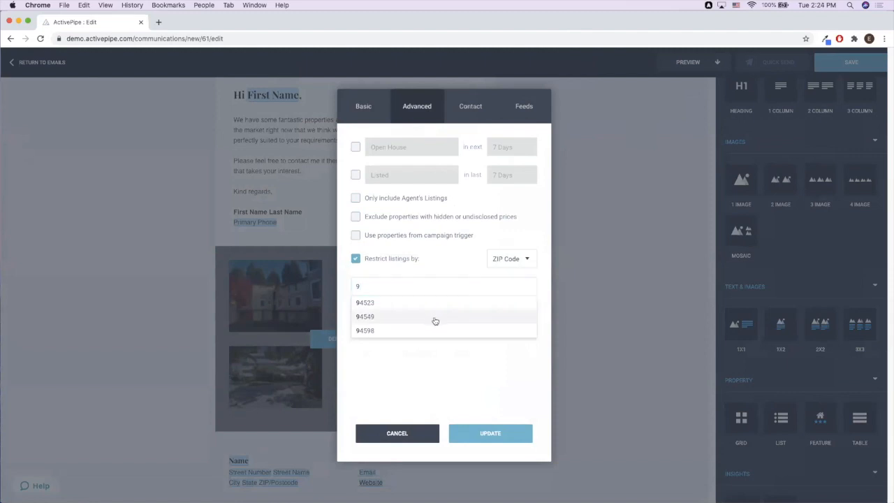
click(433, 319)
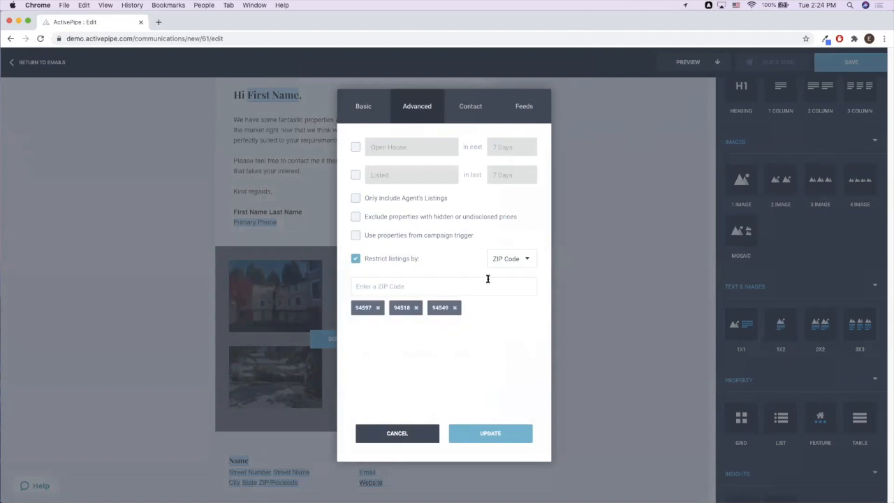
- Switch the restriction to City with Pleasant Hill, then change it to State
click(511, 260)
click(516, 268)
click(454, 287)
text(s)
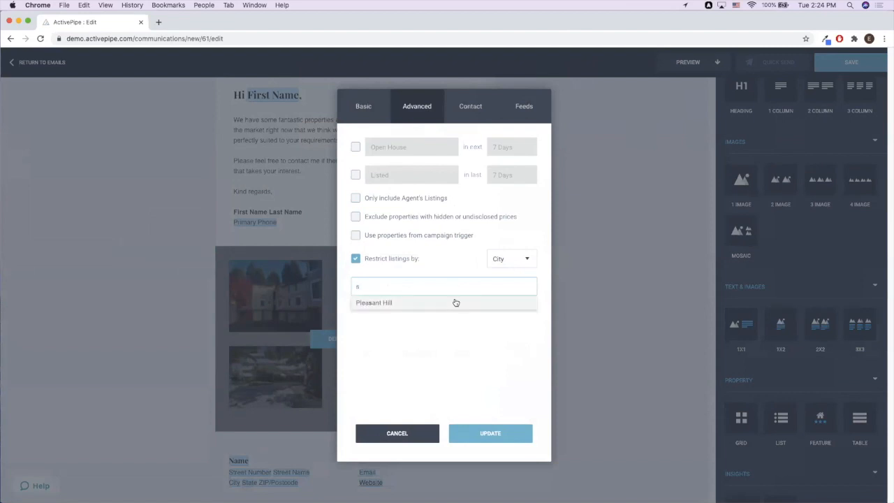
click(455, 304)
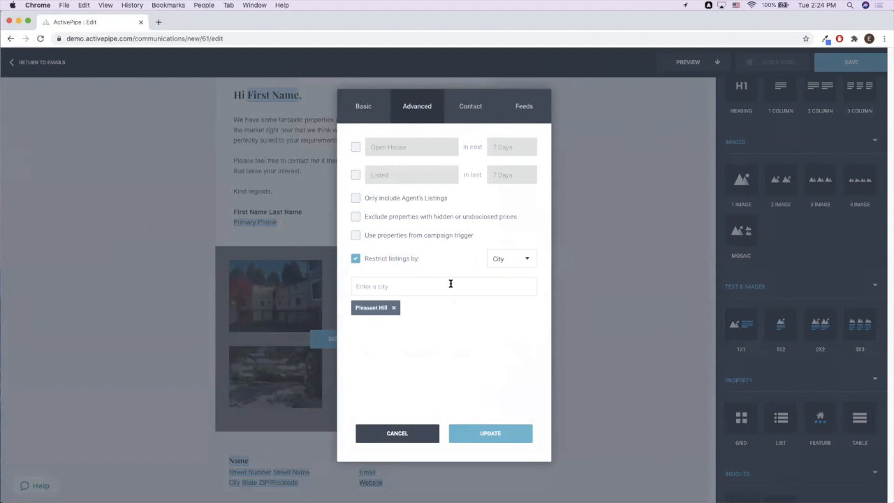
click(528, 258)
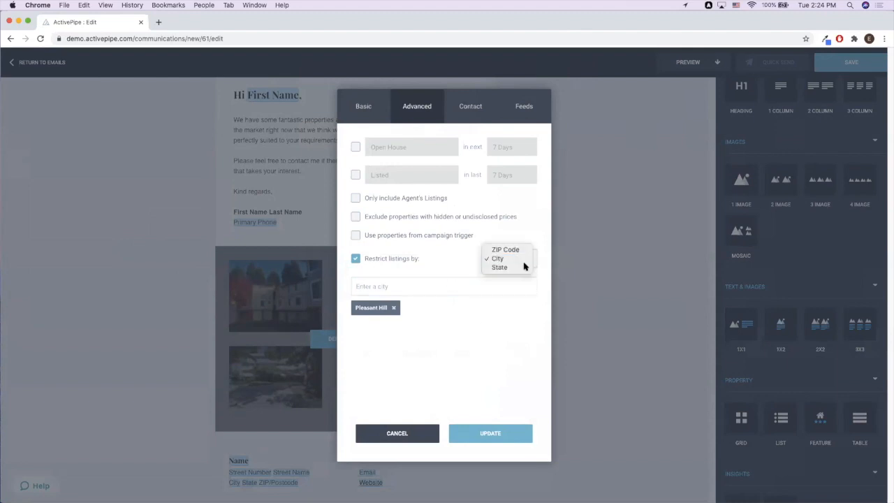
click(524, 267)
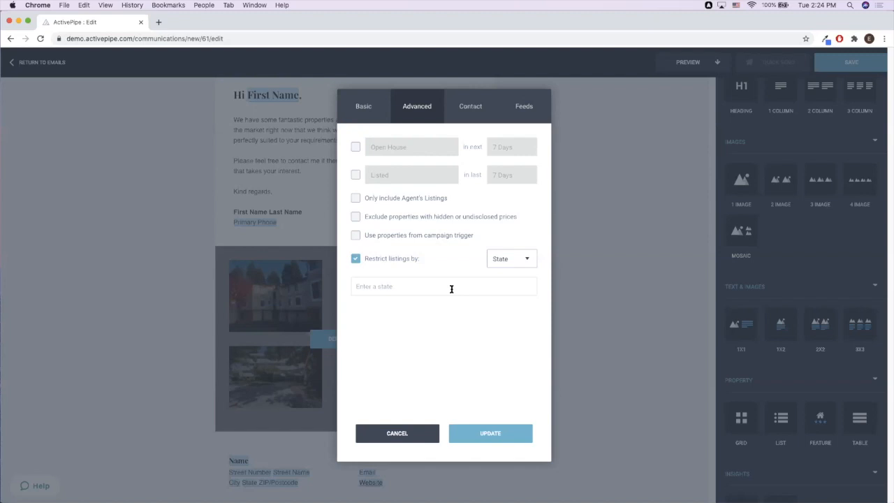
- Cancel the property filter changes and leave the email editor
click(505, 263)
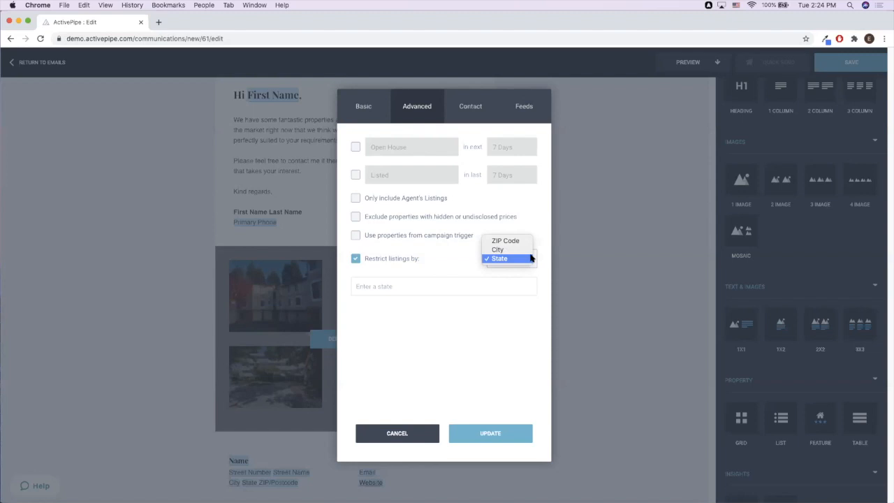
click(430, 433)
click(422, 433)
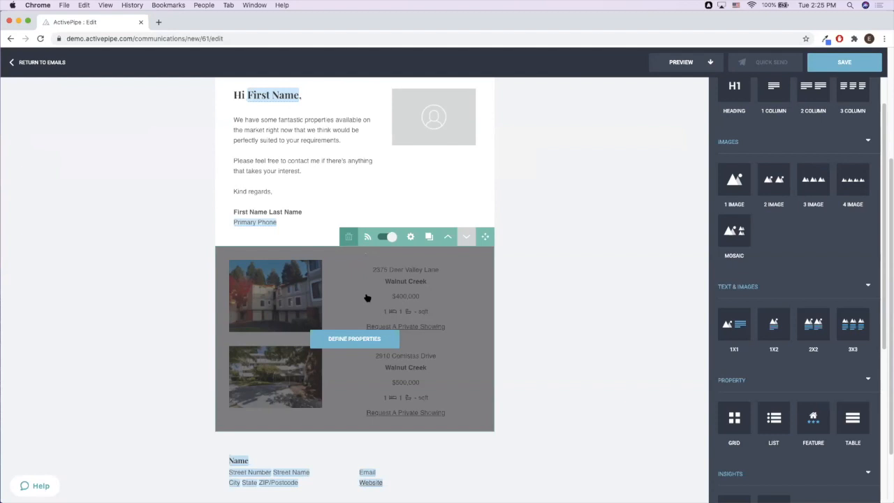
click(53, 63)
- Confirm leaving the email unsaved and go to the Campaigns list
click(500, 298)
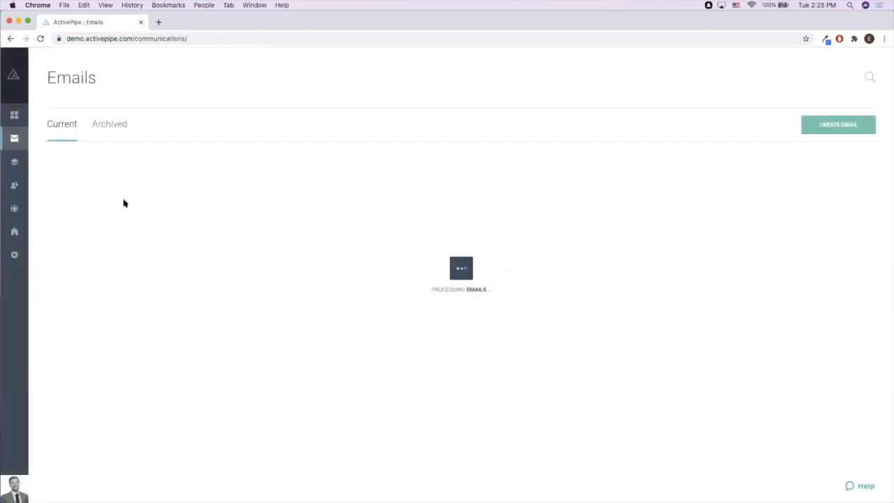
mouse_move(7, 168)
click(36, 166)
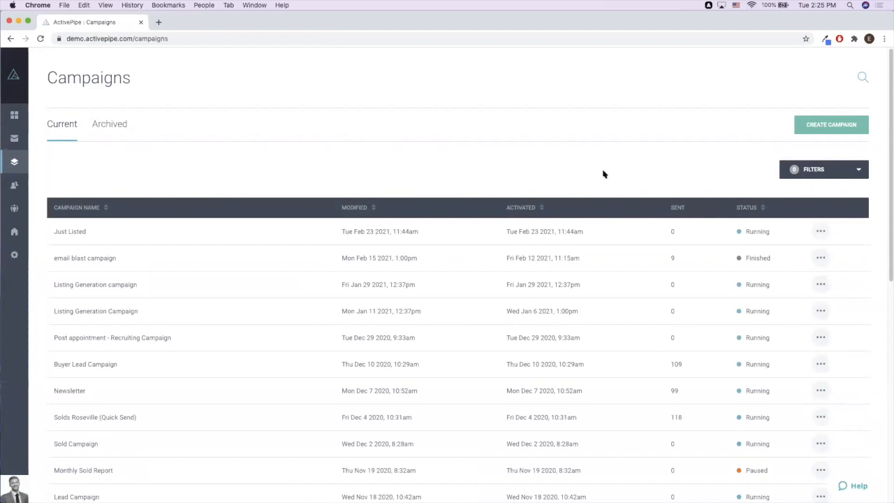
- Create a new campaign named 'test'
click(851, 131)
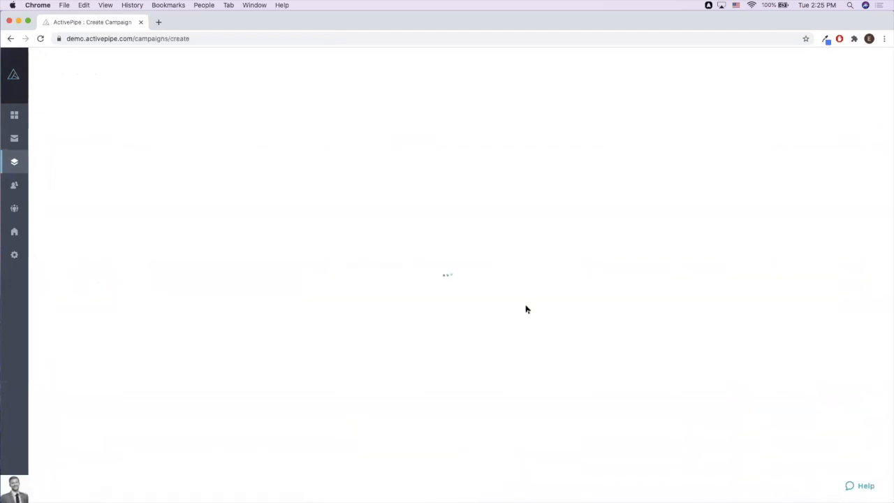
text(test)
click(845, 306)
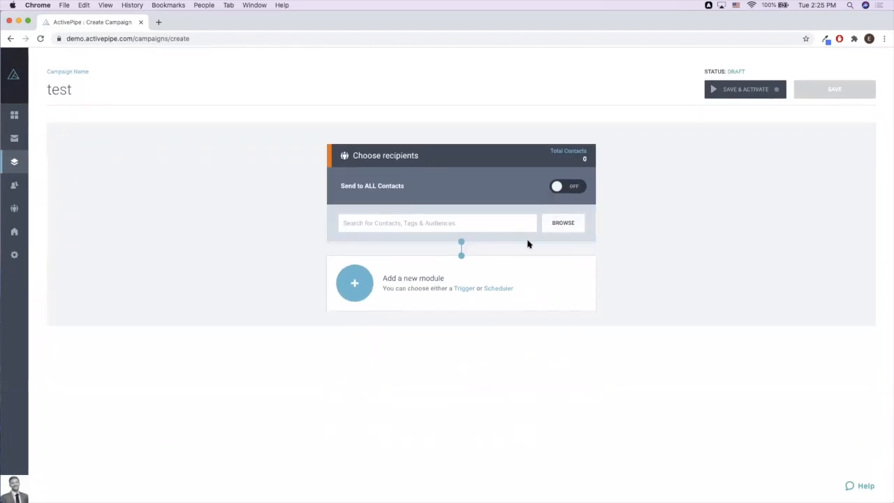
- Target all contacts and add a date-and-time schedule followed by an If Attribute condition
click(576, 184)
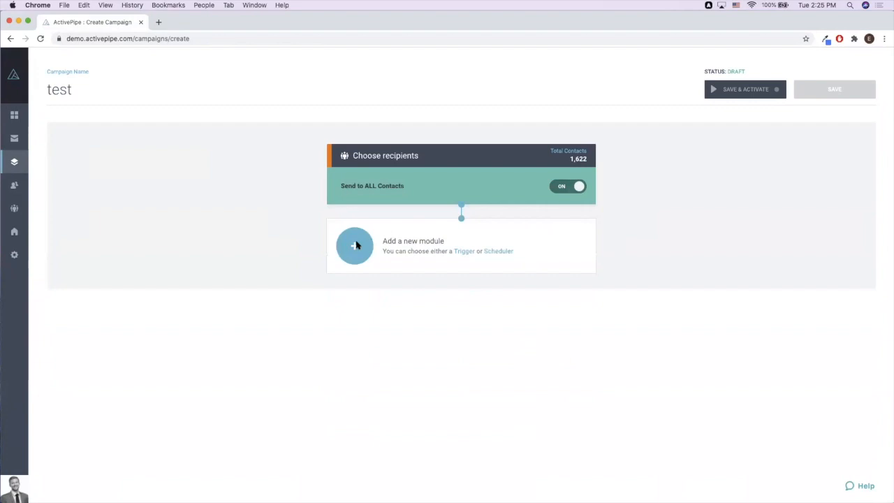
click(357, 244)
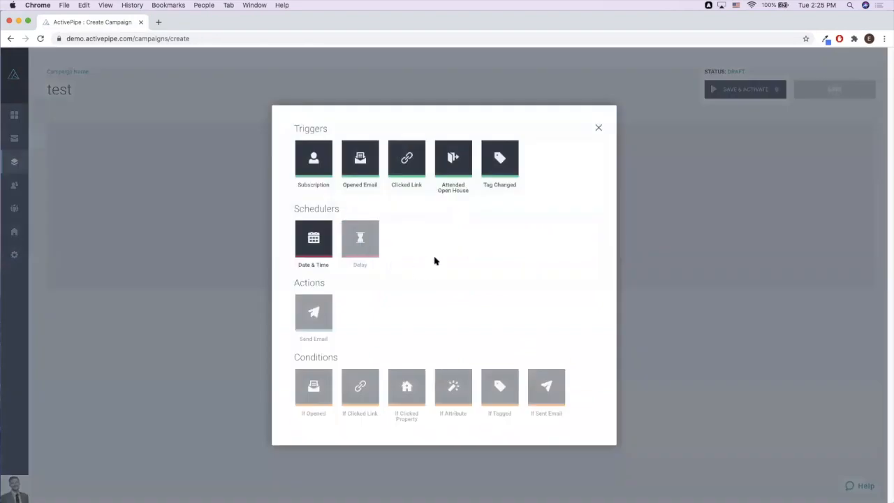
click(313, 239)
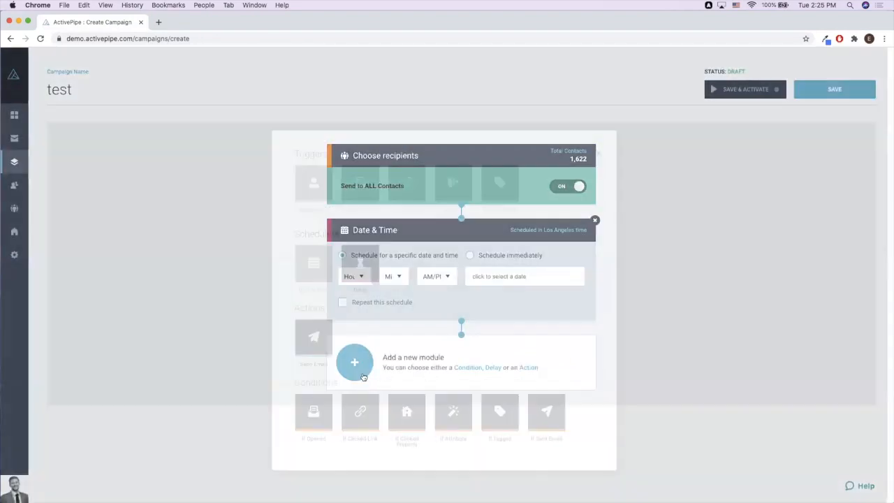
click(363, 377)
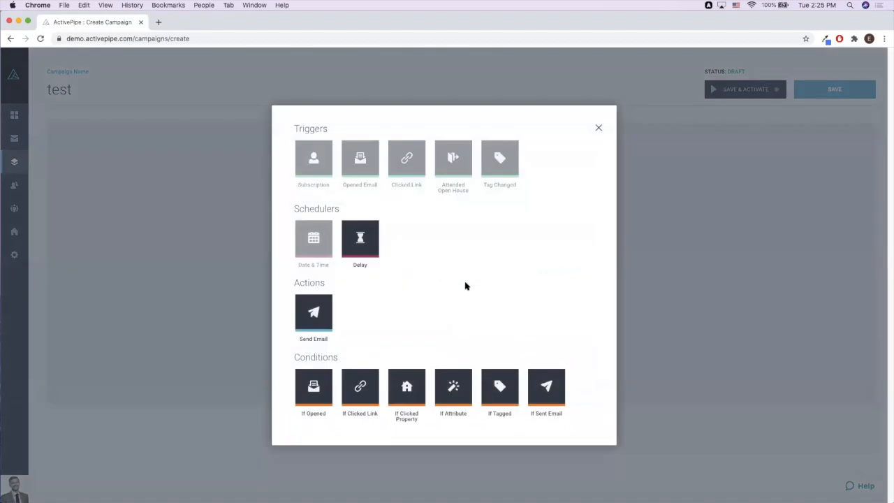
click(448, 397)
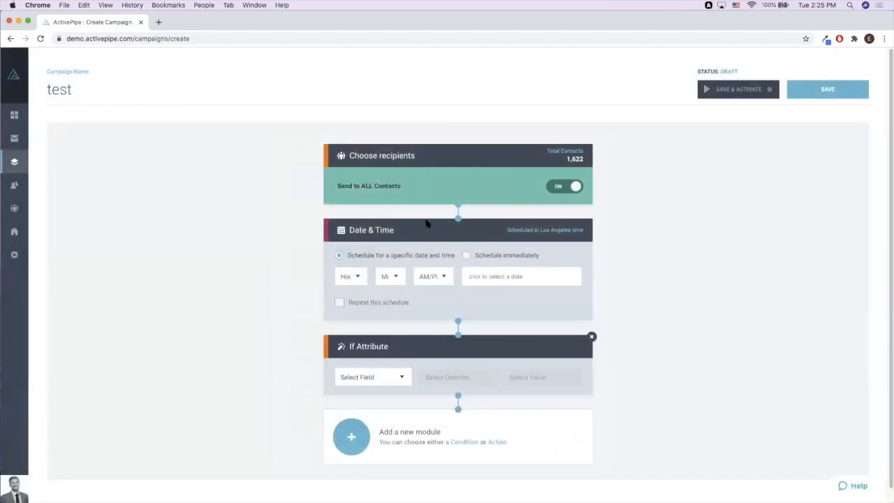
- Schedule the send for 04:00 on Friday, March 5th 2021
click(364, 277)
click(358, 311)
click(396, 278)
click(386, 287)
click(440, 276)
click(463, 291)
click(484, 280)
click(537, 322)
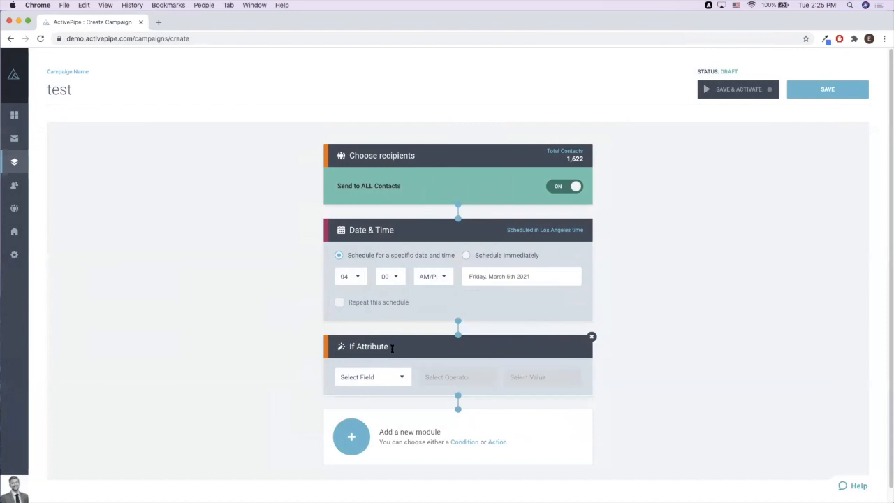
- Set the condition to City is equal to Fort Worth
click(398, 377)
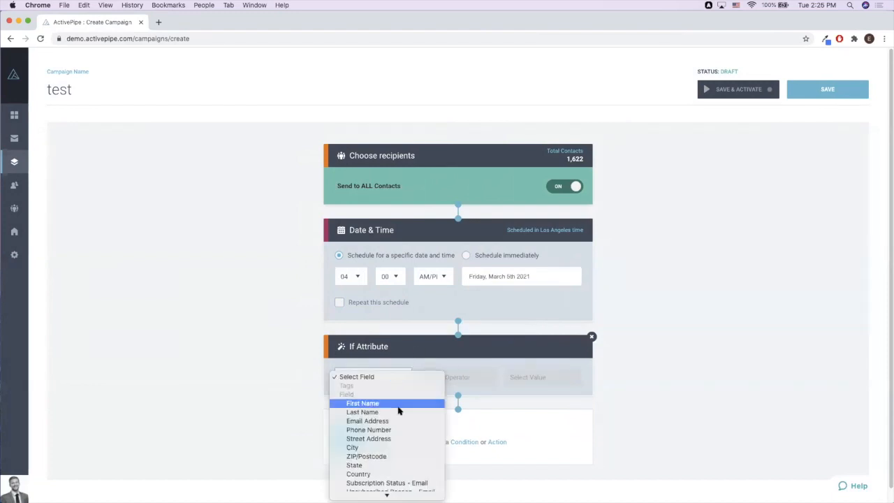
click(395, 451)
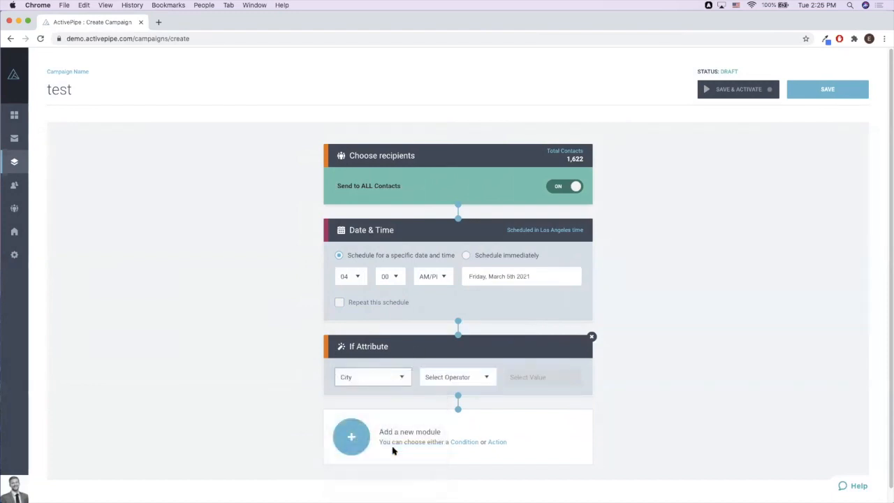
click(435, 378)
click(468, 403)
click(541, 375)
text(Fort)
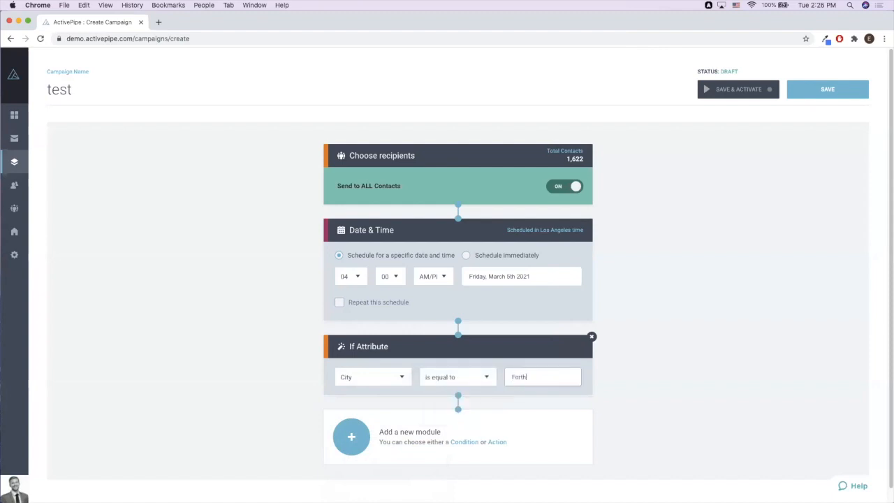
text( Worth)
click(656, 411)
click(352, 437)
- Add a Send Email action after the Fort Worth condition and open the support chat
click(313, 314)
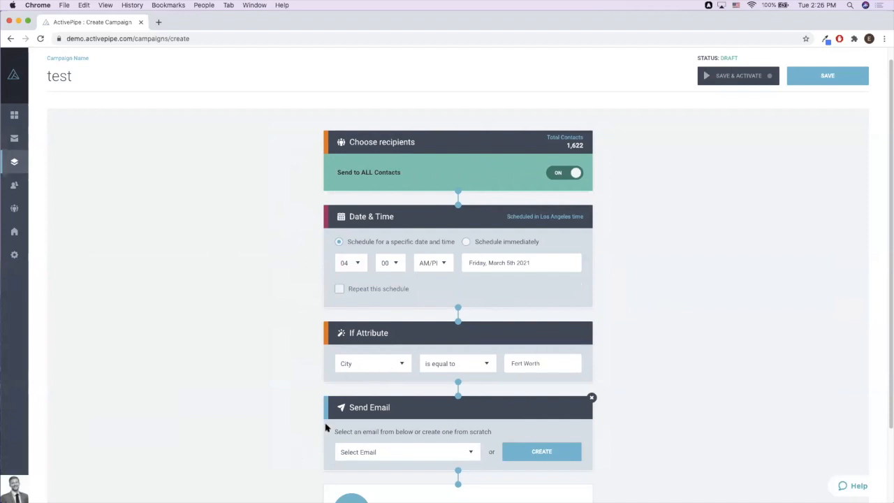
click(573, 360)
click(851, 487)
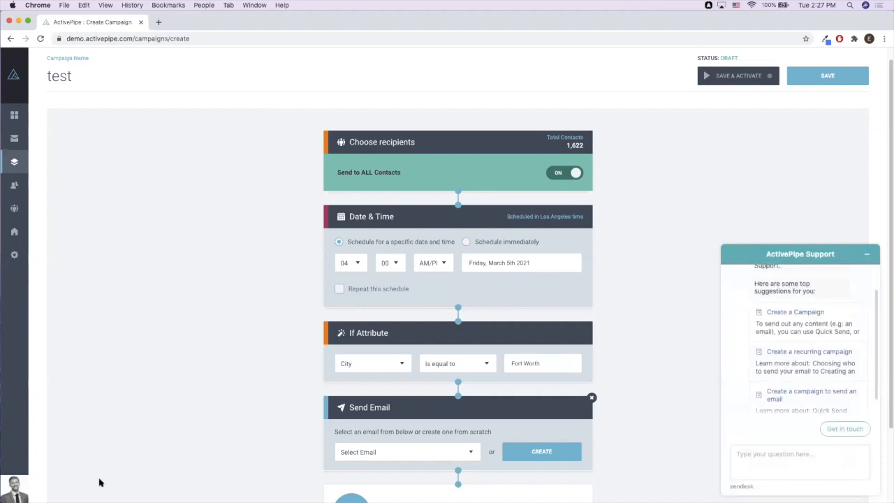
click(810, 455)
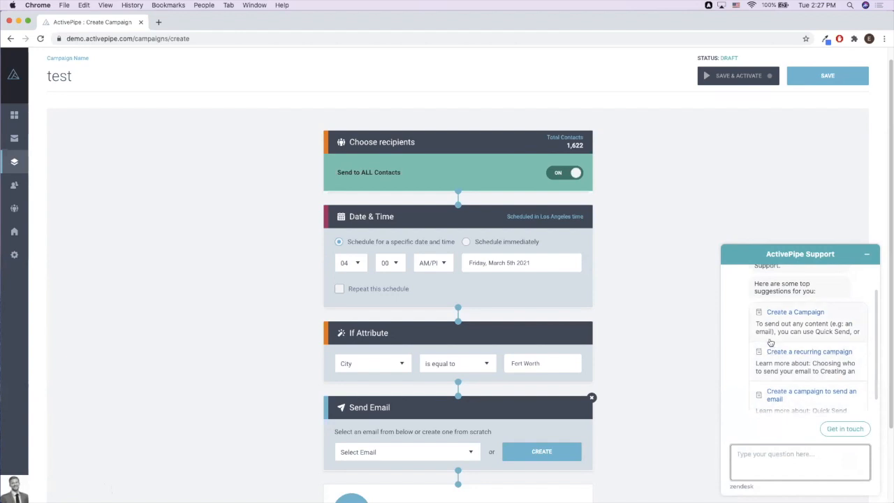
click(775, 463)
click(869, 254)
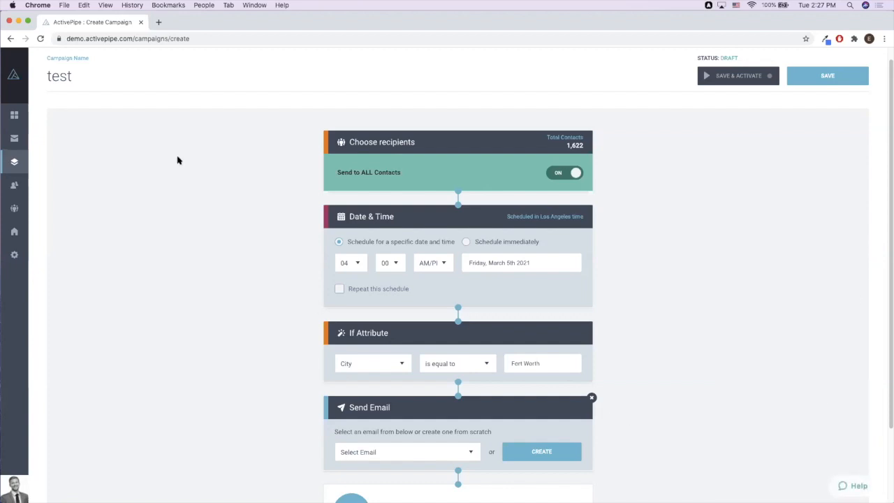
- Open the ActivePipe Help site in a new tab and select its address
click(159, 24)
click(379, 54)
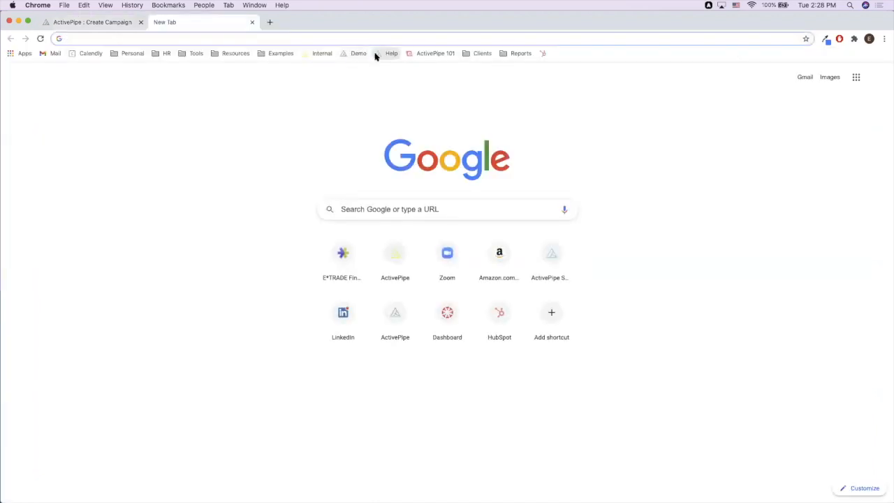
click(131, 39)
click(137, 38)
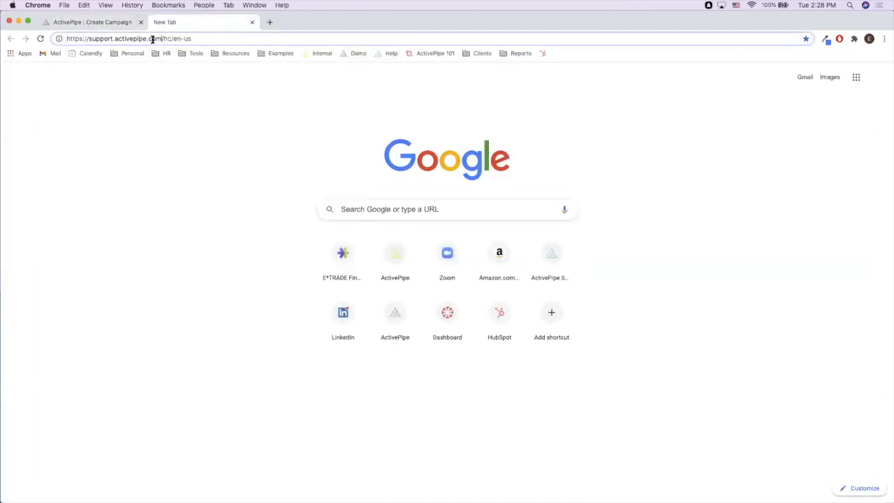
drag(161, 38, 87, 39)
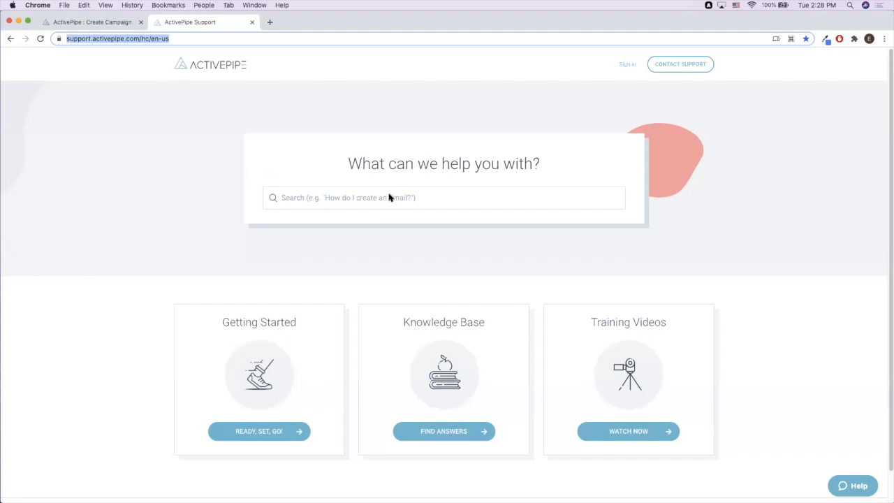
- Search the help for 'import' and read the Importing Contact Tags article
click(344, 199)
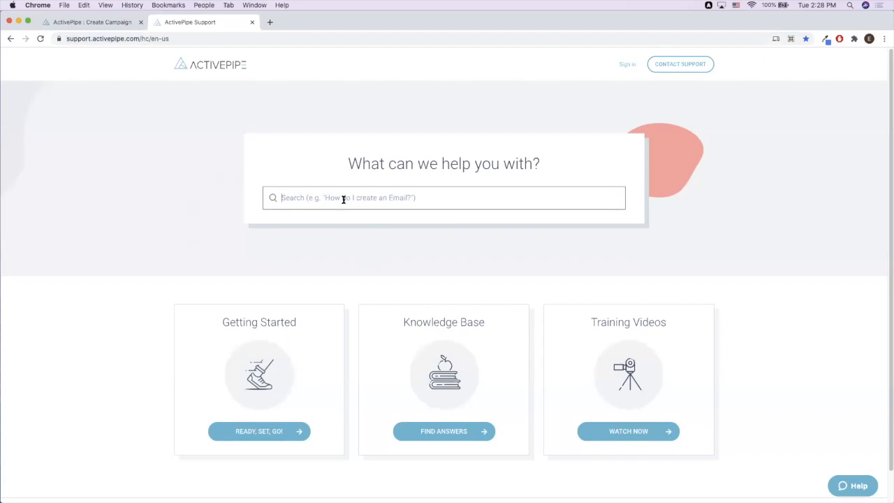
text(import)
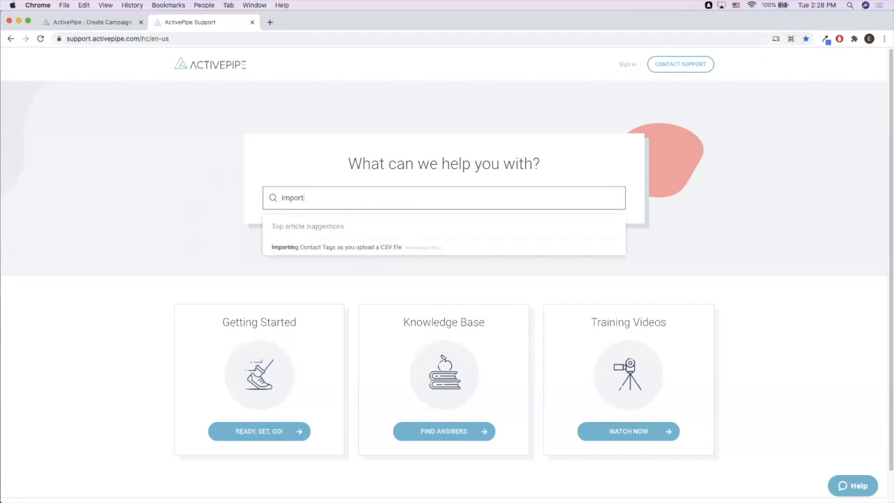
click(385, 248)
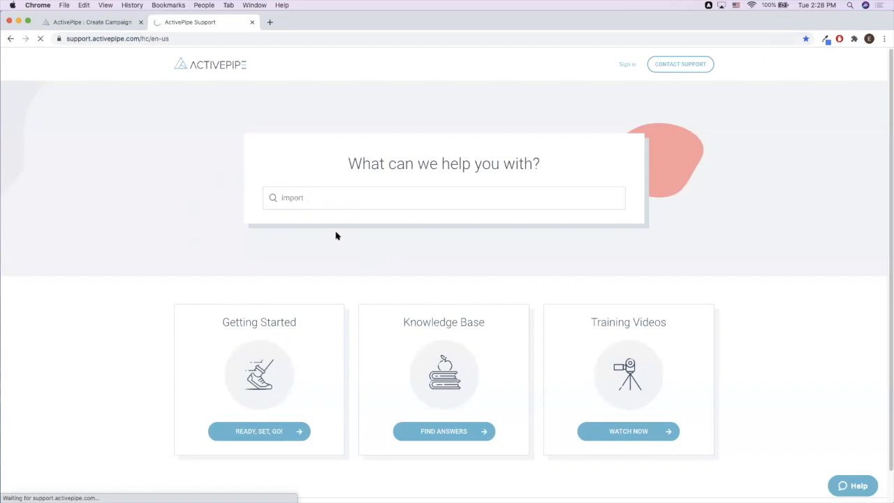
scroll(427, 277, down, 4)
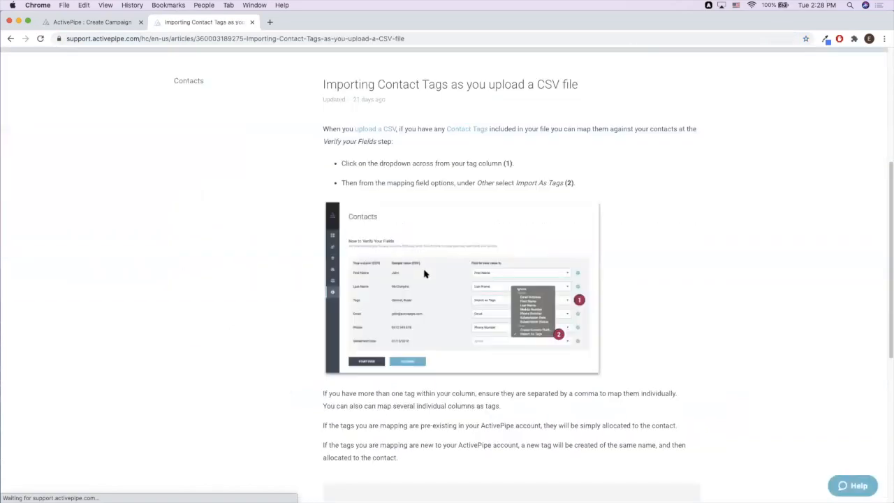
scroll(424, 274, down, 3)
scroll(423, 269, up, 5)
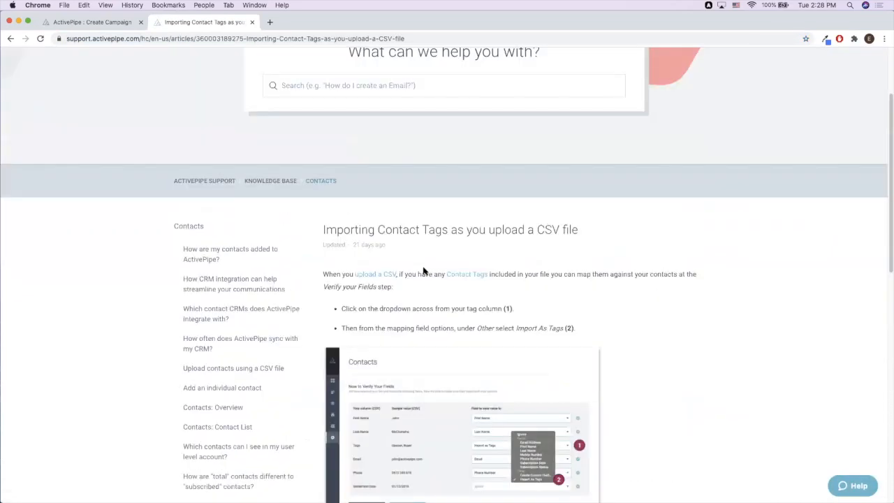
scroll(424, 270, up, 2)
scroll(423, 269, down, 3)
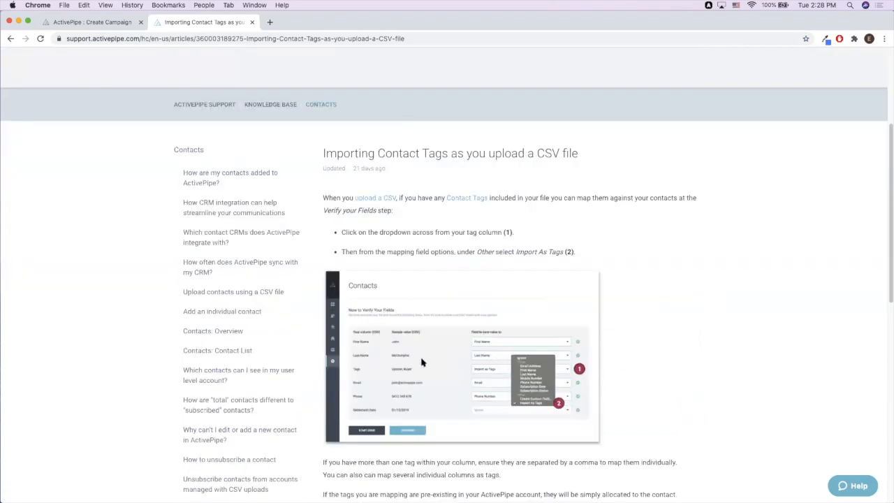
scroll(699, 279, up, 2)
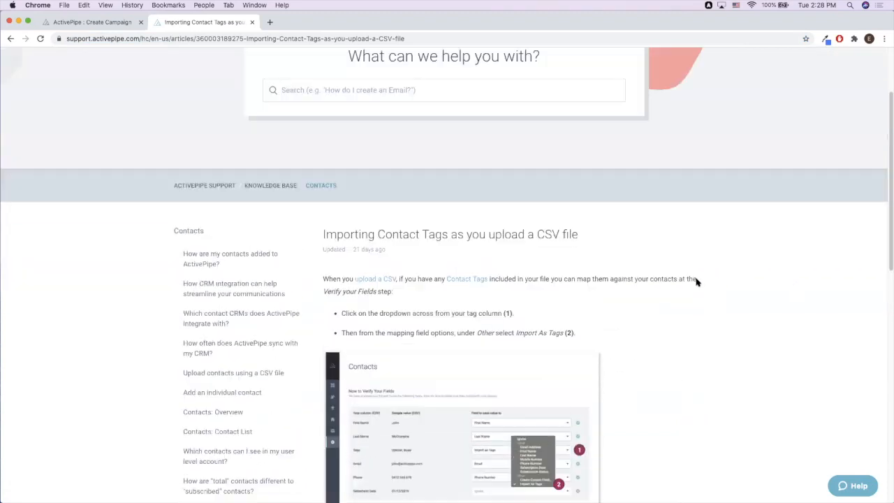
scroll(696, 281, up, 2)
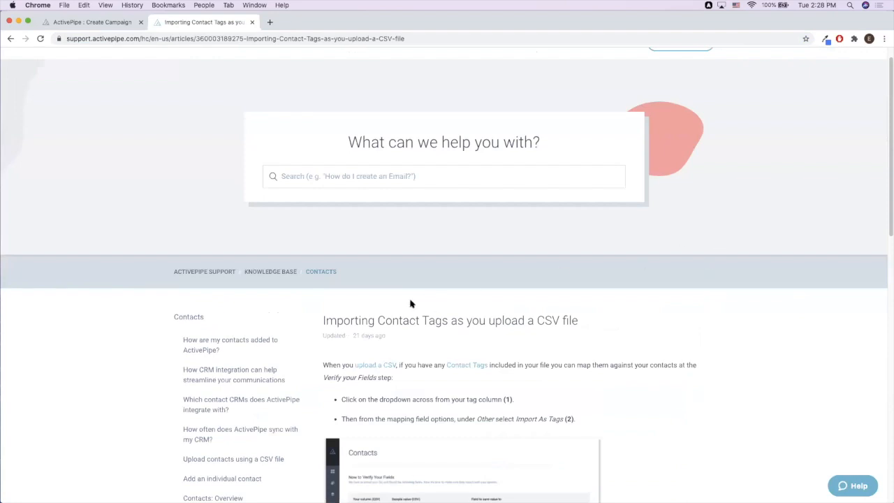
scroll(461, 276, up, 1)
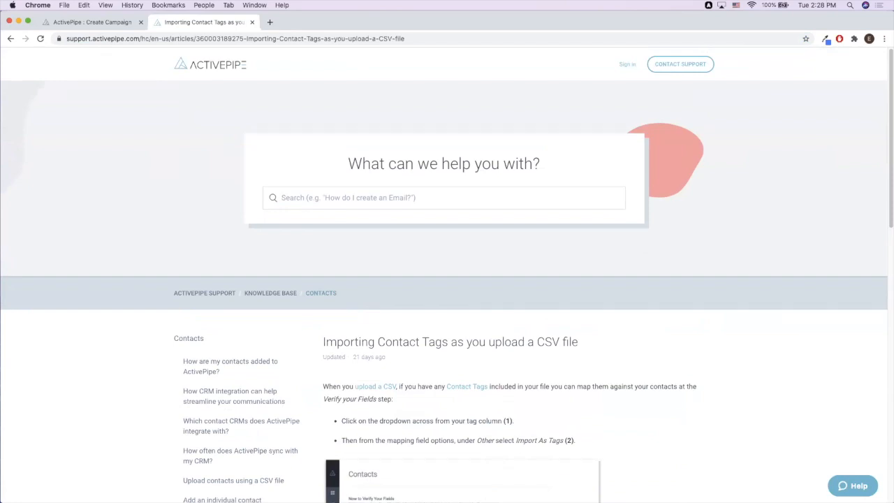
- Delete the Send Email and If Attribute modules and leave the campaign unsaved for Contacts
click(124, 24)
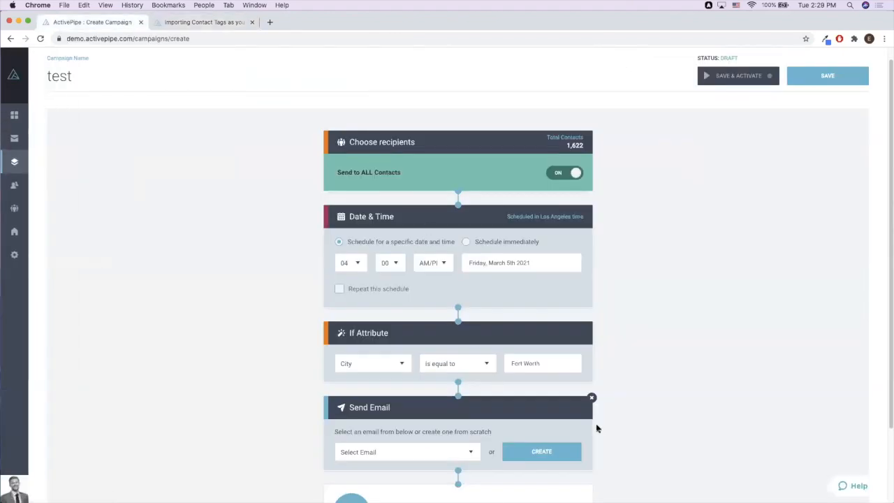
click(591, 398)
click(590, 322)
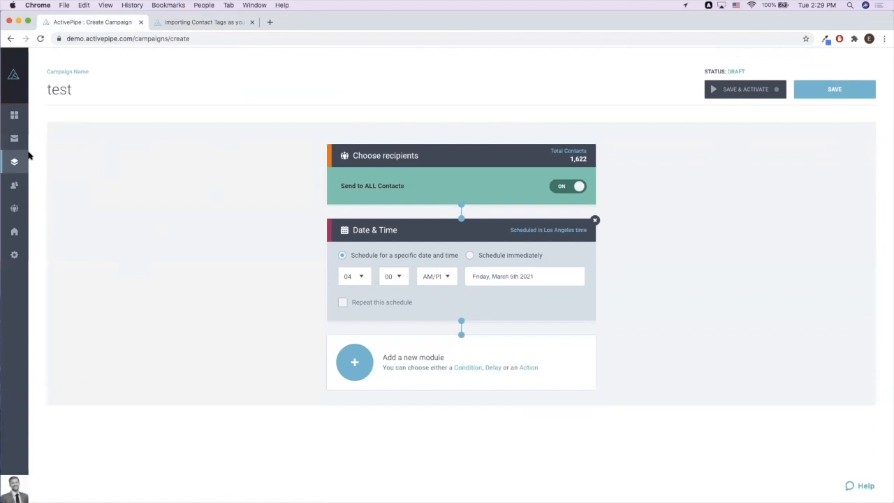
click(23, 184)
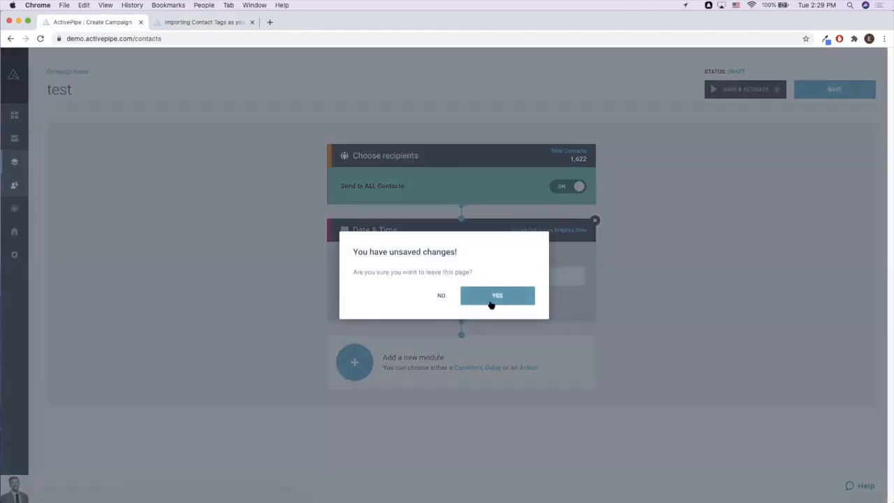
click(492, 302)
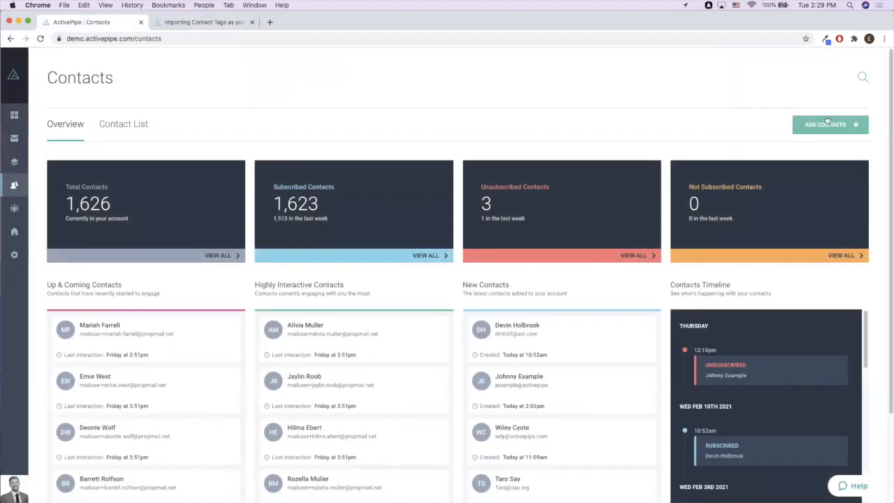
- Set up a Tags include Downsizer filter on the Contact List without applying it
click(134, 125)
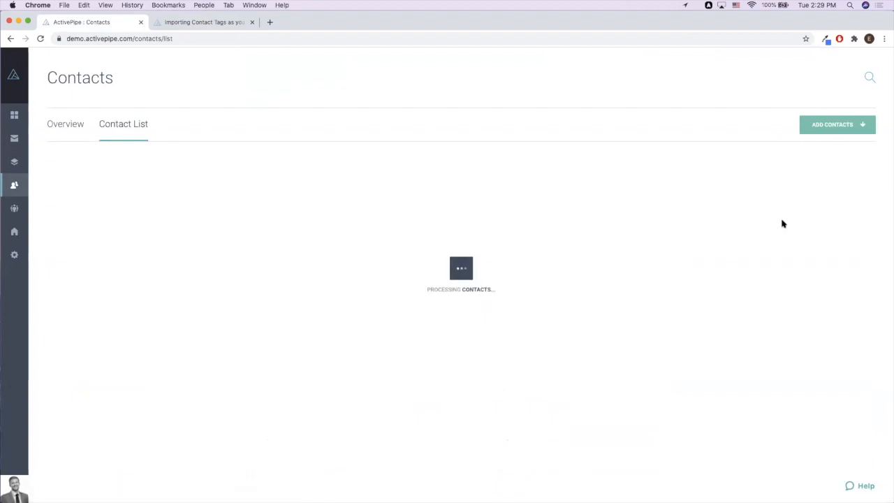
click(788, 173)
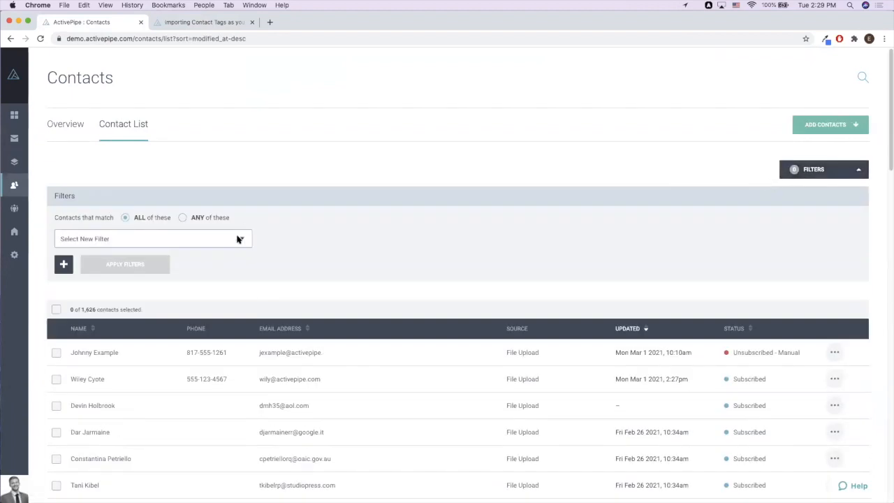
click(240, 238)
click(222, 248)
click(559, 239)
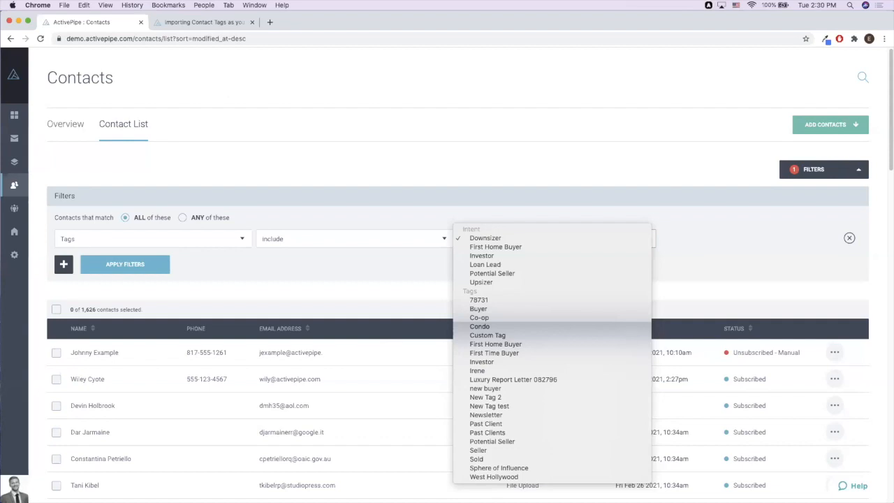
key(Escape)
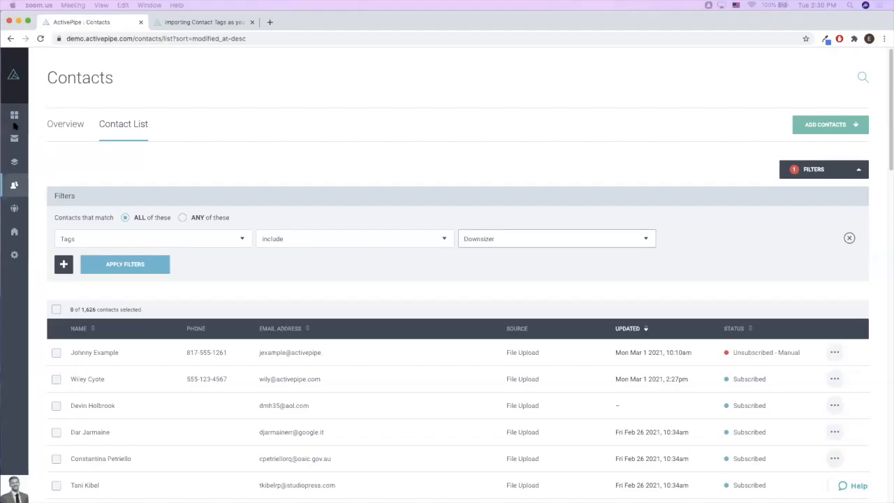
click(15, 142)
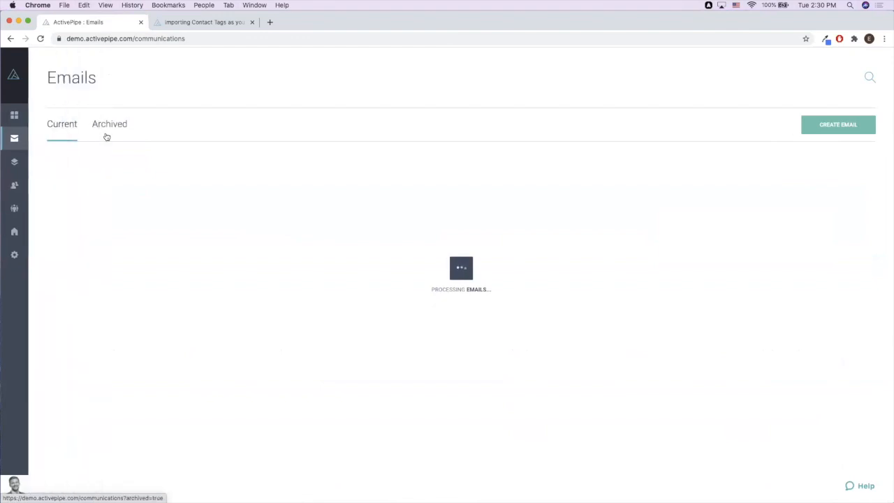
- Create a new email named 'test' from the Newtown template
click(870, 127)
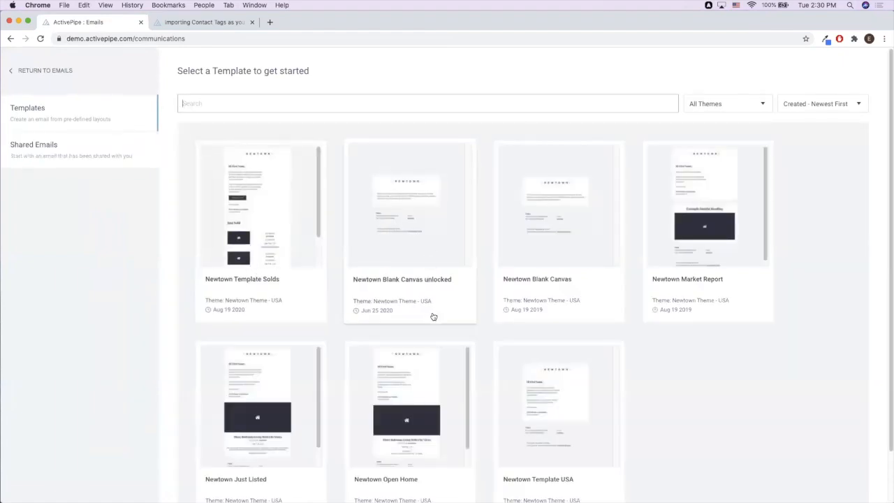
scroll(433, 315, down, 2)
click(425, 339)
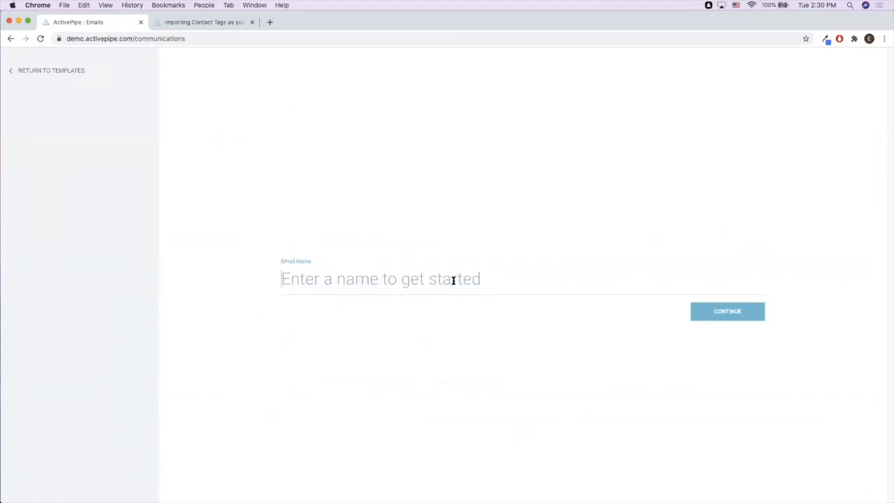
text(test)
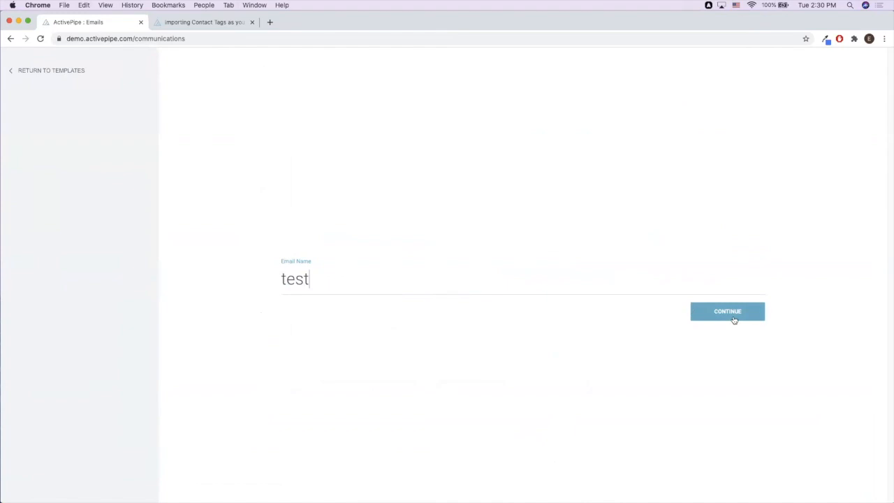
click(733, 316)
scroll(604, 310, down, 5)
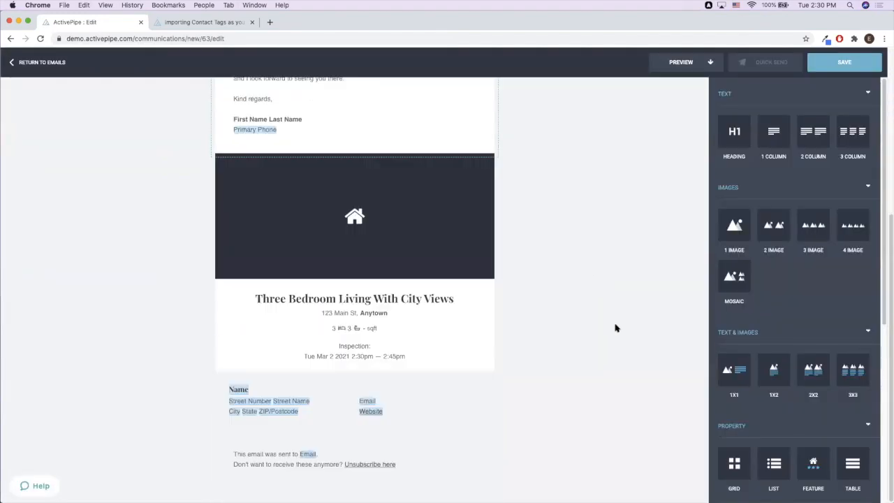
- Add a second Feature property block, then delete it again
click(403, 234)
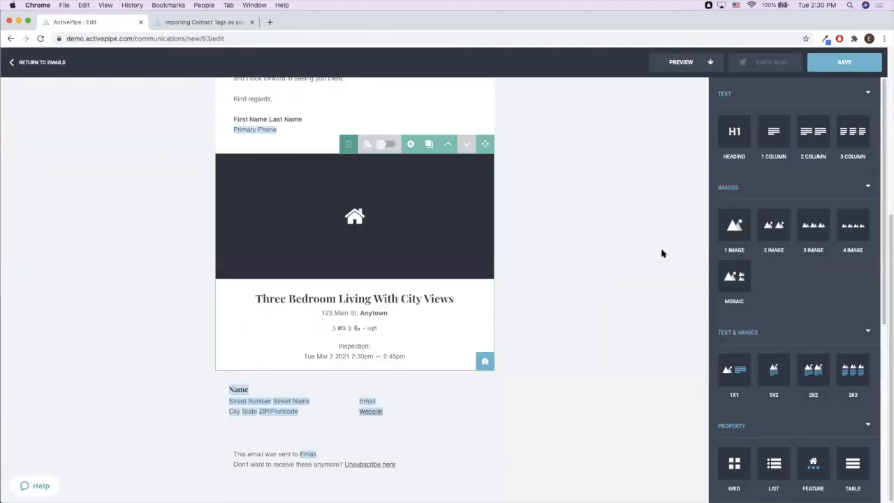
scroll(757, 340, down, 5)
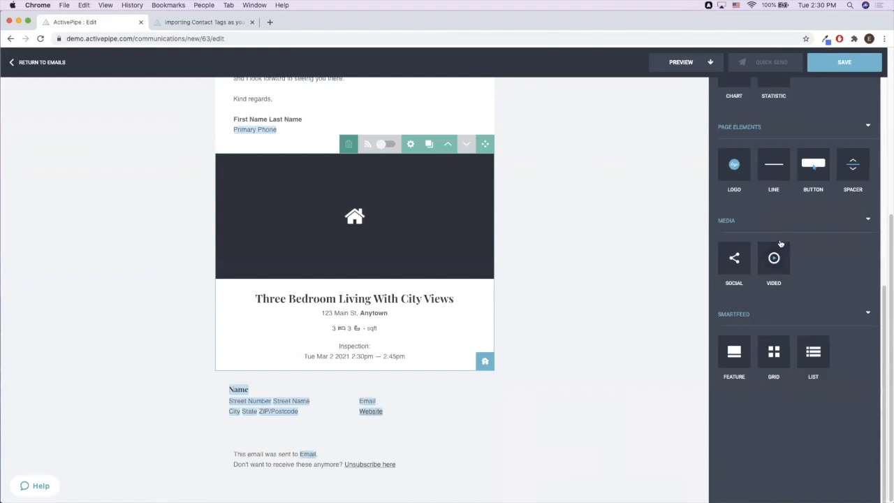
scroll(765, 287, up, 5)
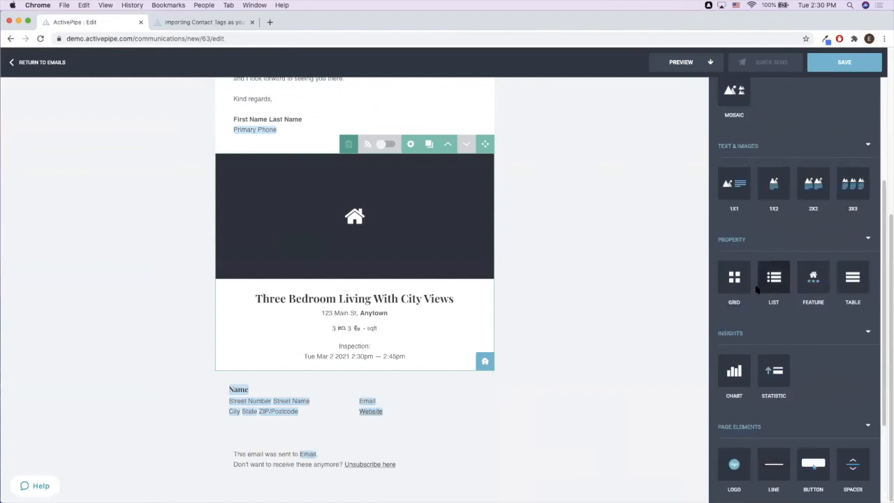
drag(813, 278, 545, 343)
scroll(541, 339, down, 3)
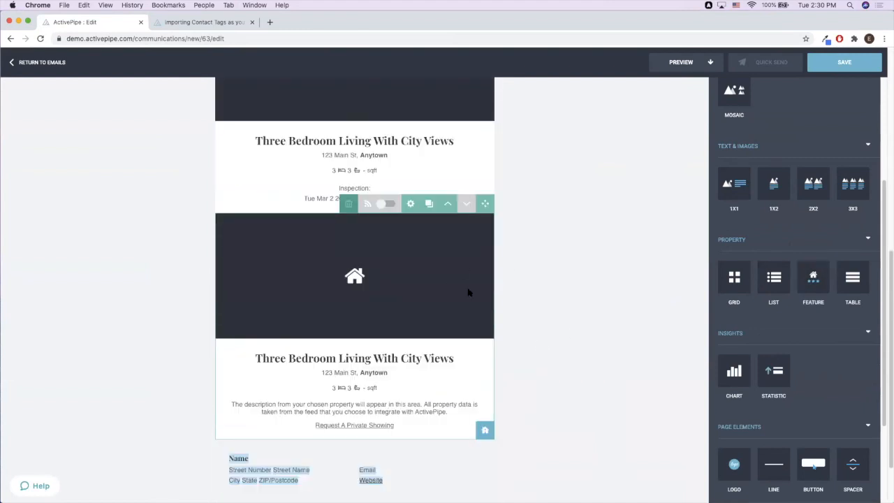
click(349, 204)
click(327, 204)
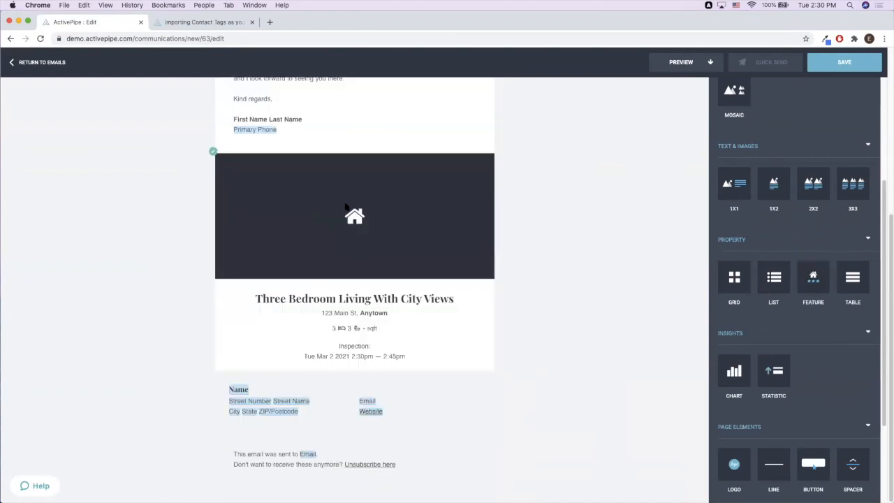
click(376, 246)
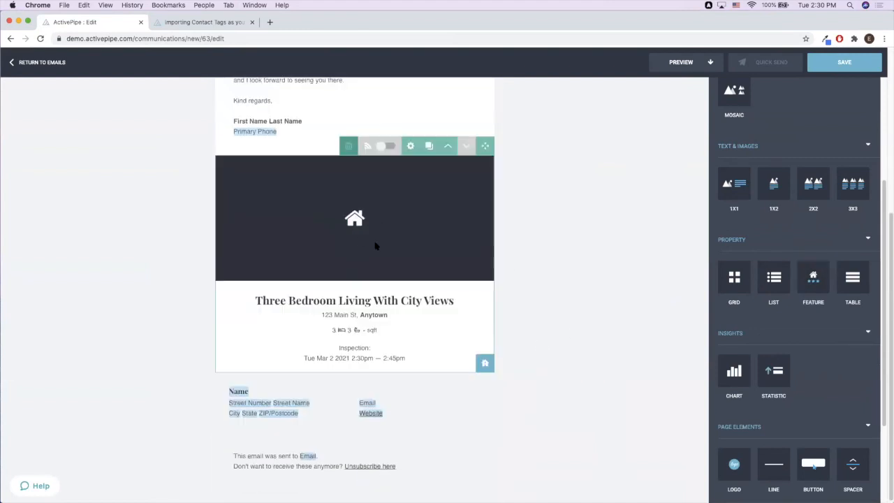
click(485, 362)
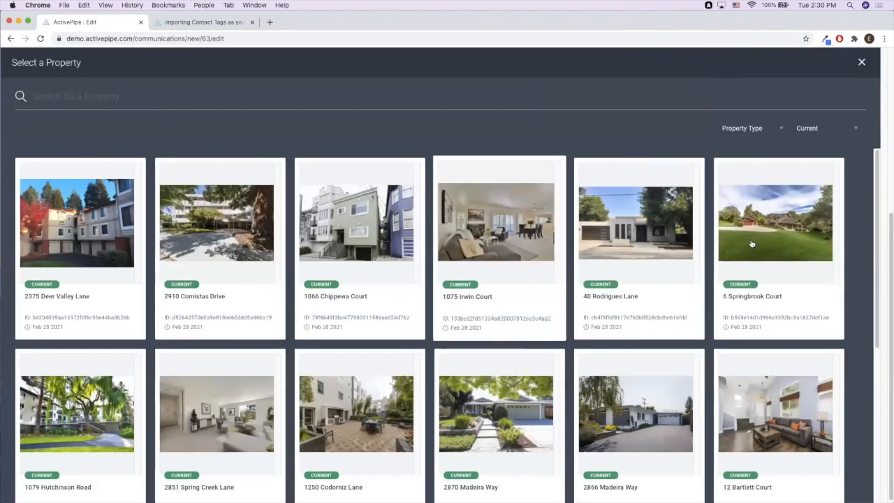
click(752, 244)
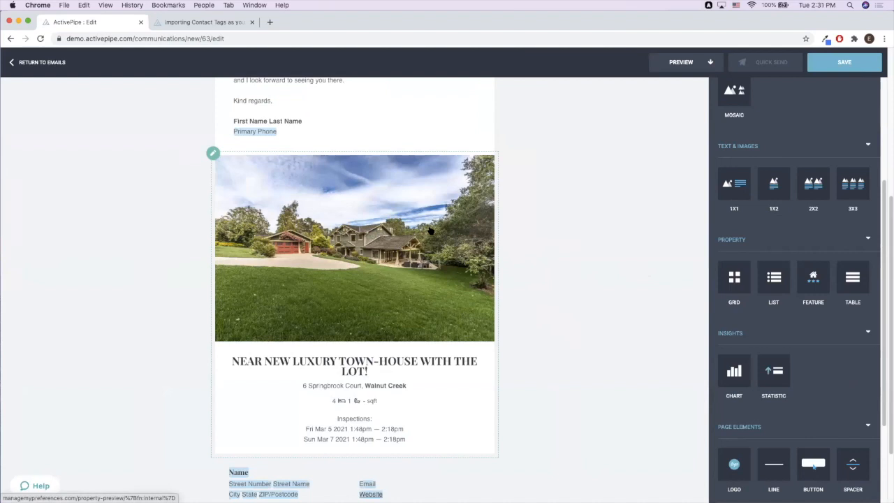
click(431, 231)
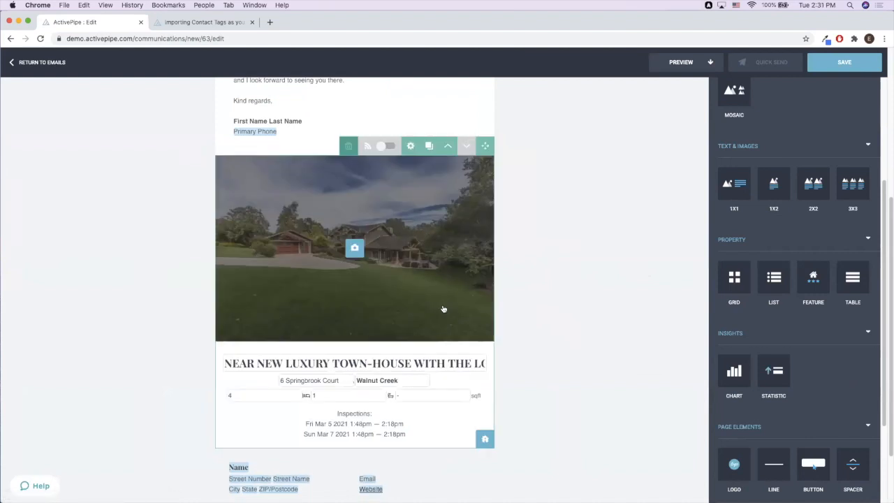
click(487, 440)
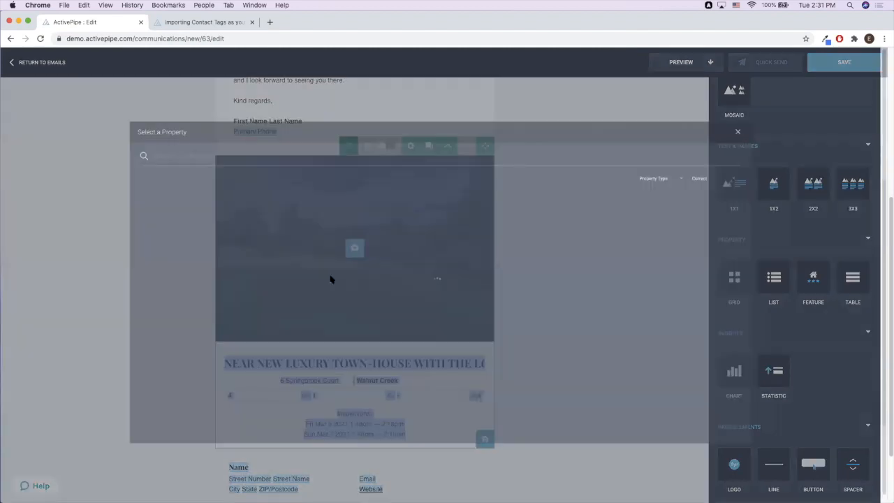
click(77, 224)
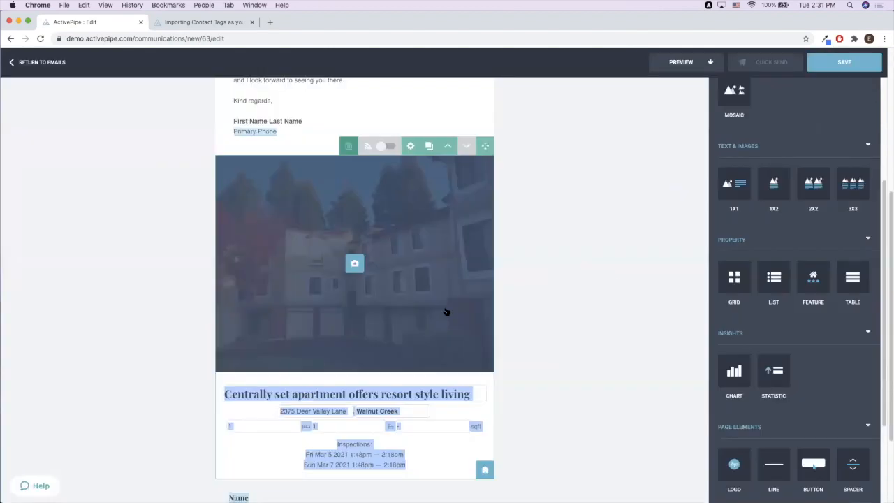
click(485, 470)
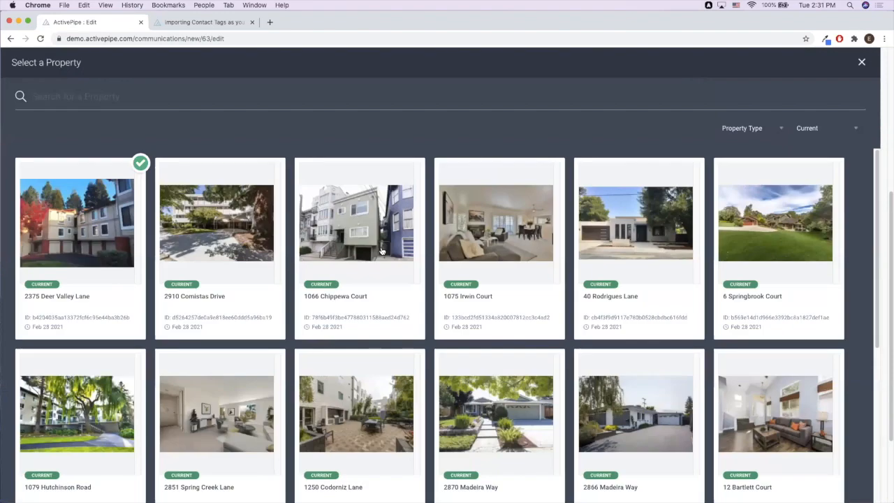
click(382, 251)
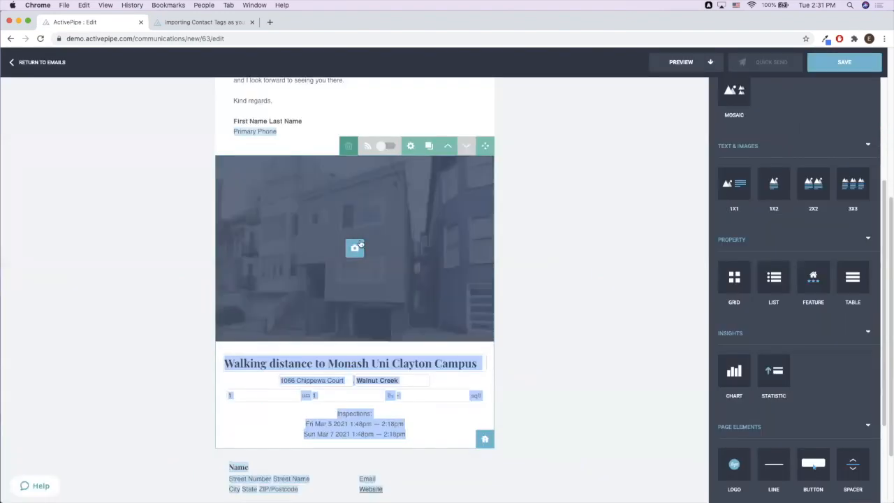
click(482, 438)
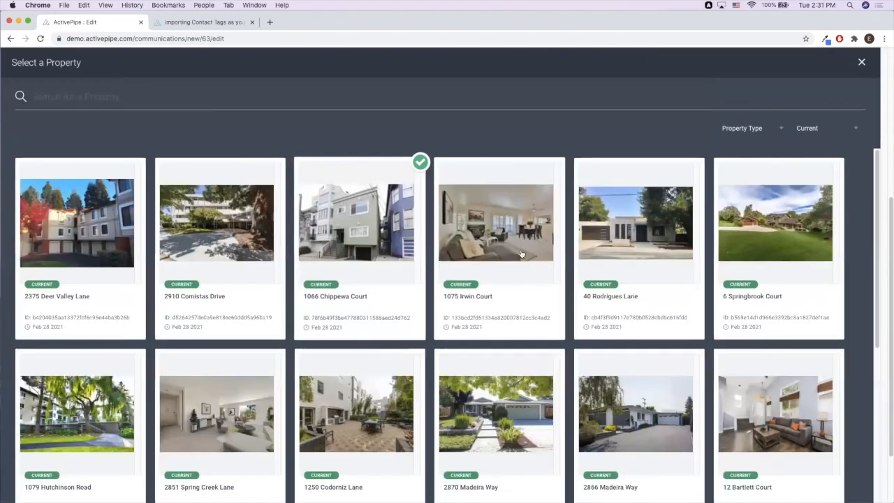
click(527, 248)
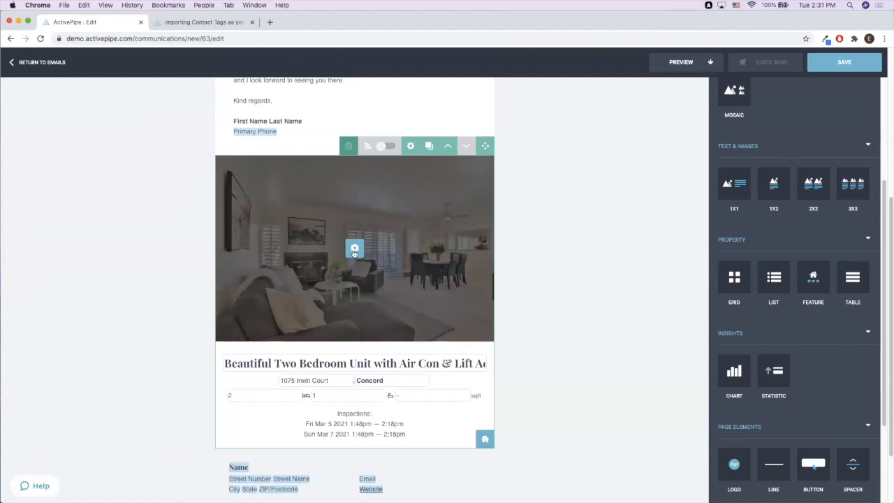
click(354, 249)
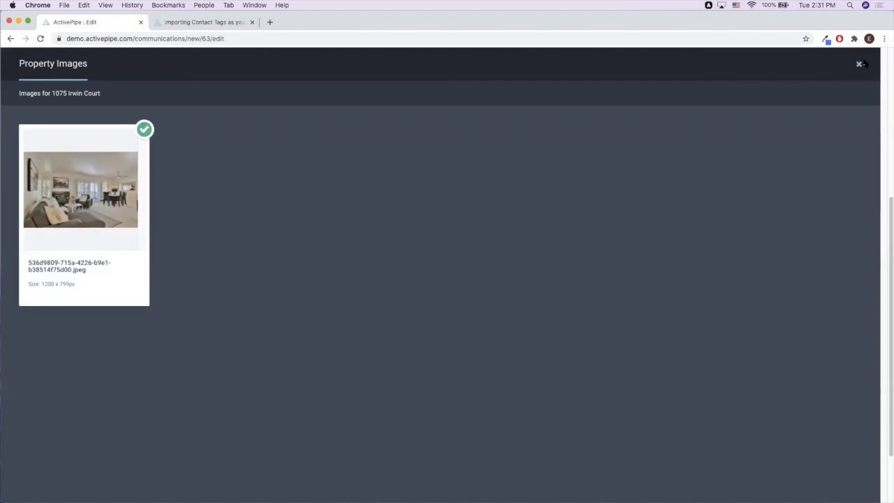
- Close the property photos unchanged and preview the featured property card
click(860, 66)
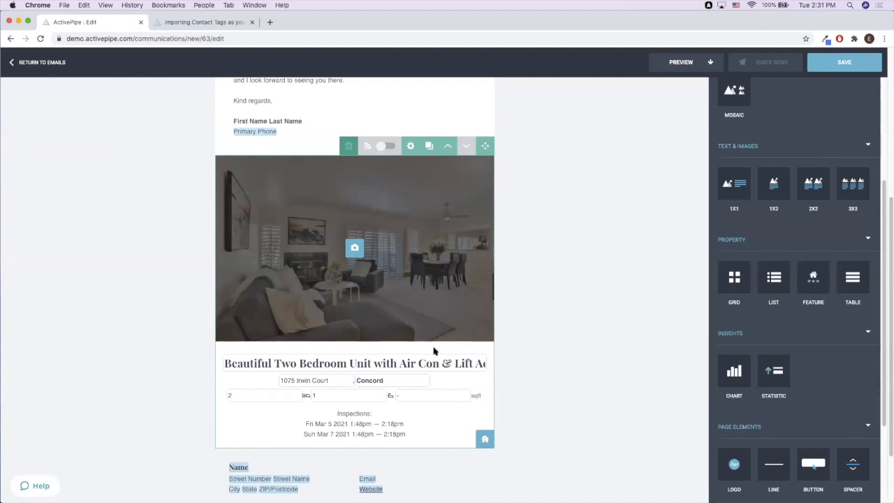
click(538, 304)
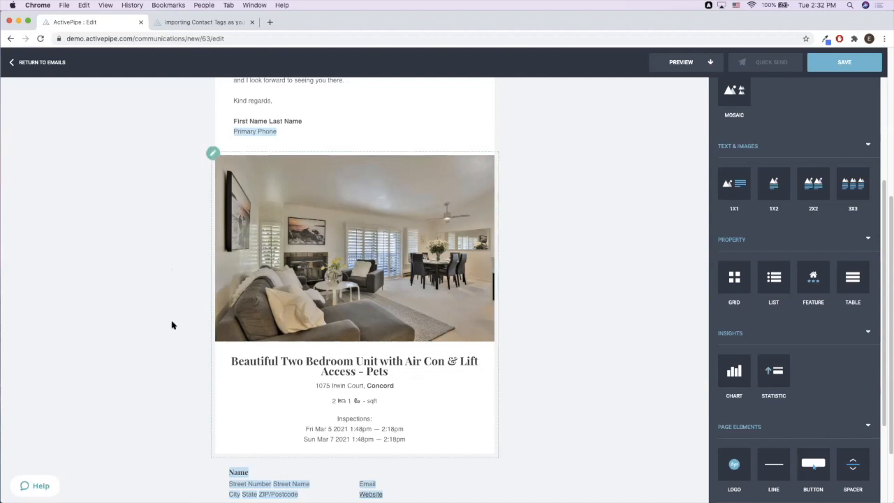
click(411, 389)
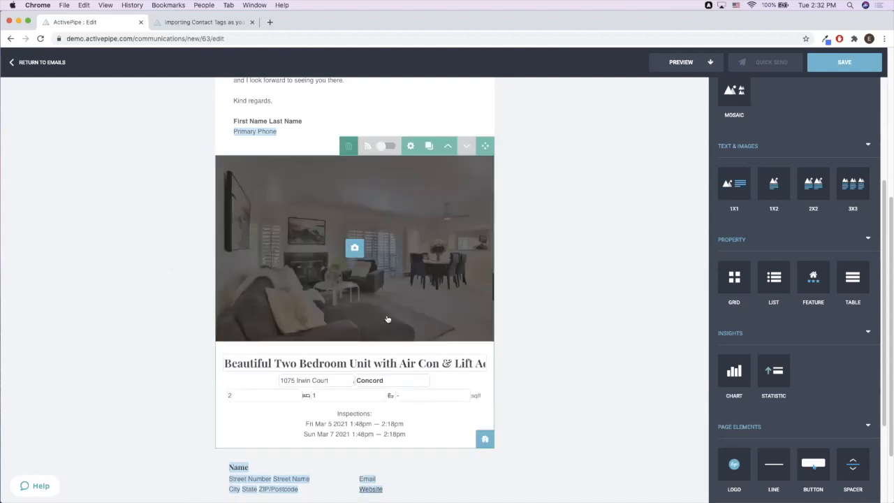
click(631, 323)
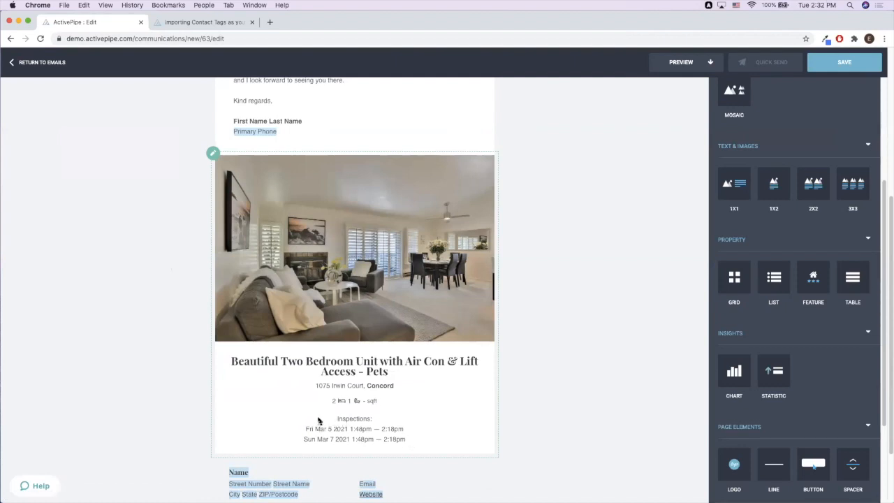
click(434, 427)
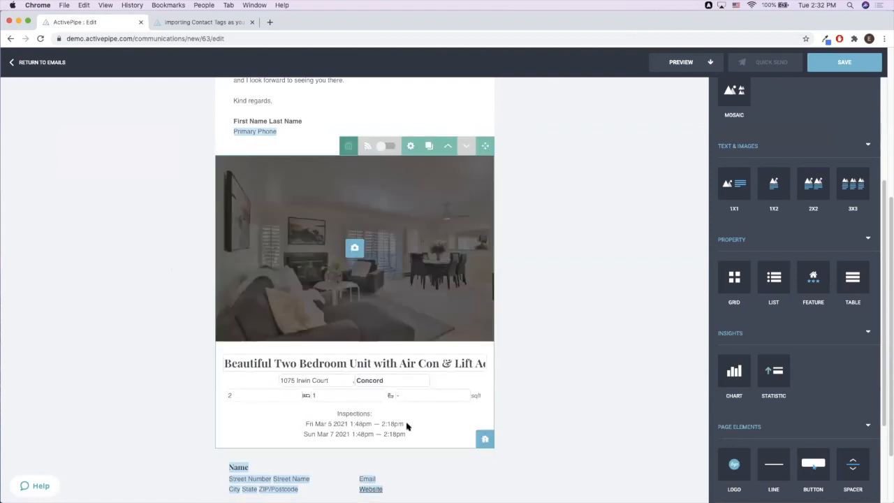
click(550, 374)
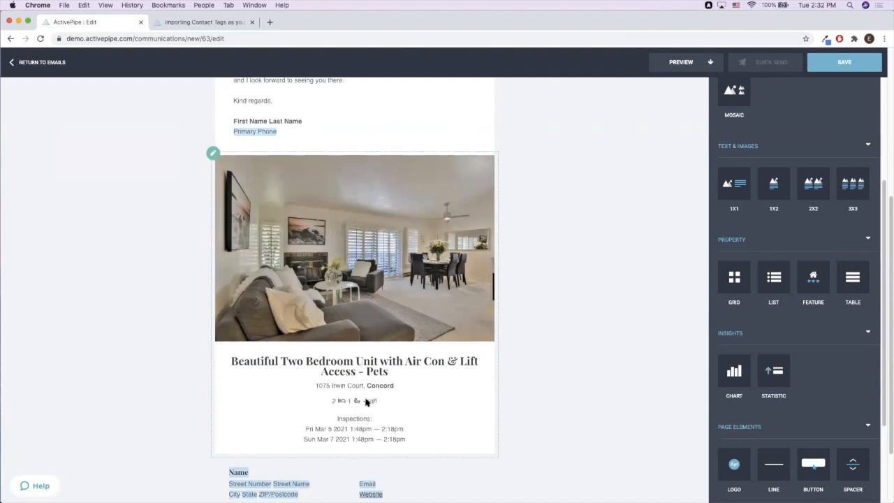
click(368, 407)
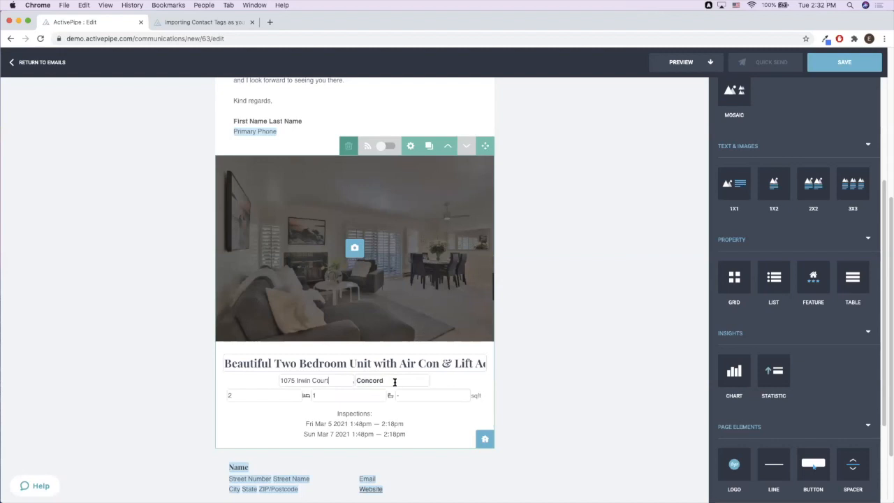
drag(331, 380, 306, 382)
text(St)
click(554, 376)
click(445, 392)
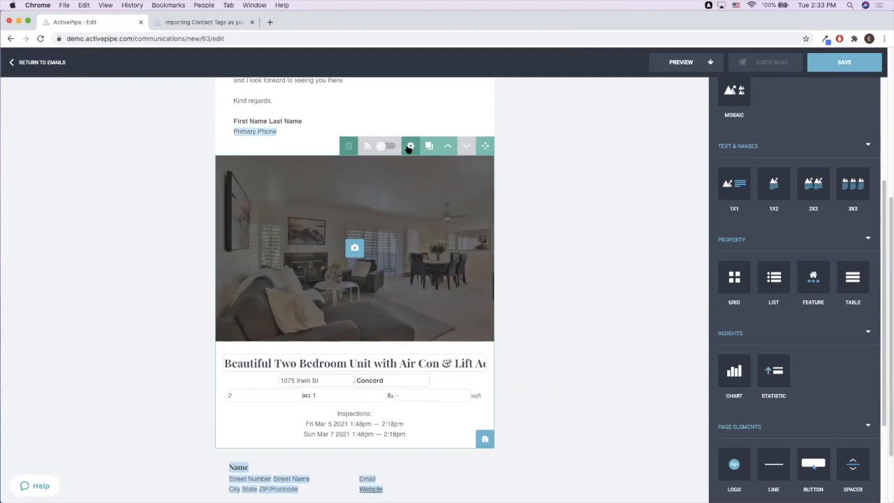
click(410, 148)
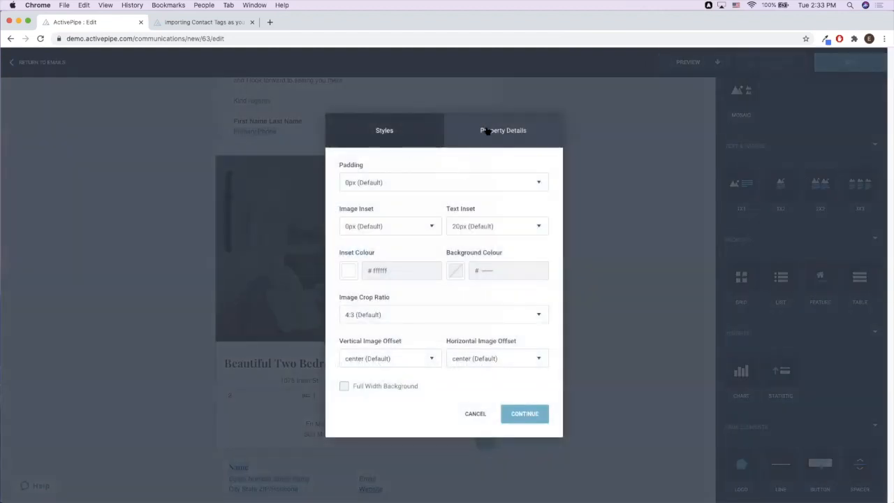
- In the Property Details layout, remove Open Houses and add Description, then apply
click(507, 139)
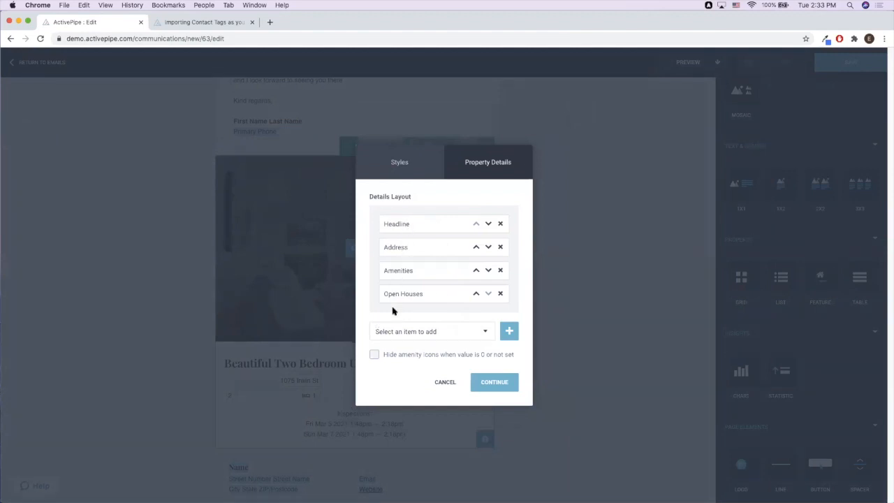
click(500, 294)
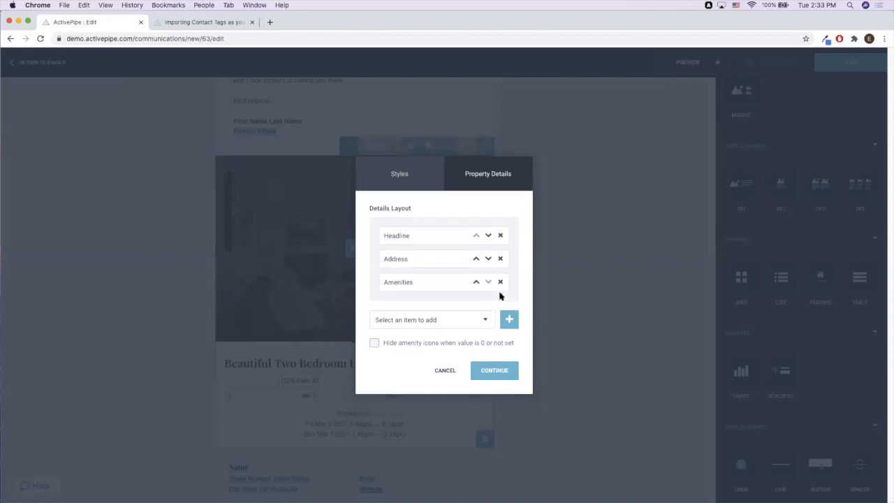
click(434, 321)
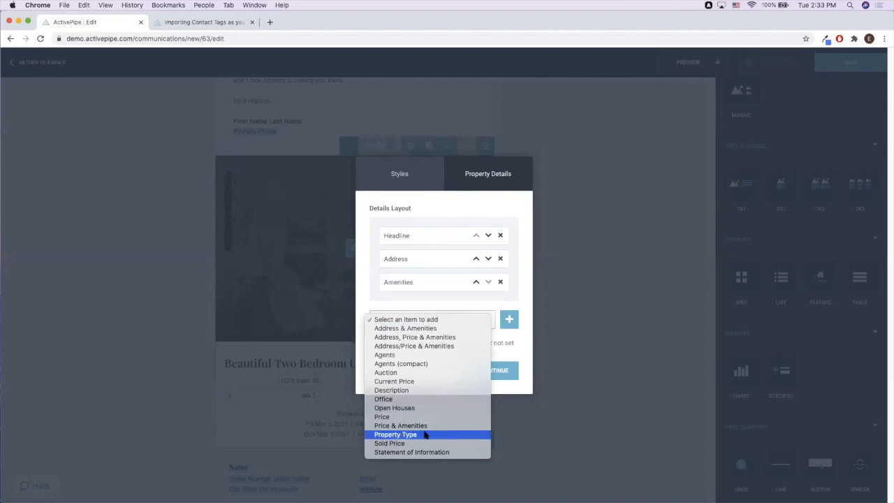
click(421, 391)
click(509, 323)
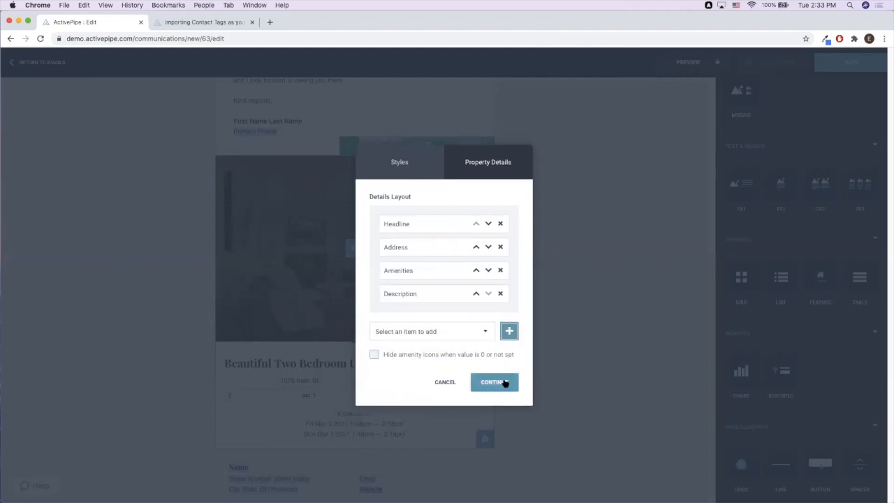
click(504, 383)
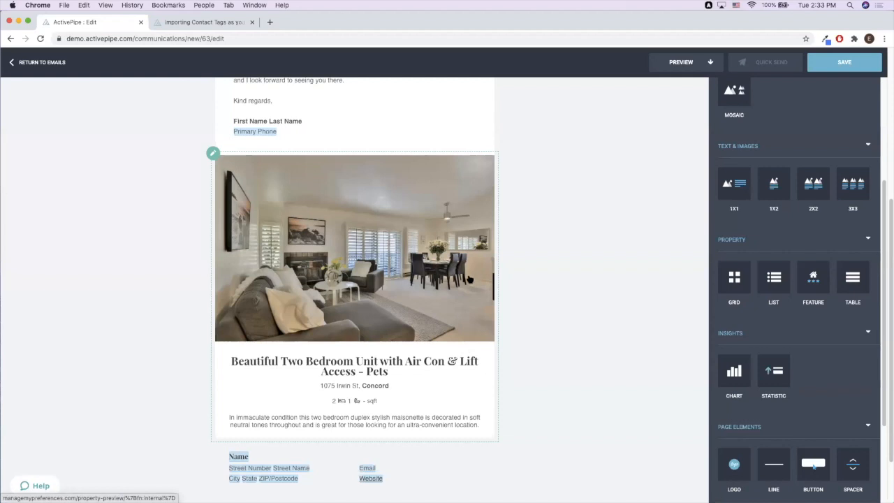
click(423, 386)
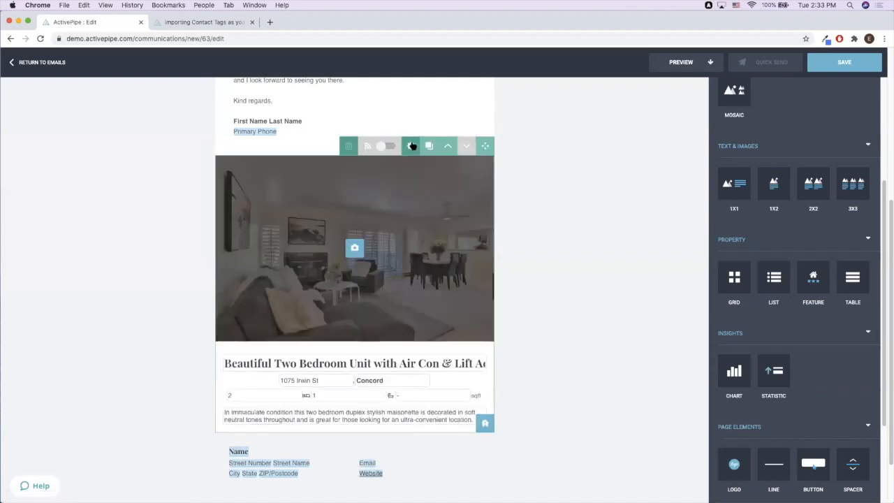
- Check the property block's Property Details settings and close them unchanged
click(411, 145)
click(463, 143)
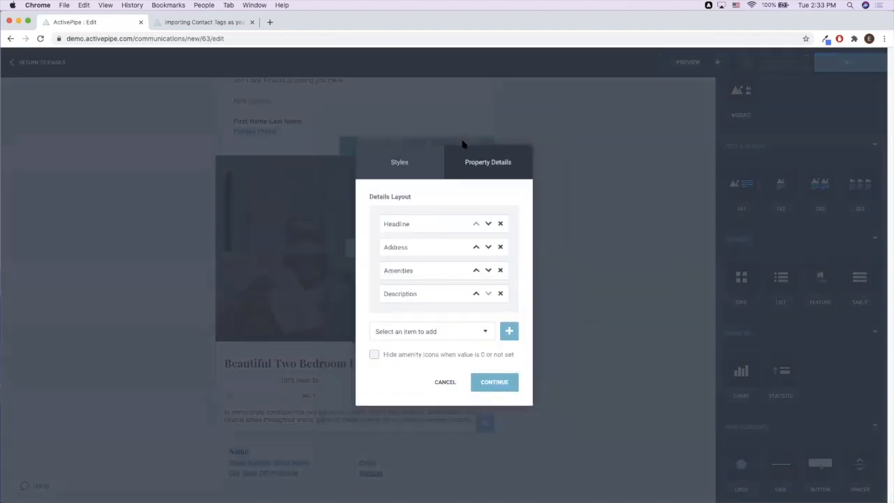
click(444, 383)
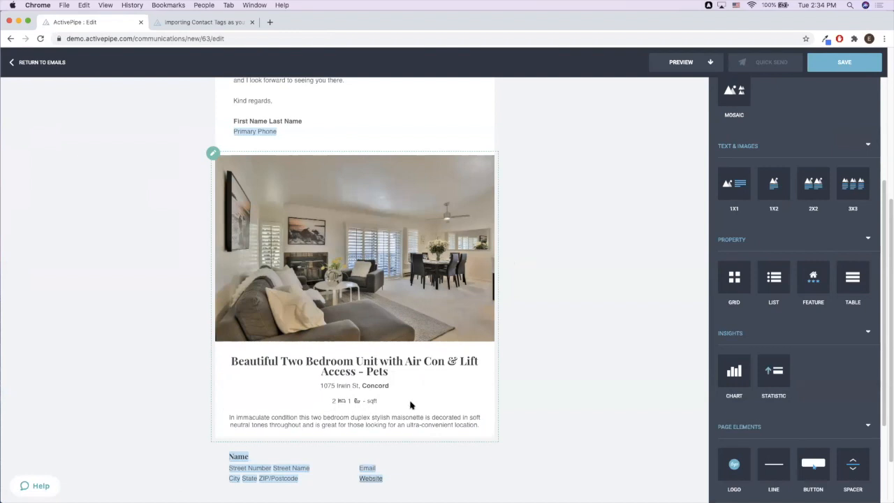
click(364, 403)
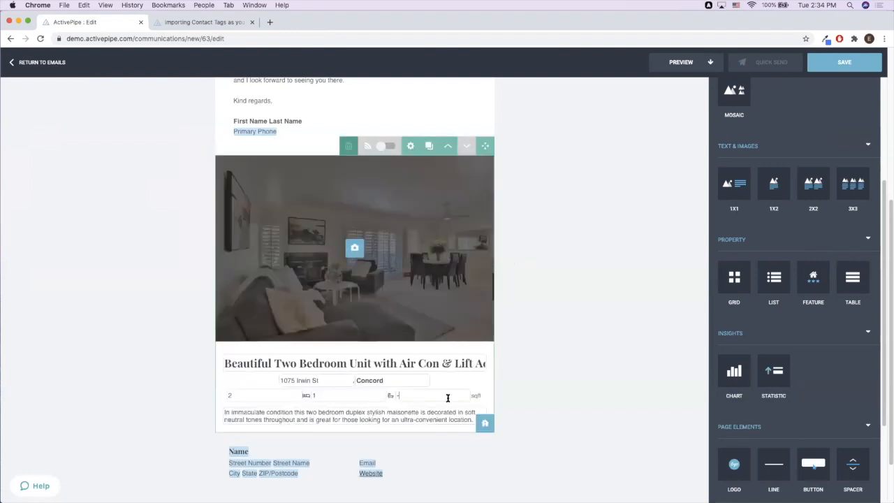
click(577, 387)
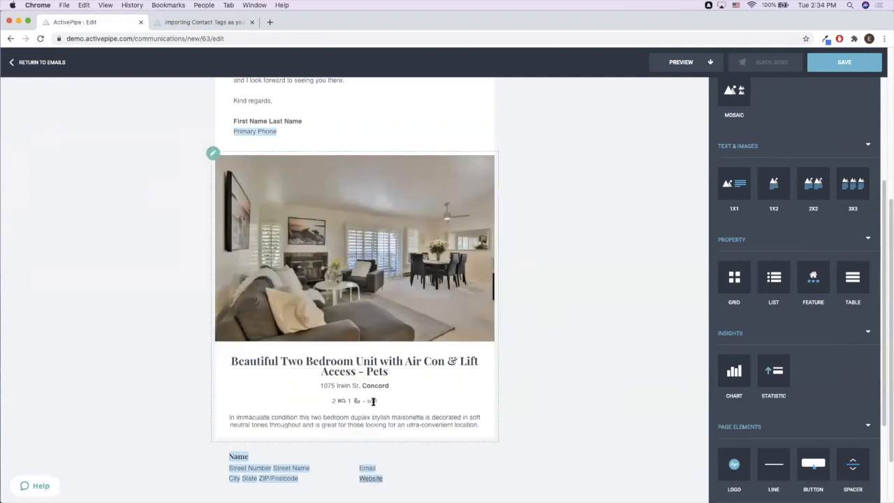
- Enter 2000 as the listing's square footage and reopen the Property Details settings
click(376, 403)
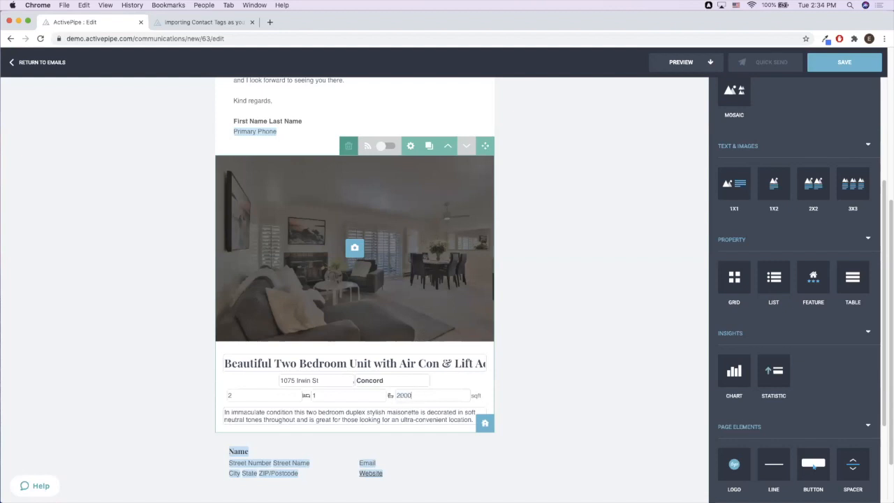
click(525, 341)
click(382, 397)
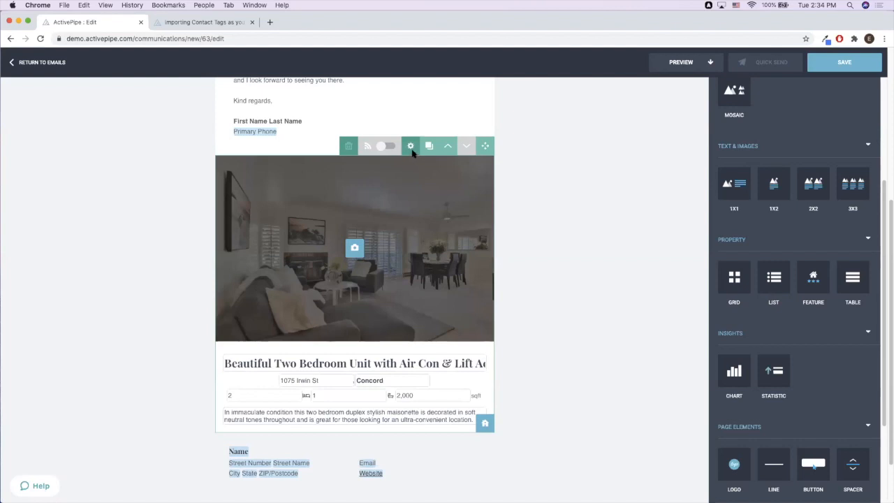
click(411, 147)
click(509, 135)
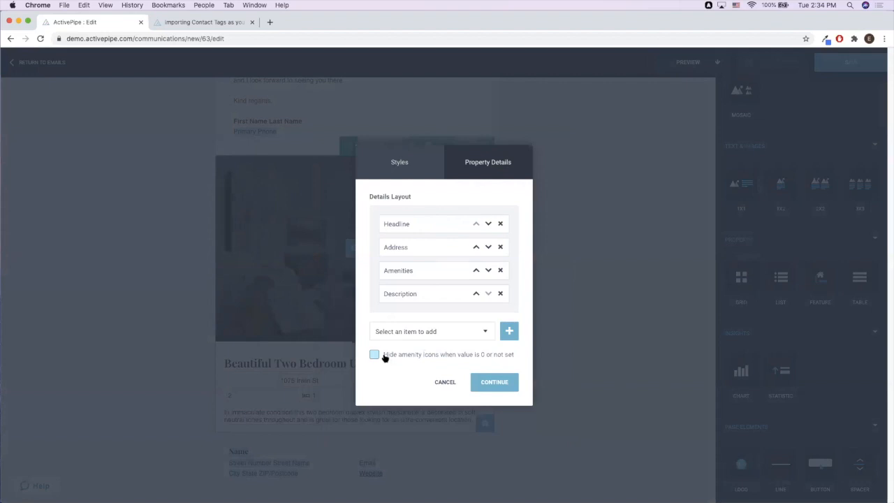
- Tick 'Hide amenity icons when value is 0 or not set' and apply the settings
click(383, 357)
click(496, 381)
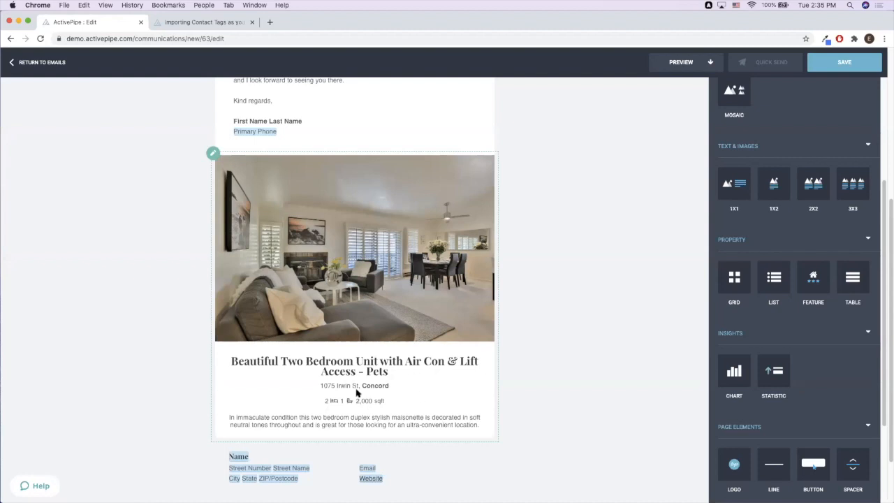
drag(357, 402, 442, 403)
click(632, 362)
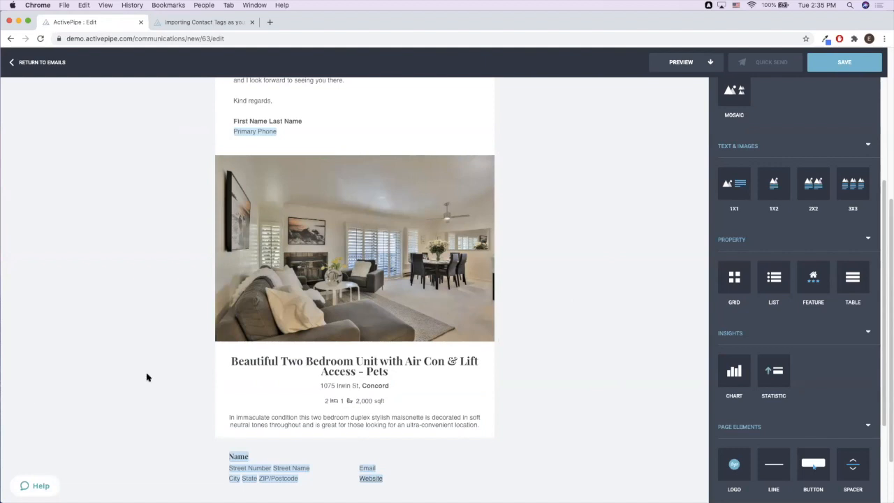
- Return to Emails, choosing Yes to leave the editor without saving
scroll(452, 374, down, 1)
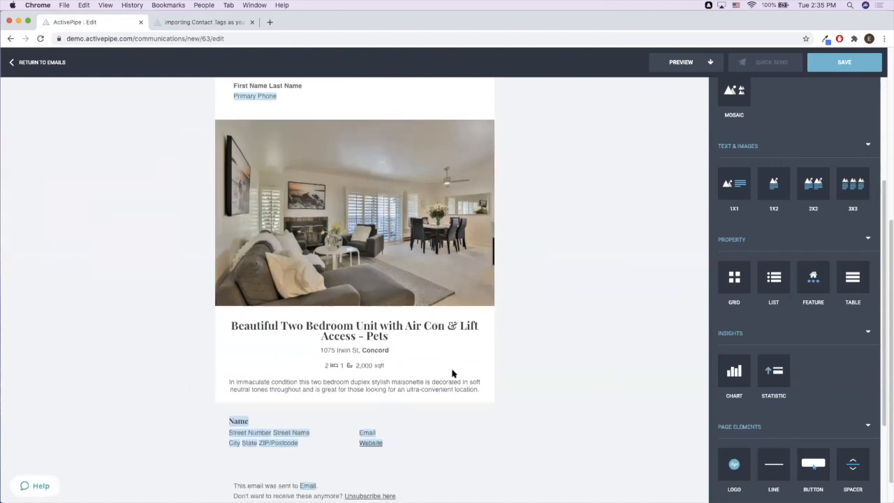
scroll(452, 373, down, 1)
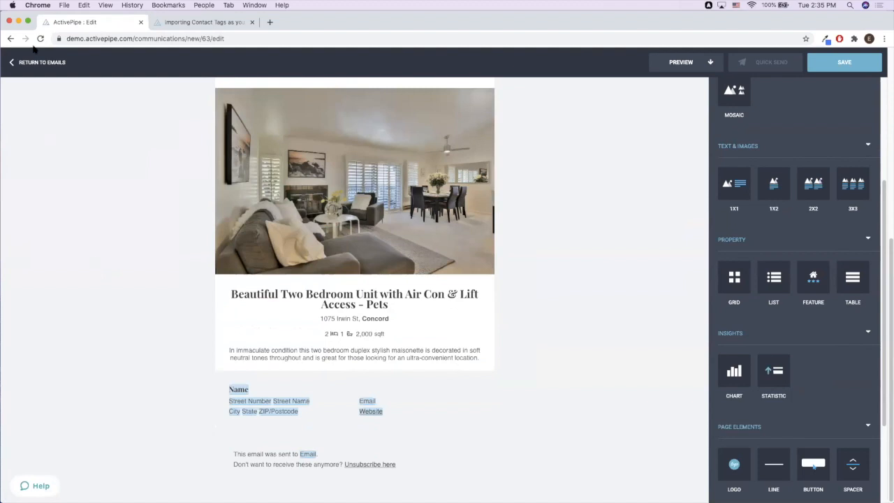
click(44, 67)
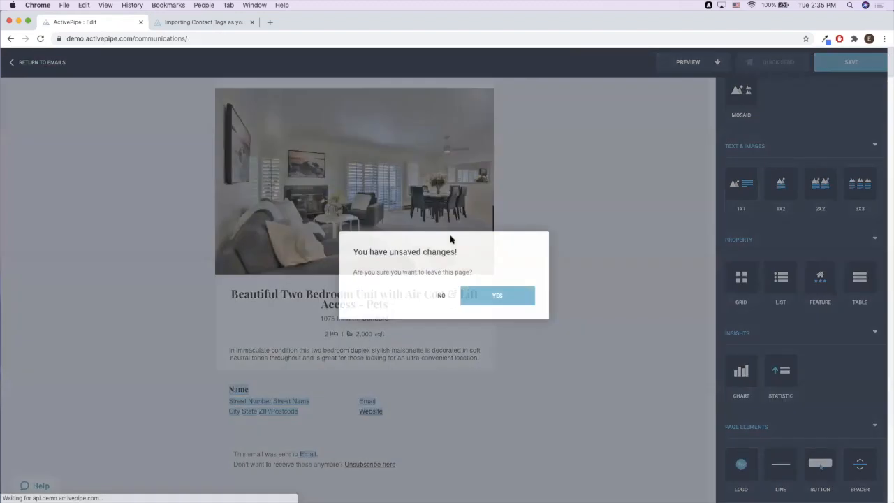
click(500, 299)
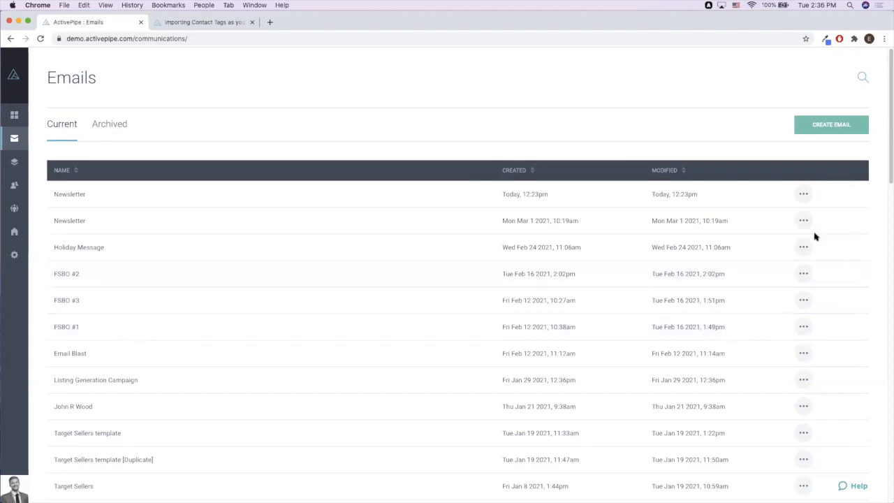
click(810, 123)
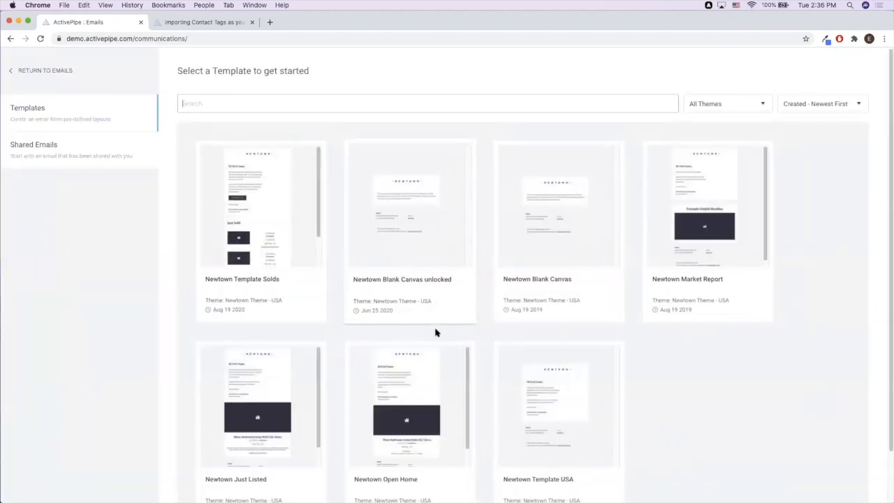
- Browse the Shared Emails list, then go back to the template choices
click(58, 146)
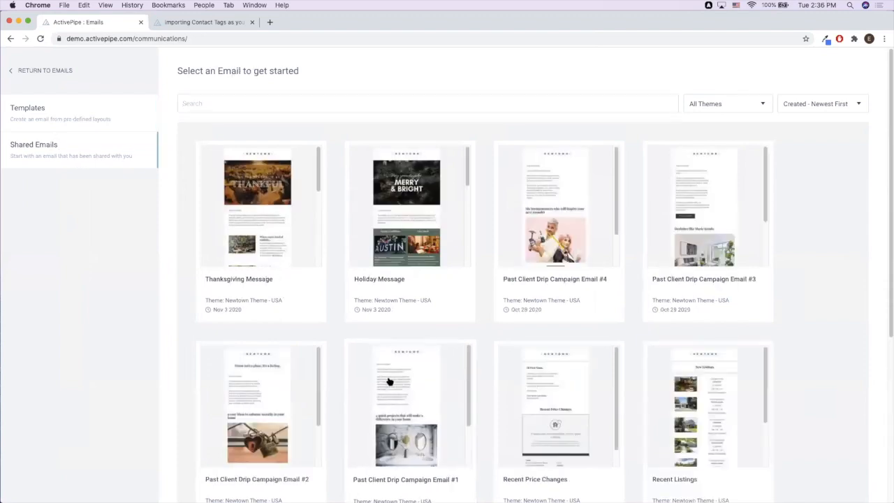
scroll(334, 336, down, 5)
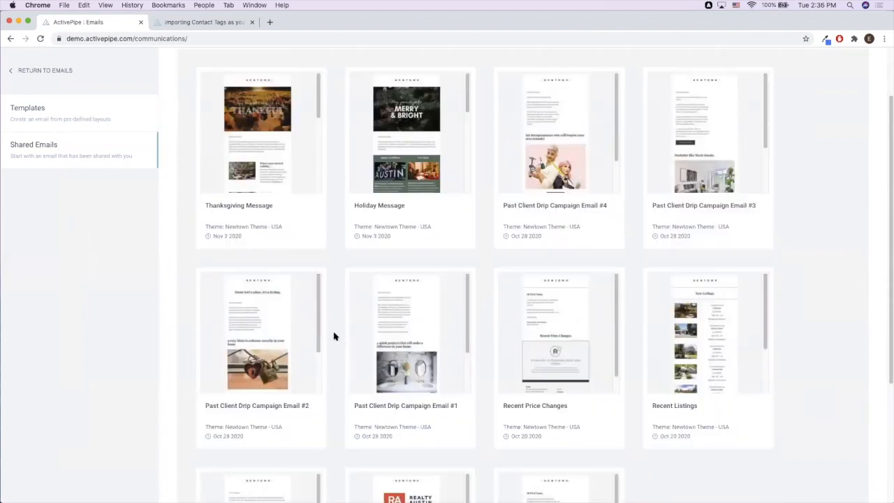
scroll(334, 336, up, 5)
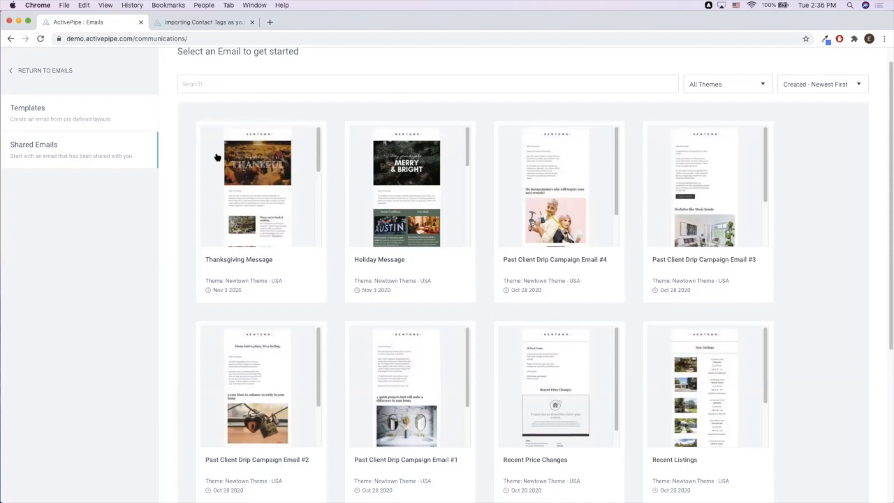
click(107, 117)
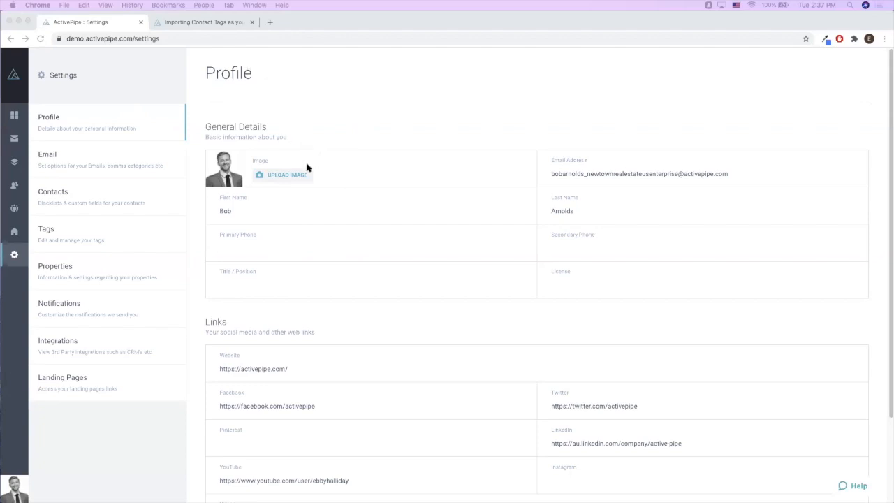
- Change the profile's First Name to Robert and save the changes
click(271, 219)
click(271, 213)
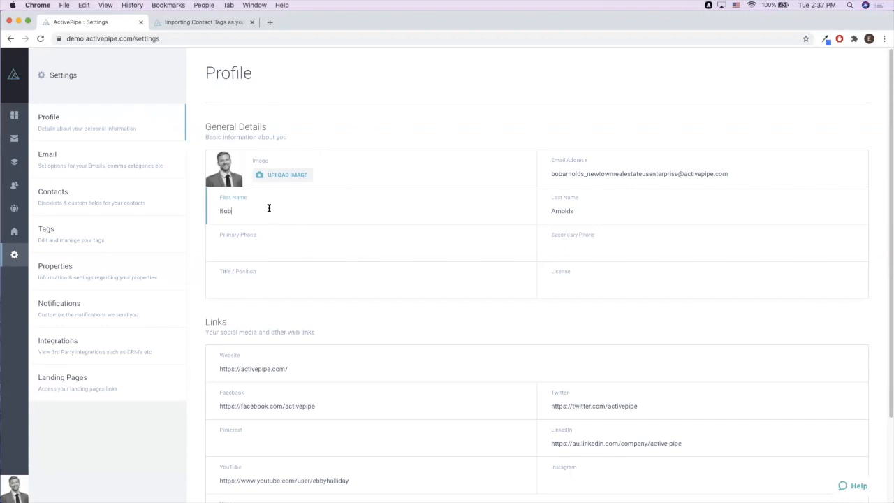
click(266, 227)
click(293, 209)
drag(245, 214, 133, 215)
scroll(312, 360, down, 1)
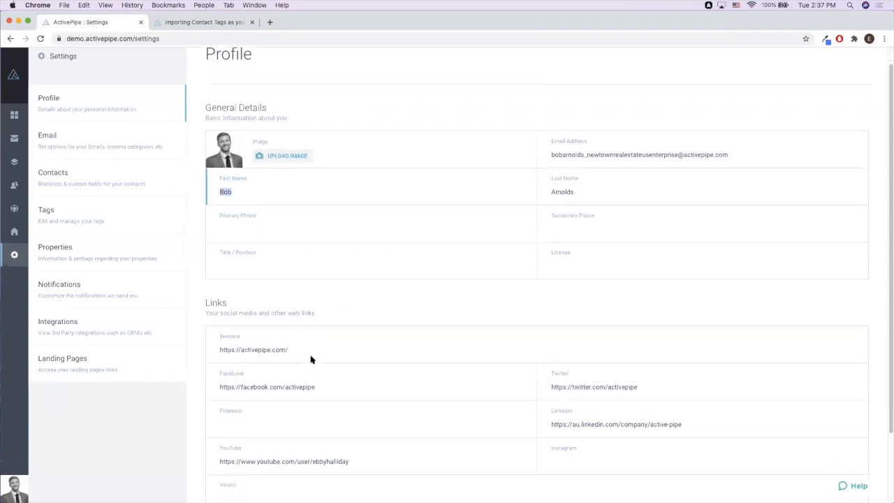
scroll(311, 360, down, 2)
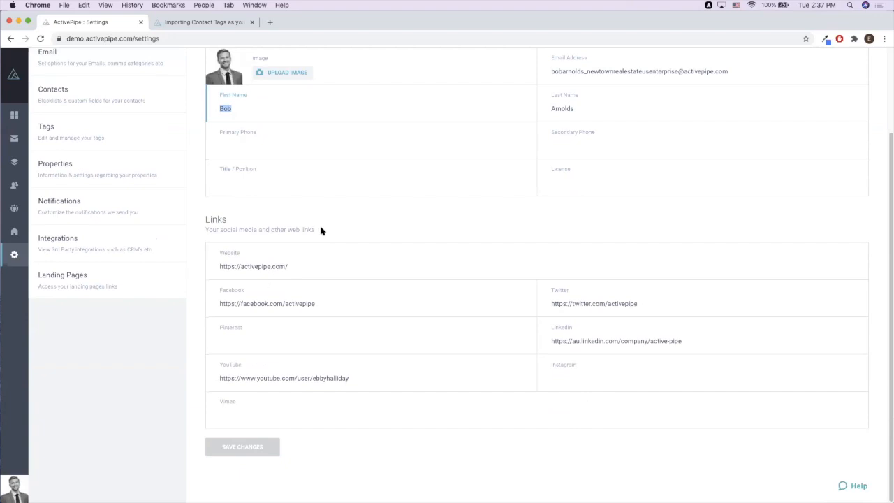
text(Robert)
key(BackSpace)
key(BackSpace)
key(BackSpace)
key(BackSpace)
text(bert)
click(263, 450)
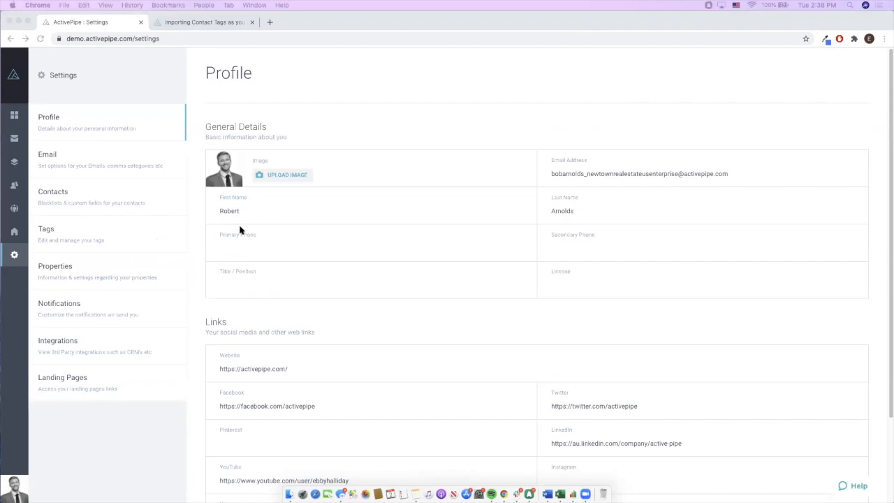
- Replace the First Name with Bob and save the profile again
click(273, 212)
double_click(274, 212)
text(Bob)
key(BackSpace)
key(BackSpace)
text(ob)
scroll(373, 285, down, 1)
scroll(373, 285, down, 4)
click(222, 454)
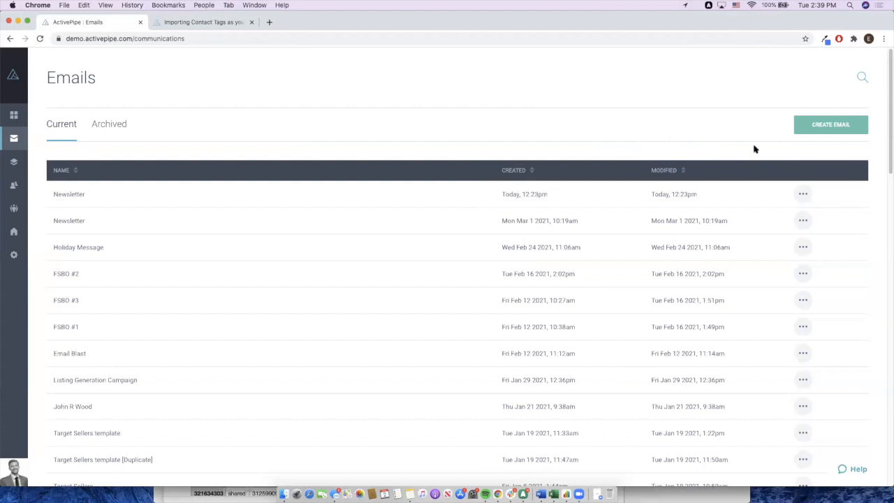
click(836, 126)
- Create a new email named 'test' from the chosen template
click(416, 271)
text(test)
click(733, 305)
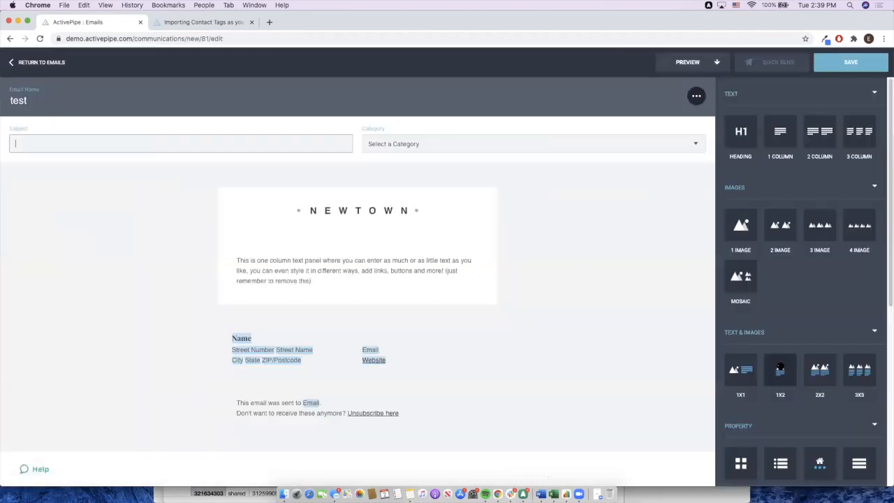
- Add a Property Feature block, then delete it with the trash icon
scroll(780, 363, down, 3)
drag(820, 333, 612, 315)
scroll(531, 356, down, 2)
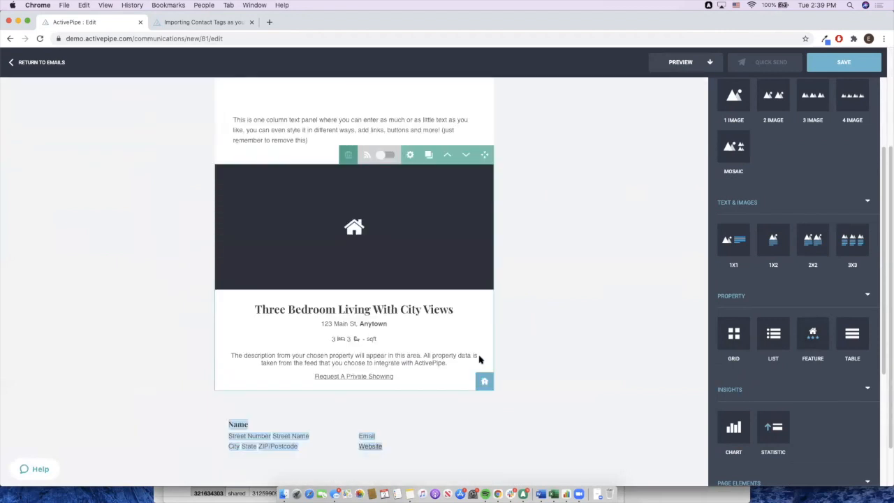
scroll(480, 360, up, 1)
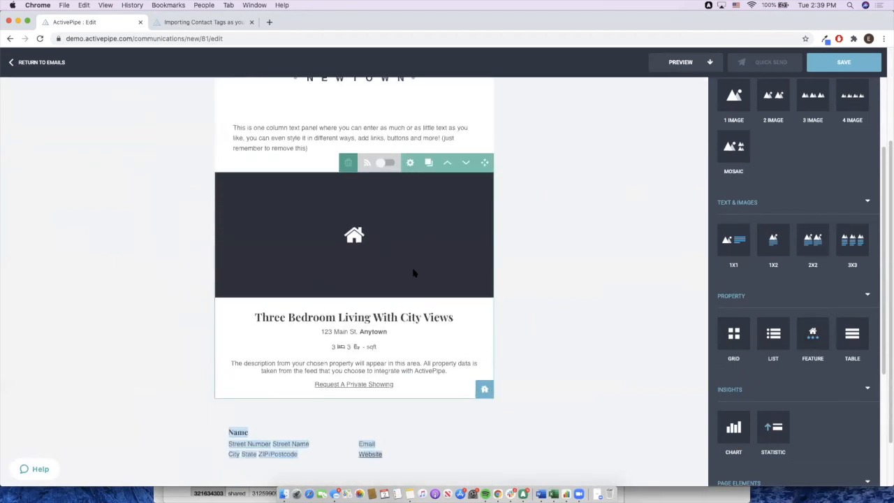
scroll(410, 284, up, 3)
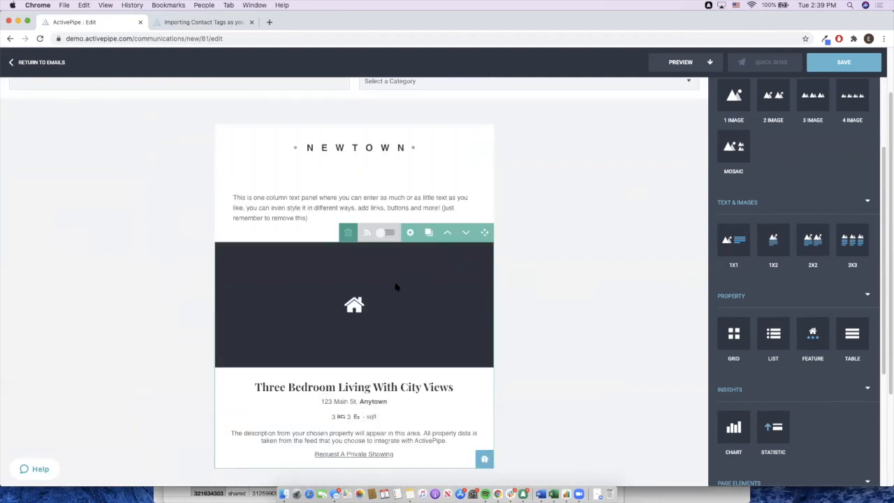
click(348, 233)
click(340, 233)
scroll(785, 193, up, 3)
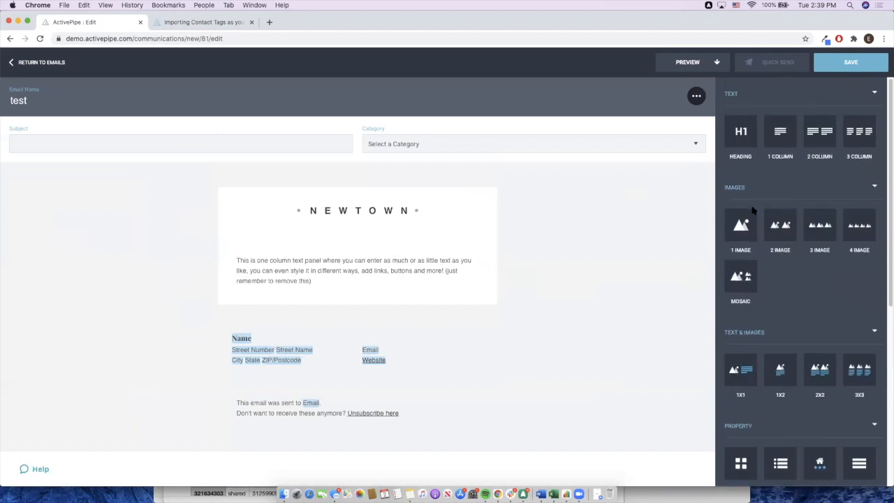
- Add a single-image block, a one-column text panel, a three-image row and a video block
drag(741, 225, 535, 293)
scroll(444, 319, down, 2)
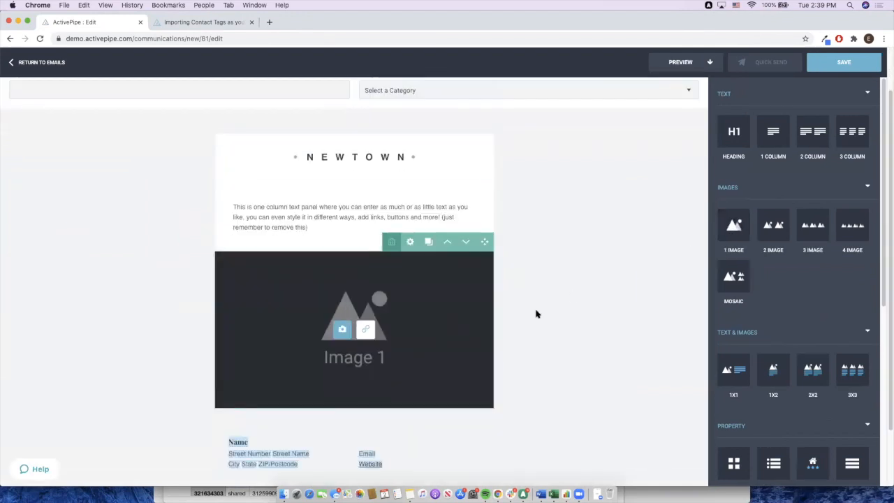
drag(772, 132, 547, 397)
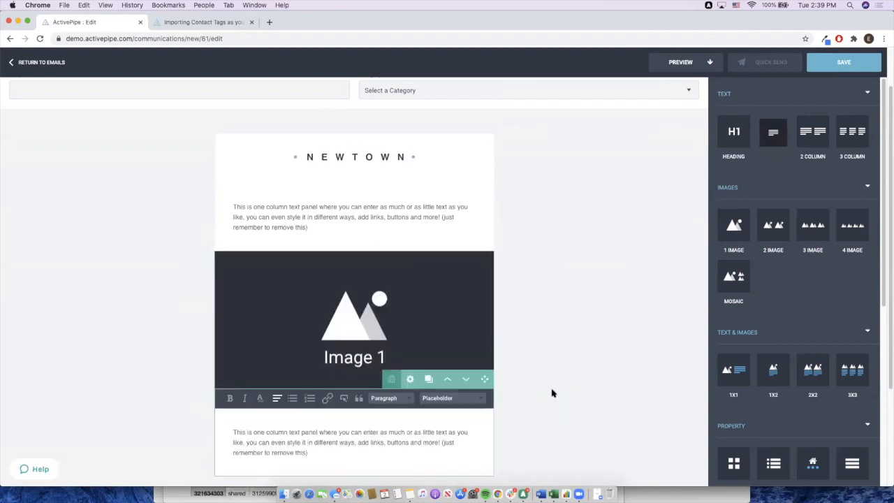
drag(815, 249, 460, 376)
scroll(468, 373, down, 4)
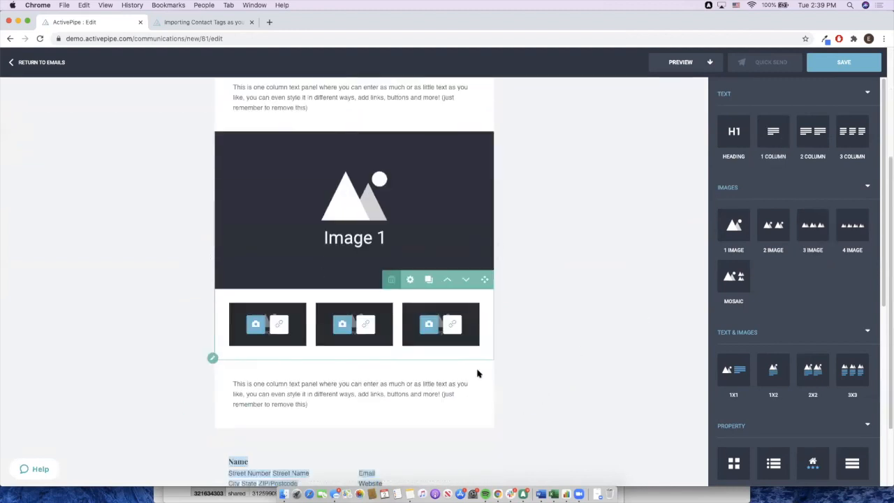
scroll(789, 360, down, 8)
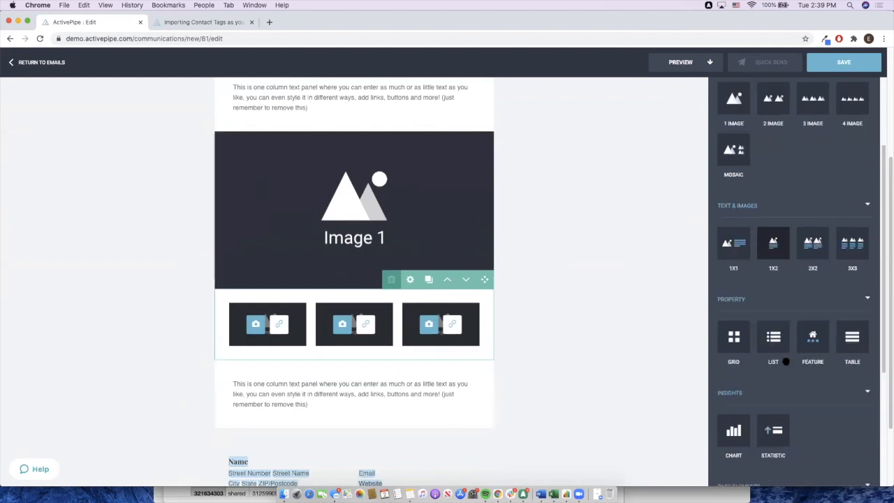
scroll(788, 355, down, 6)
drag(775, 351, 579, 412)
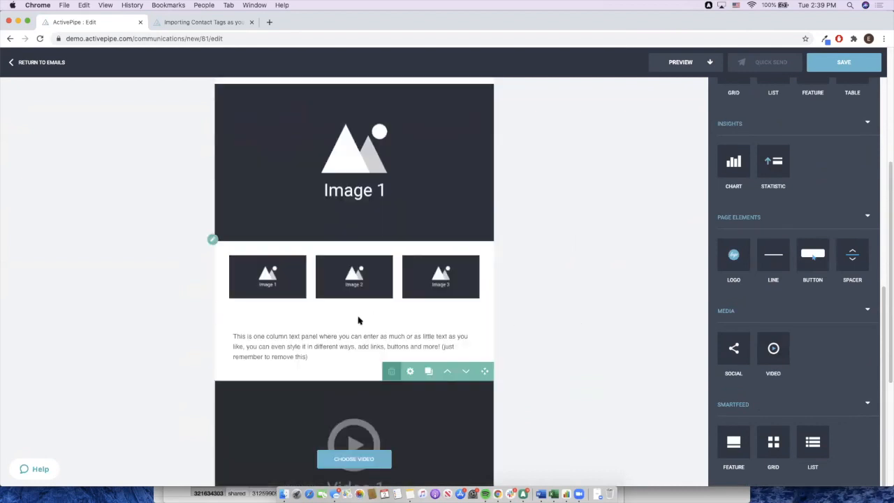
- Replace the new text panel's placeholder with '2 Beds, 3 Baths,' and '111 Main St.'
click(329, 354)
drag(309, 357, 235, 335)
key(BackSpace)
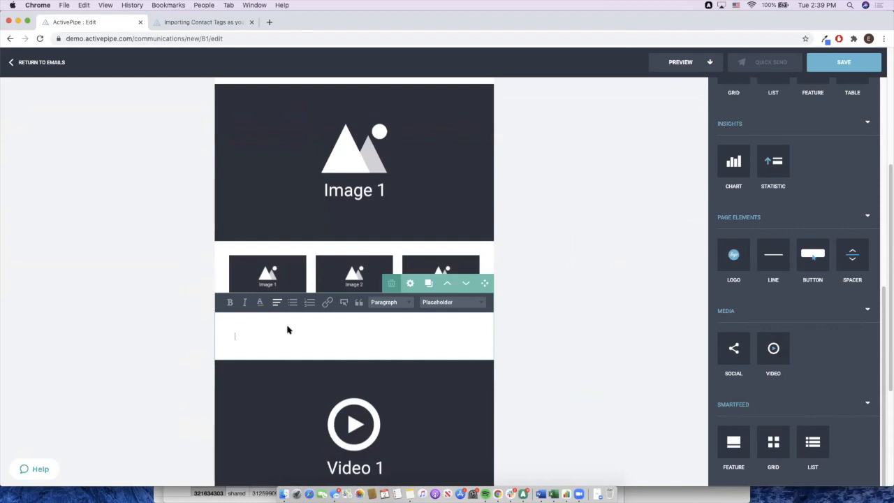
text(2 Beds, 3 Baths,)
key(Return)
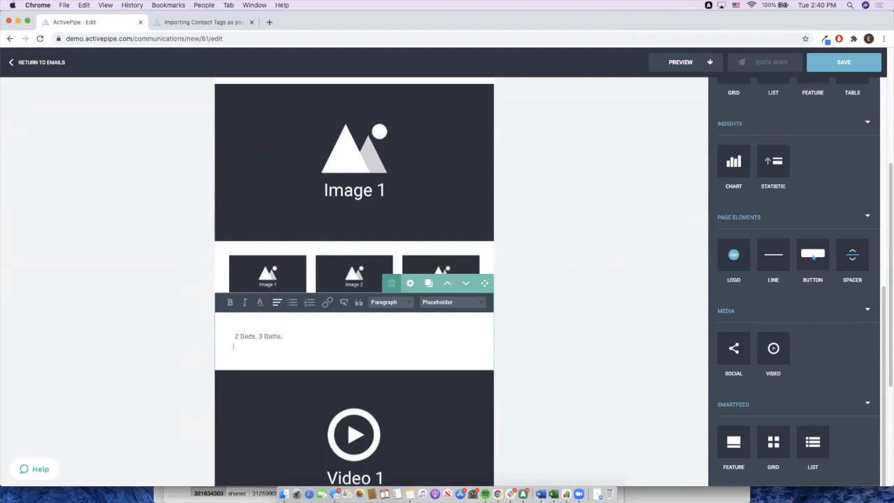
text(111 Mia)
key(Return)
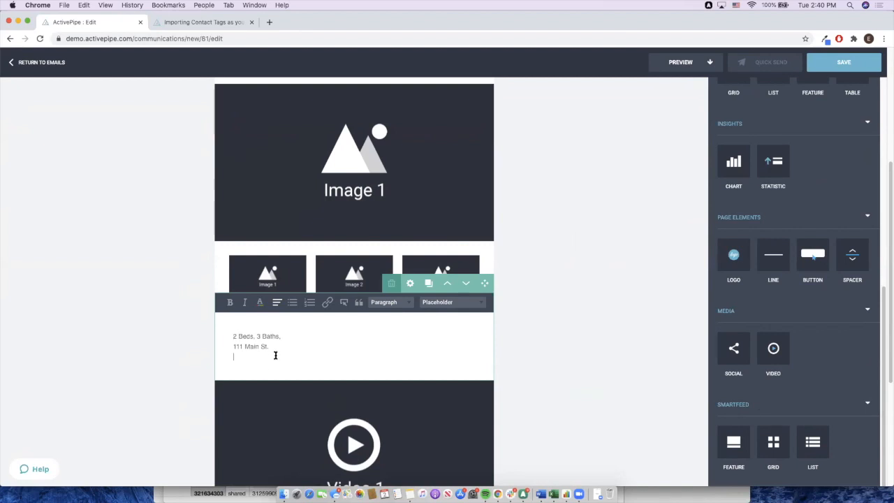
click(616, 330)
scroll(426, 211, up, 2)
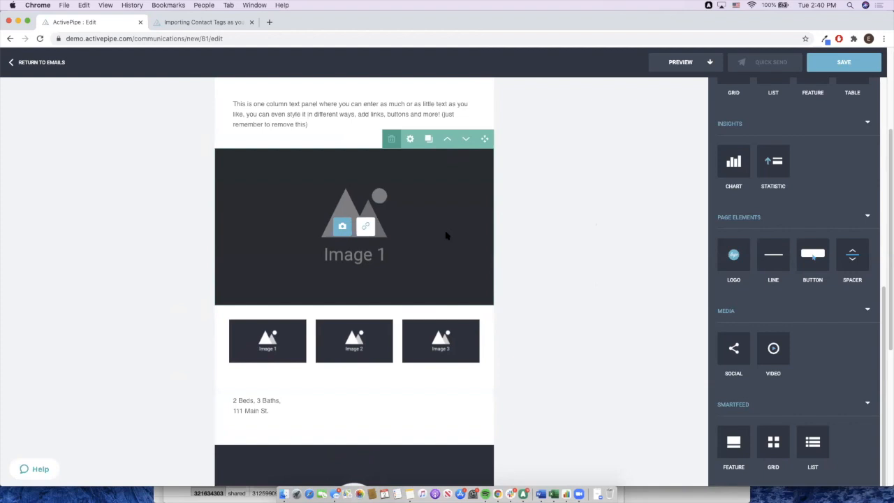
click(323, 418)
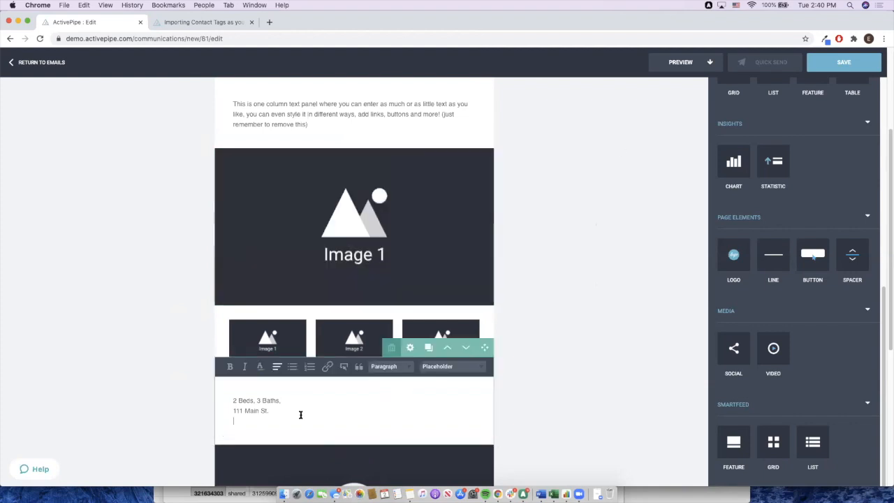
click(632, 287)
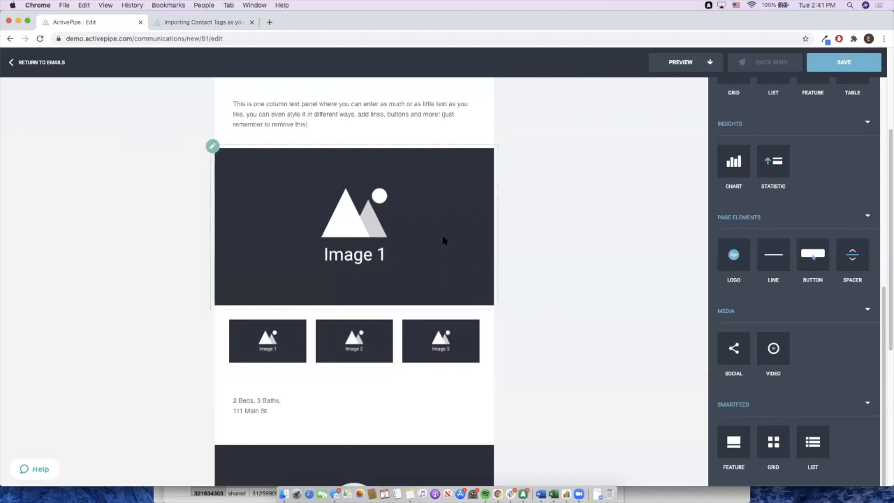
click(389, 255)
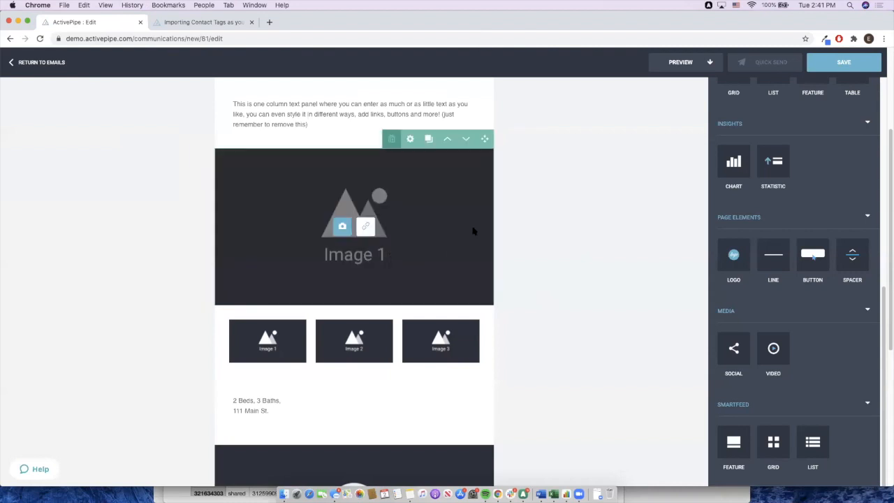
click(551, 220)
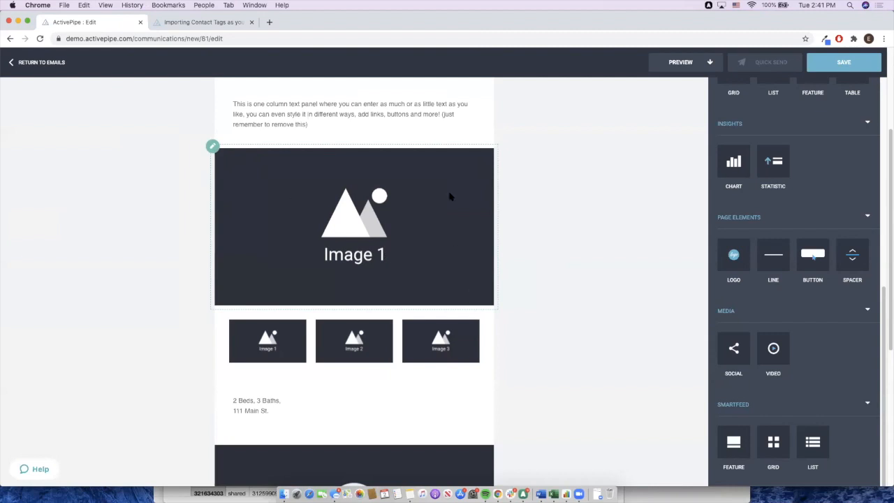
click(395, 240)
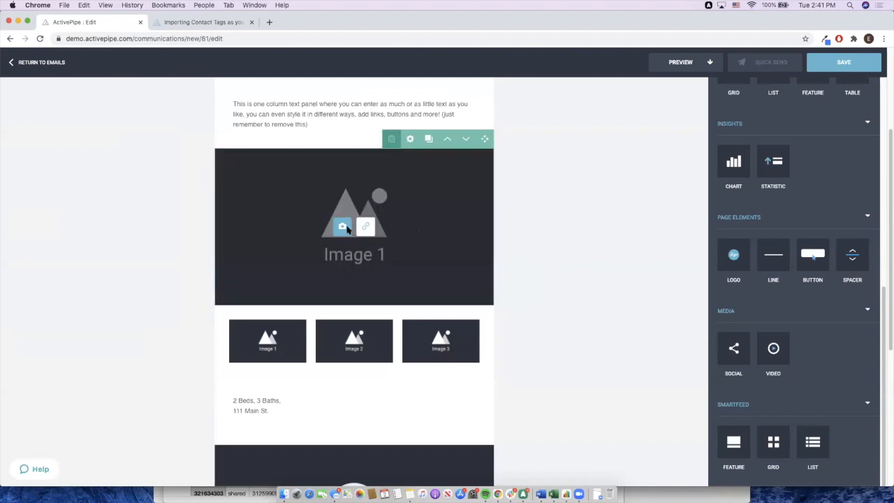
click(348, 229)
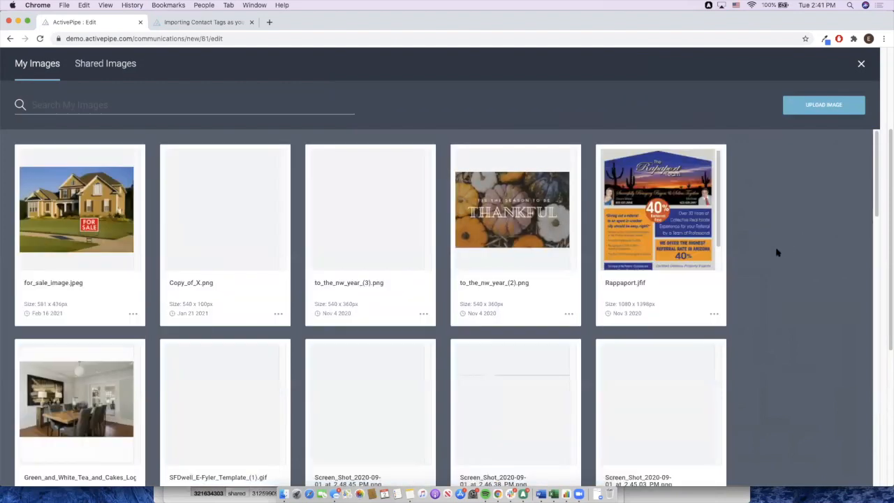
- Insert the cartoon house picture from My Images into Image 1, then select the three-image row
scroll(779, 254, down, 10)
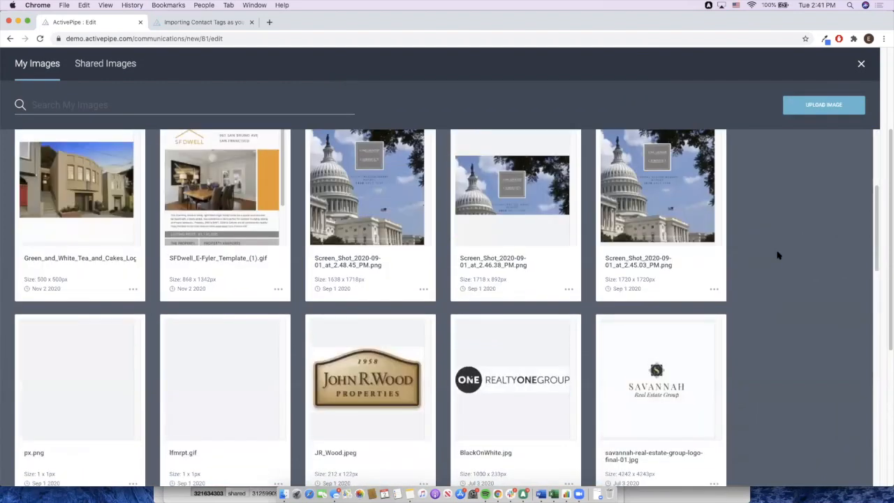
scroll(779, 255, down, 8)
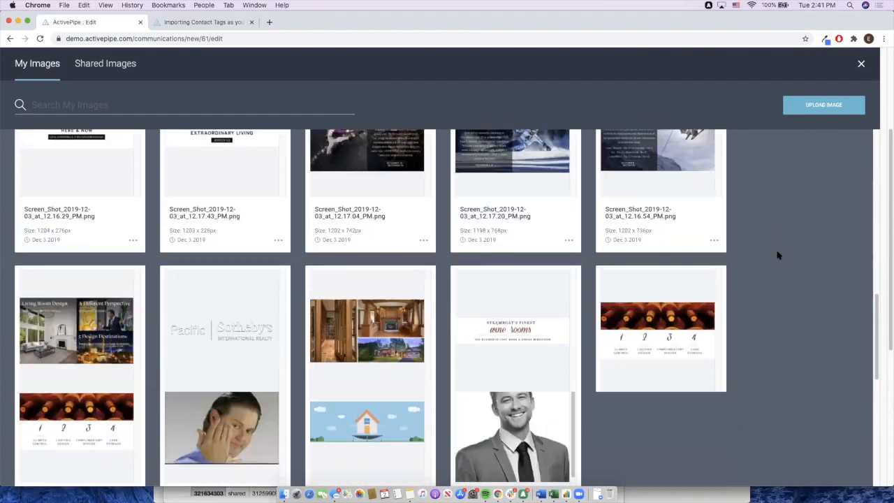
click(377, 395)
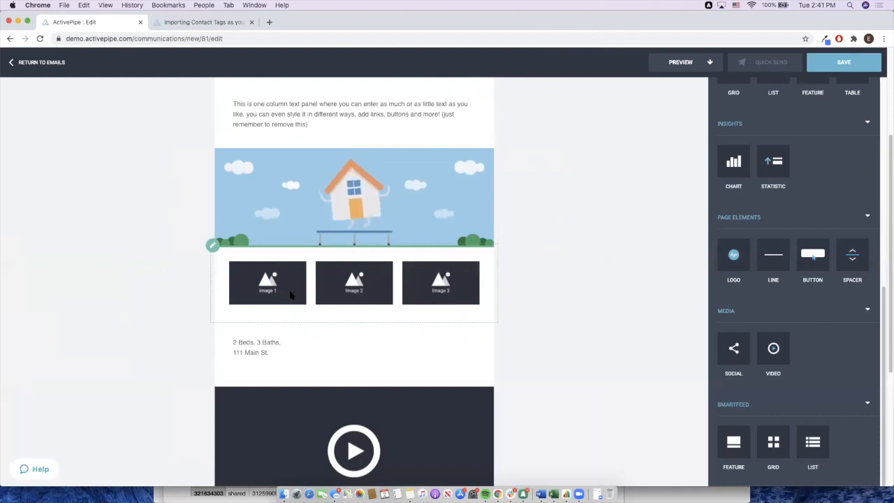
click(380, 311)
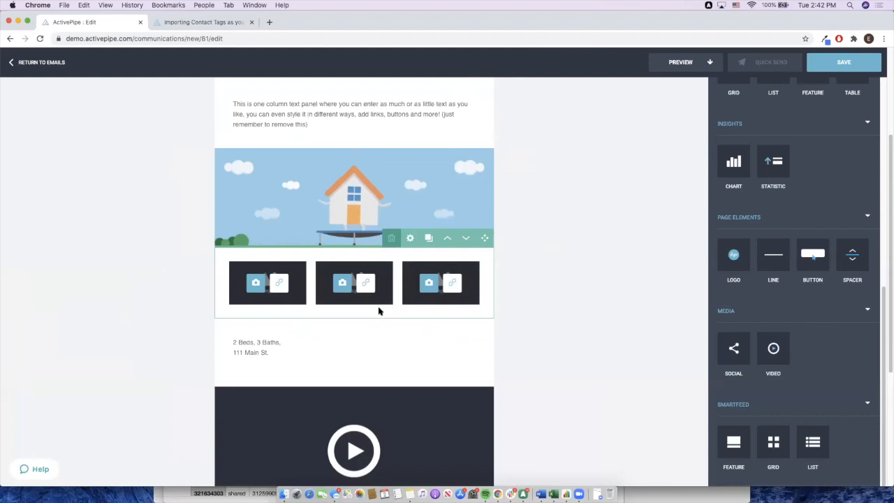
- Set the three-image row's padding to 20px
click(410, 239)
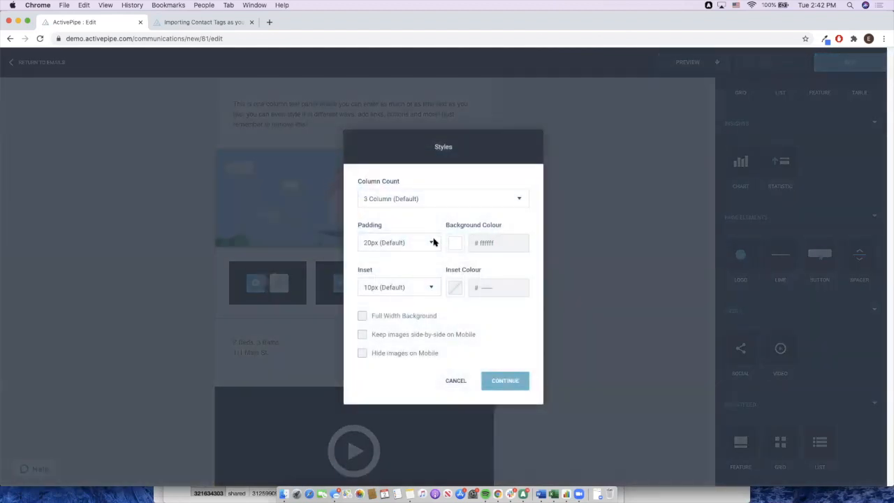
click(426, 243)
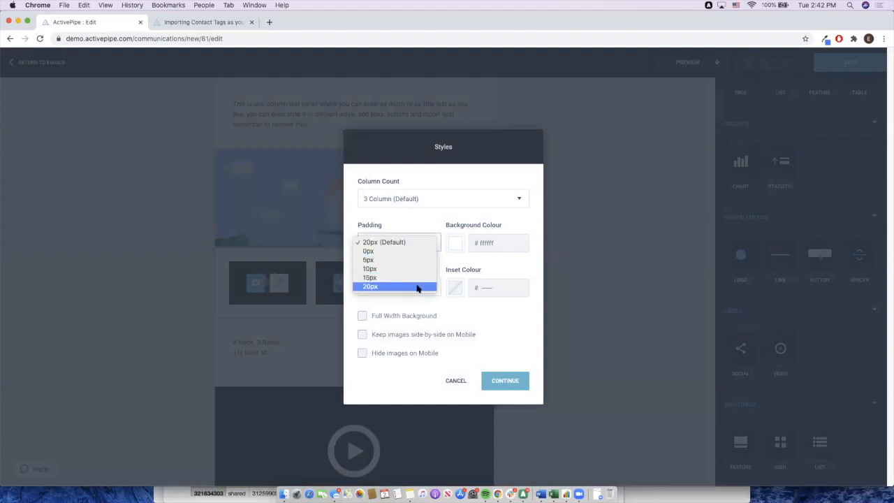
click(417, 287)
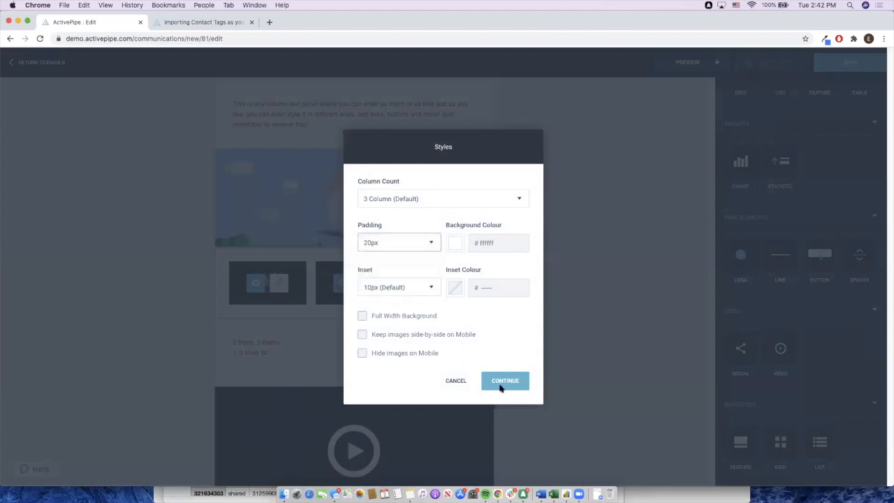
click(508, 381)
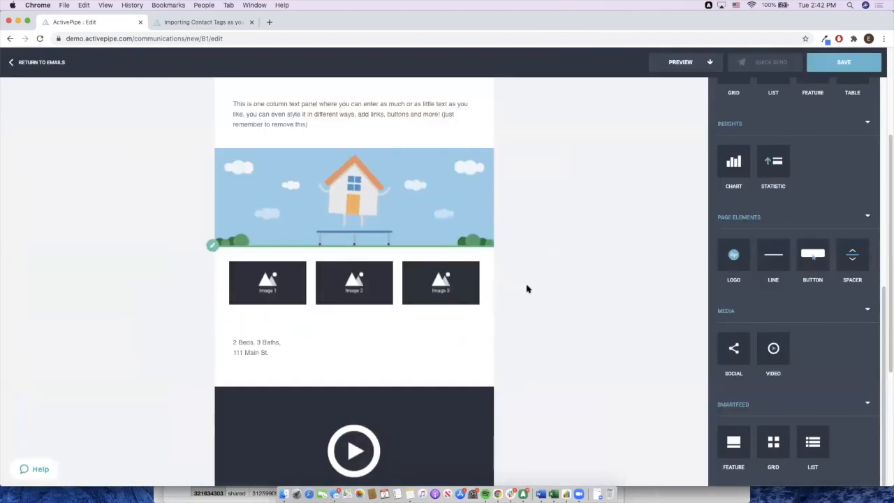
- Set the three-image row's inset to 20px
click(410, 239)
click(423, 288)
click(450, 348)
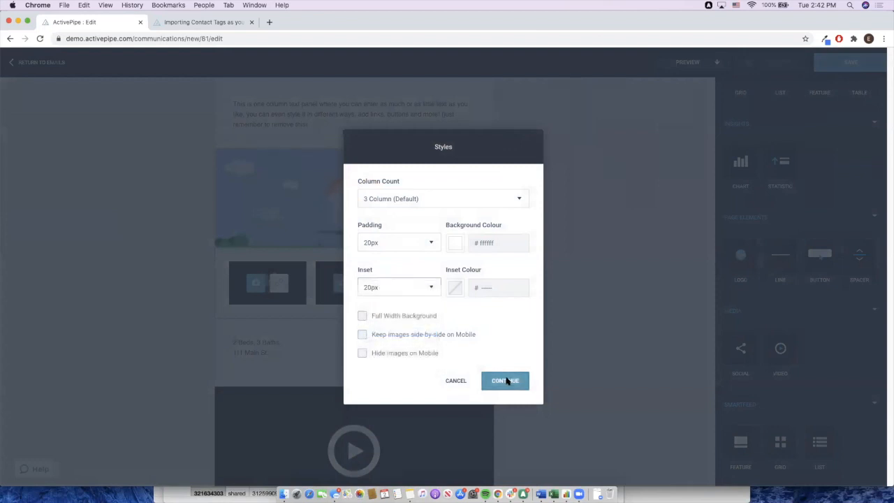
click(508, 379)
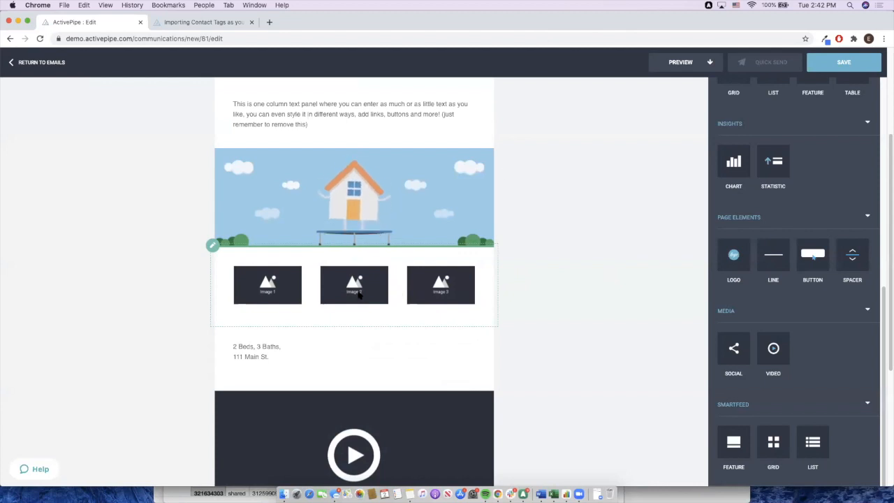
scroll(763, 159, up, 2)
scroll(763, 159, up, 2)
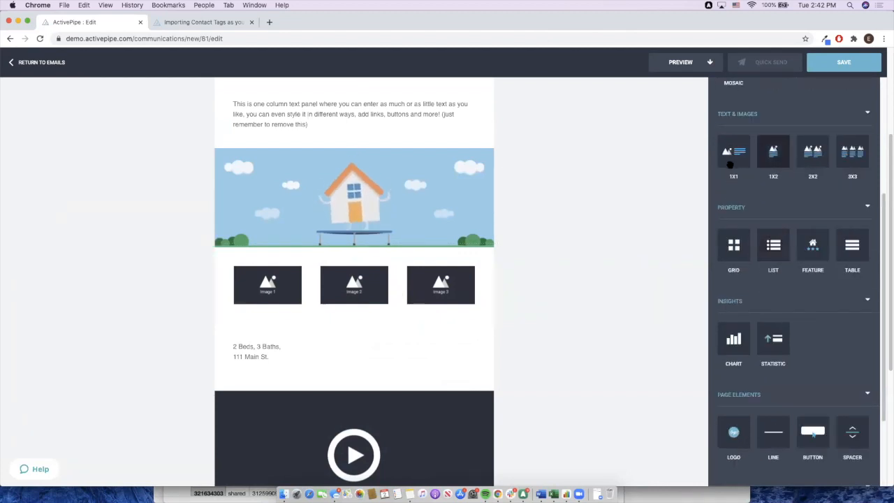
scroll(692, 201, up, 4)
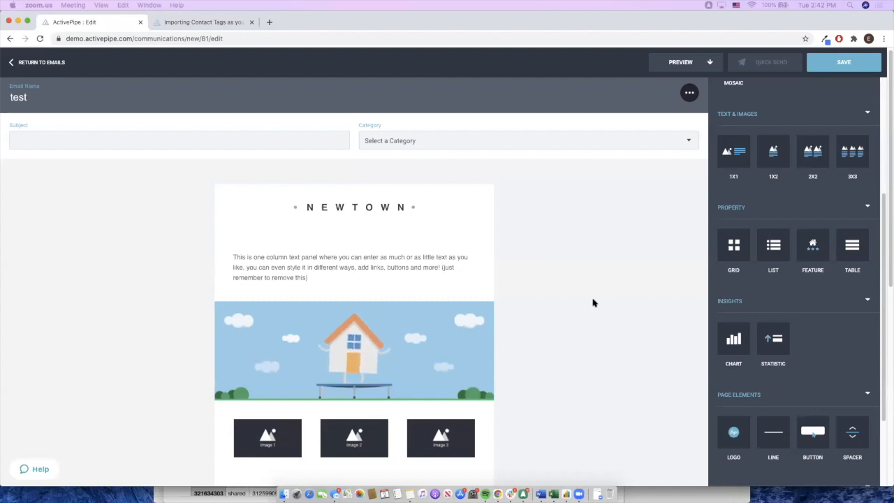
scroll(594, 305, down, 2)
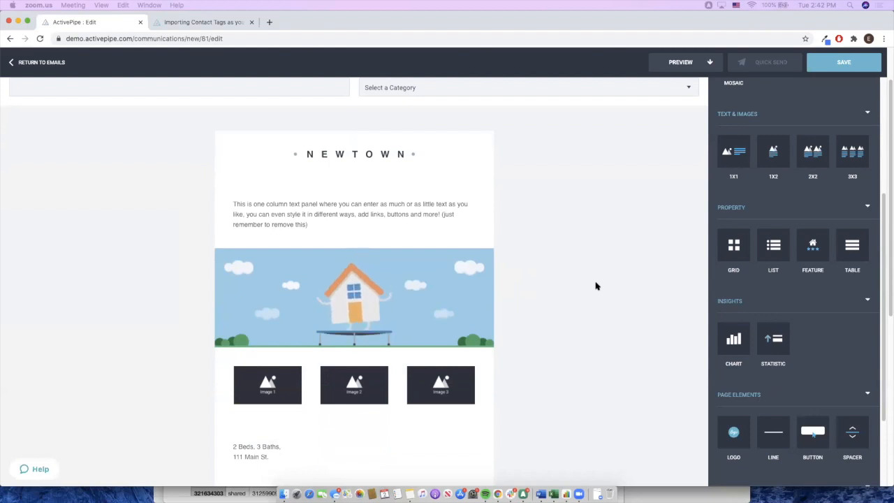
click(449, 301)
click(628, 302)
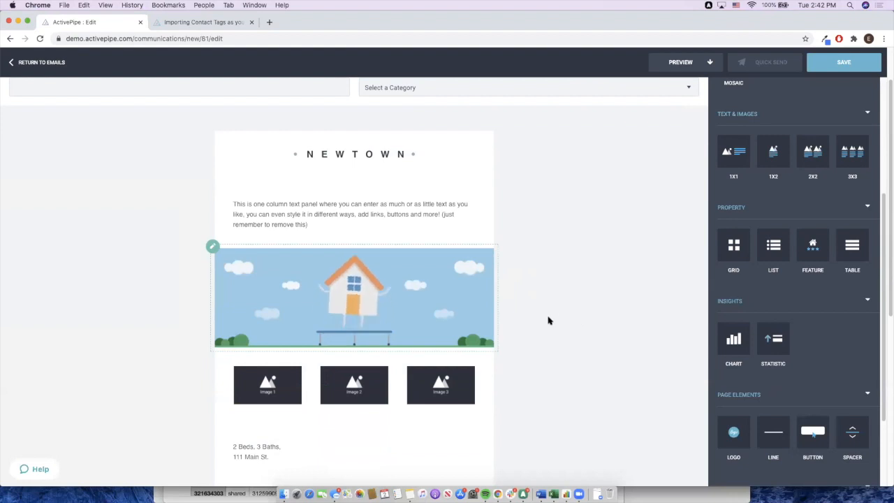
- Delete the house banner block and put a single-image block in its place
click(470, 290)
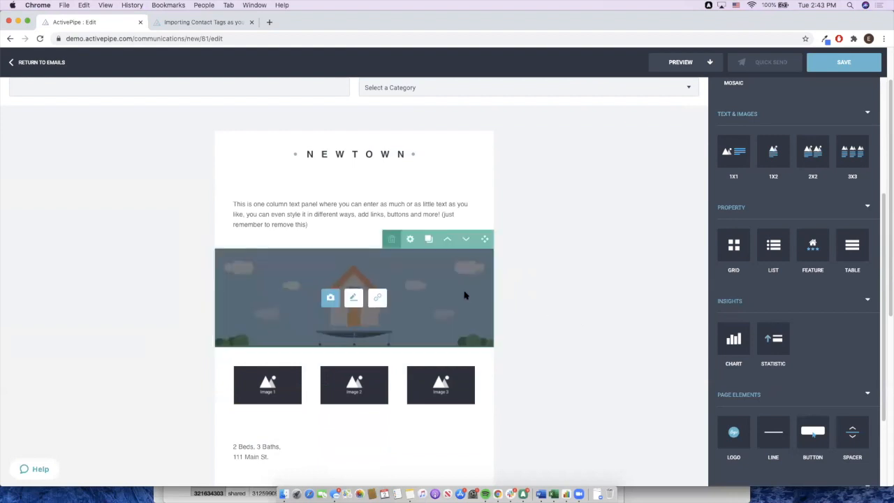
scroll(726, 258, up, 5)
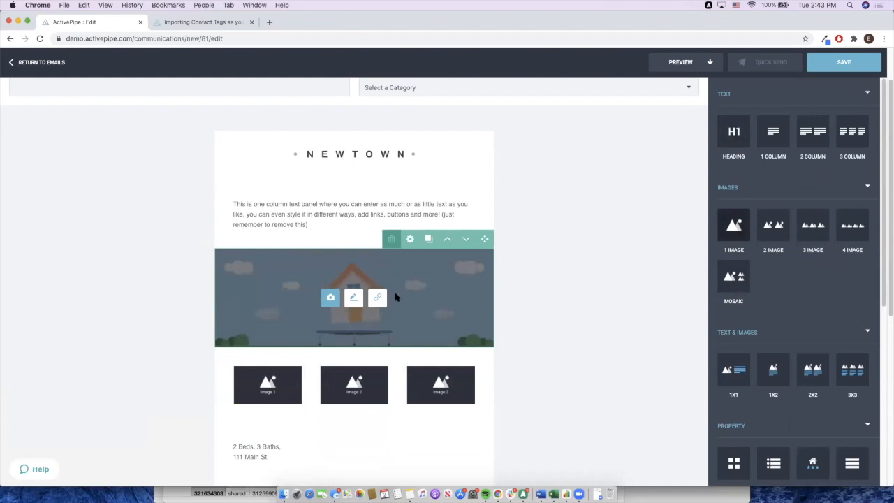
click(383, 239)
drag(733, 224, 464, 244)
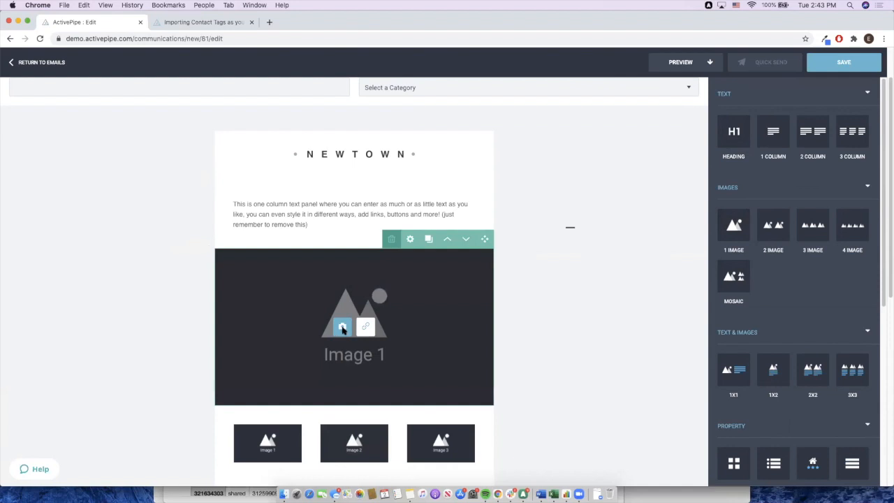
- Browse the image library for Image 1 without uploading a new file
click(342, 328)
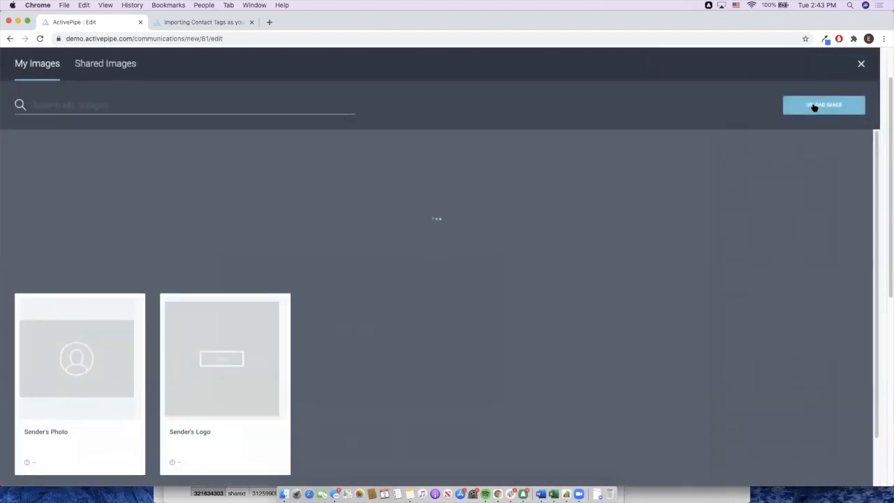
click(830, 108)
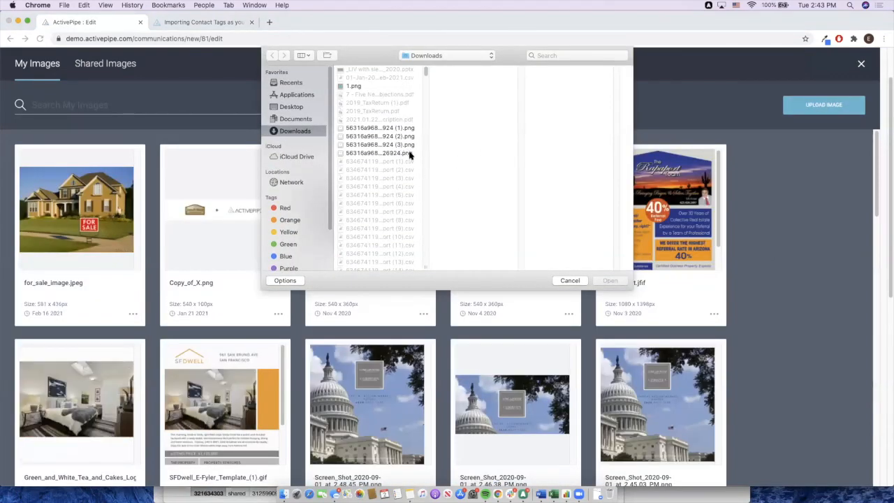
click(583, 282)
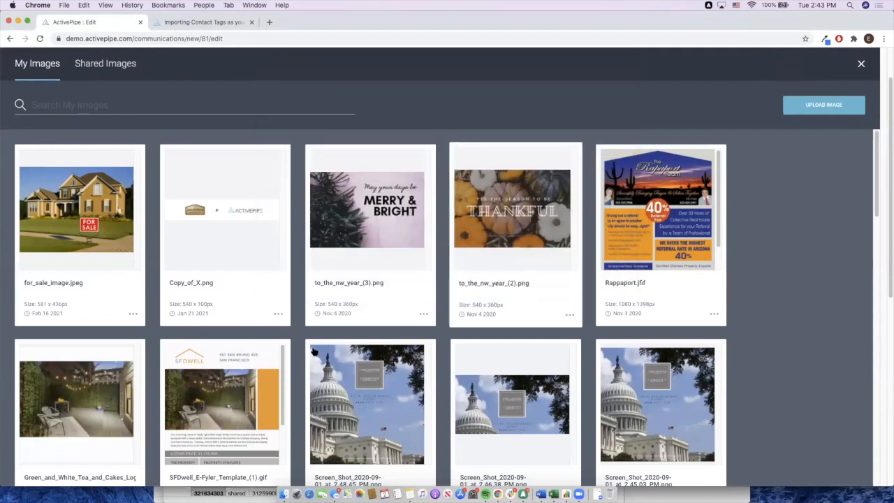
click(862, 64)
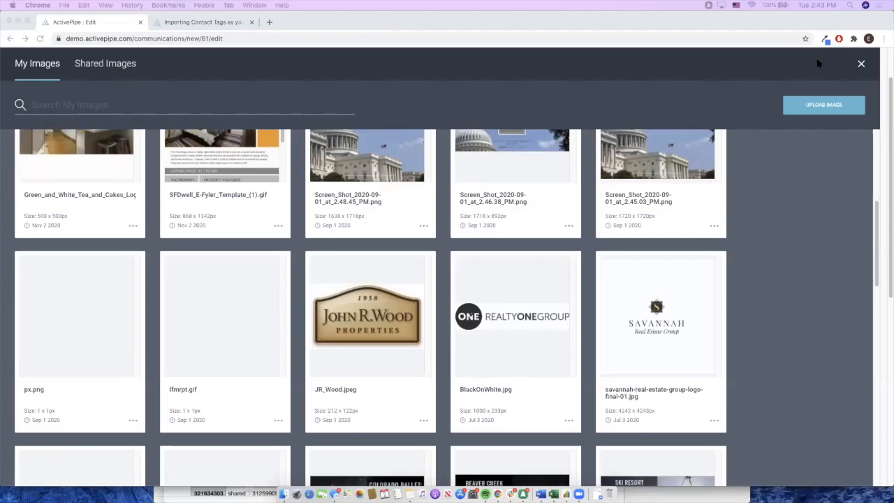
click(860, 64)
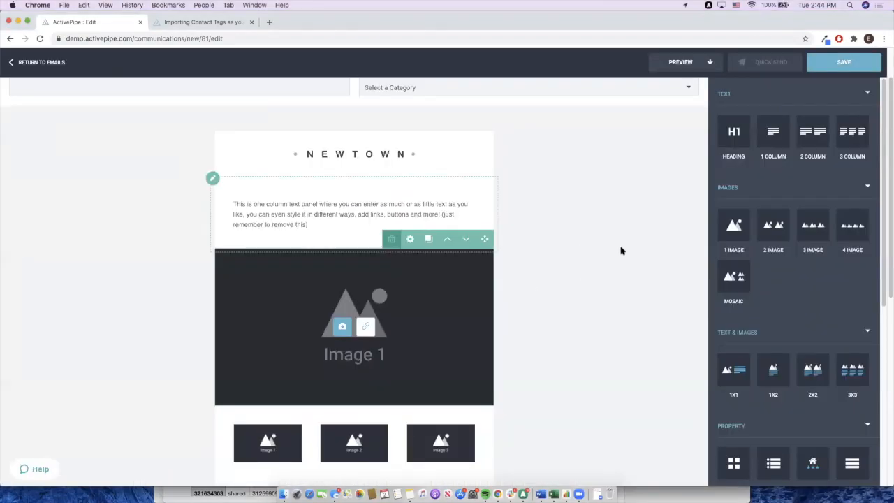
click(342, 327)
- Place the Merry & Bright image in the block and link it to activepipe.com
click(377, 239)
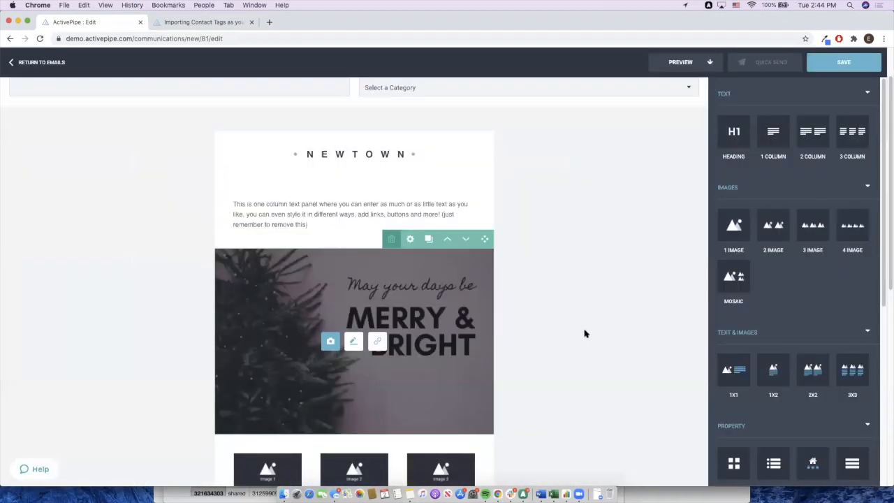
mouse_move(417, 344)
click(378, 344)
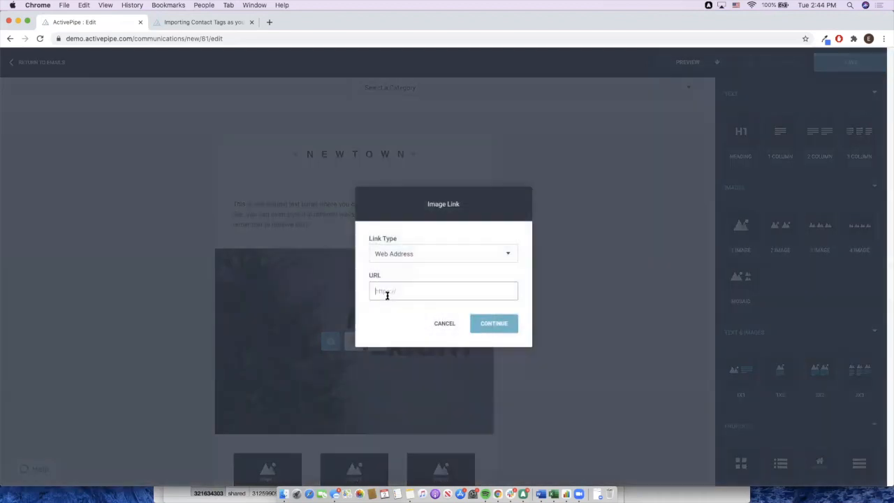
text(activepipe.com)
click(508, 323)
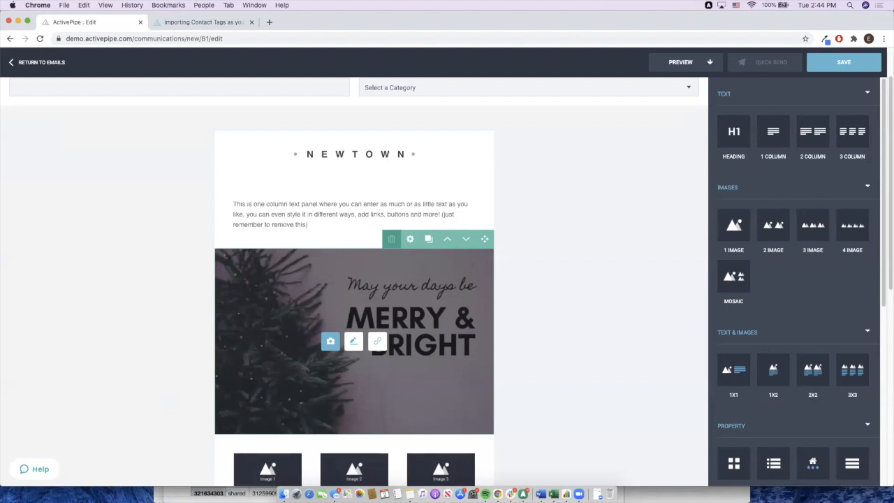
- Crop the Merry & Bright image to a square over its right side, favouring the greeting text
click(354, 342)
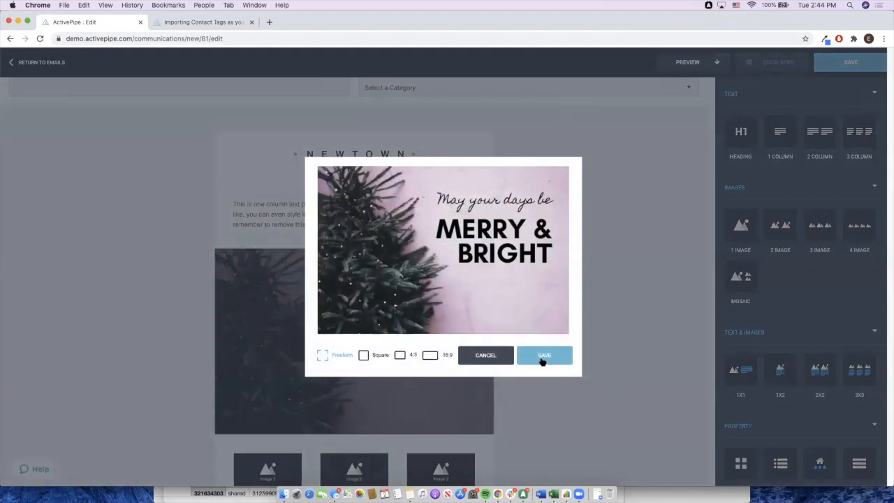
click(485, 357)
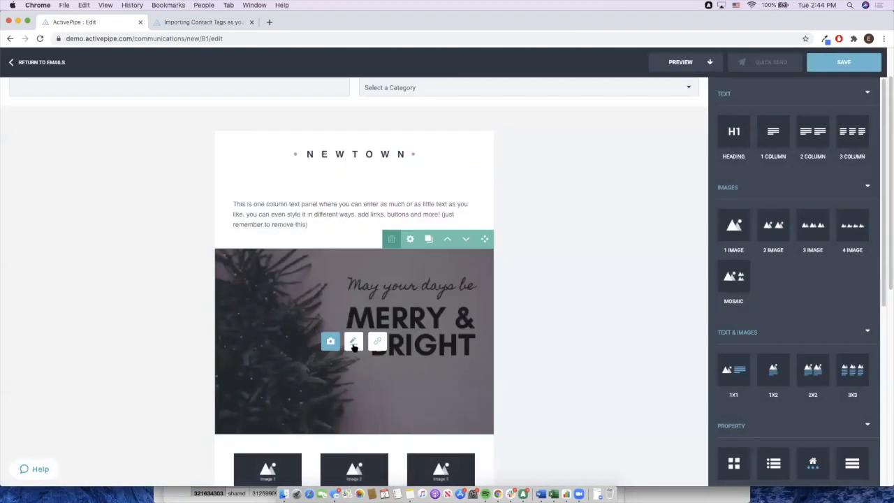
click(353, 343)
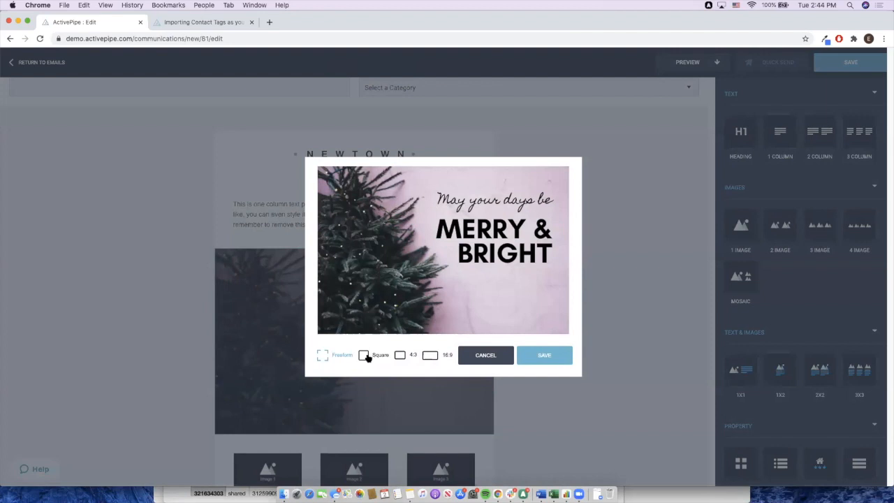
click(366, 358)
drag(321, 166, 617, 377)
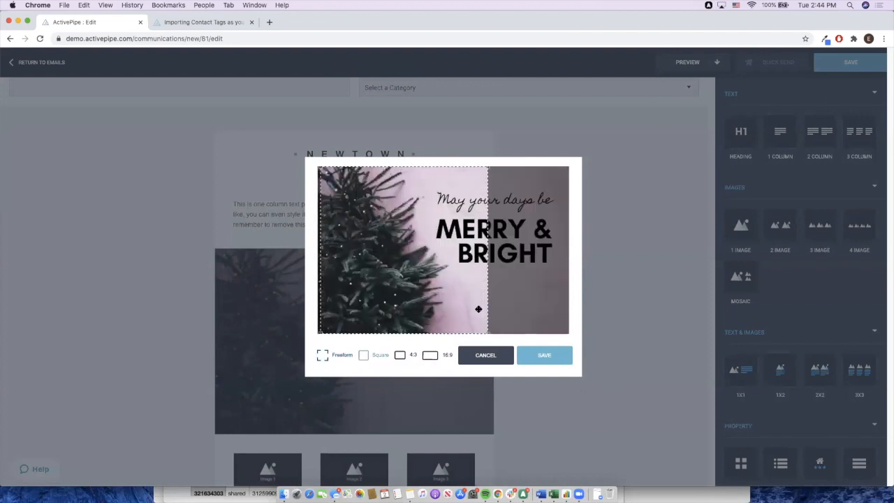
drag(478, 309, 536, 294)
click(552, 355)
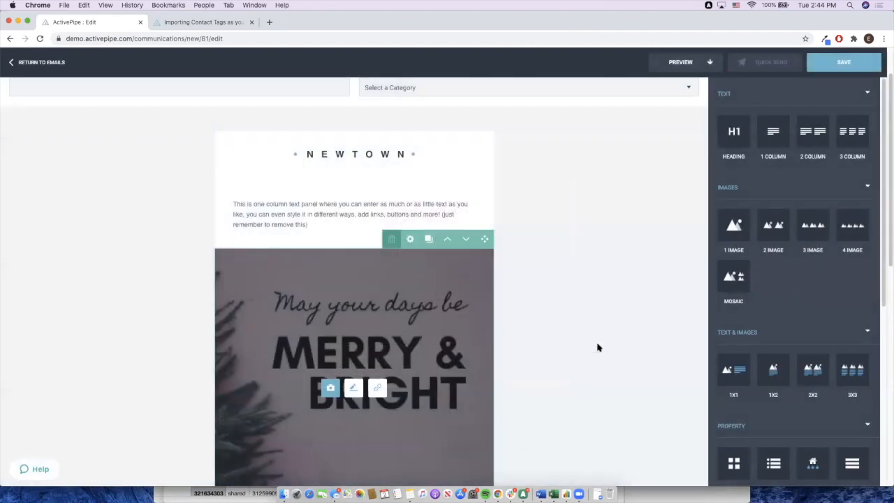